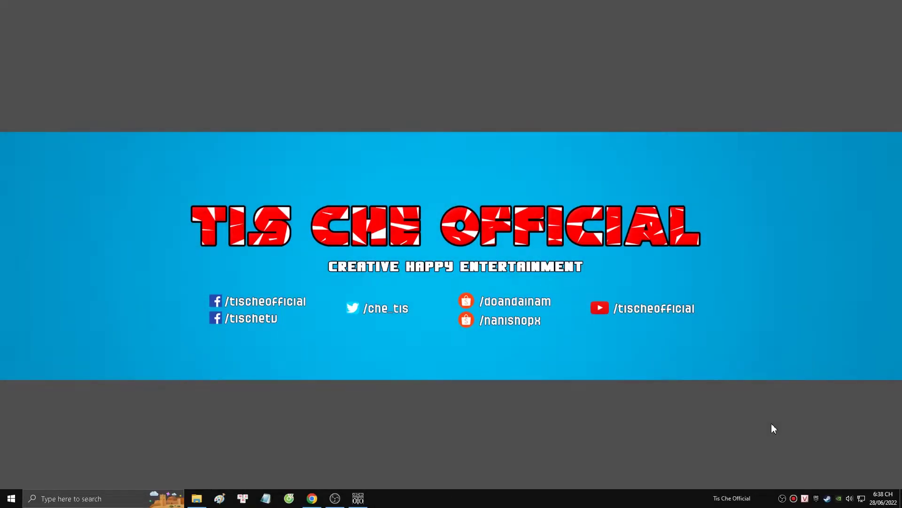
Bring OBS Studio forward to view the scoreboard with the clock at 02:32 and score 0–0
click(334, 498)
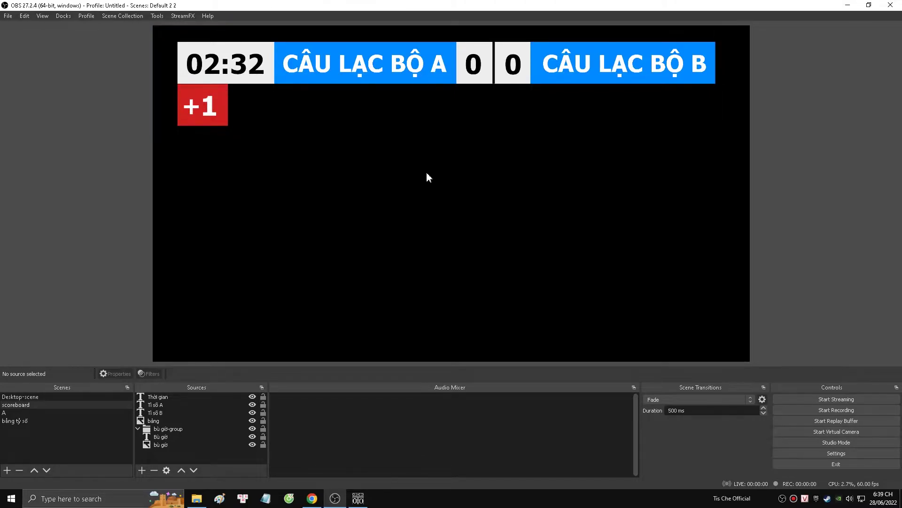
Reposition the Scoreboard+ controller and stop then restart the match clock
click(358, 497)
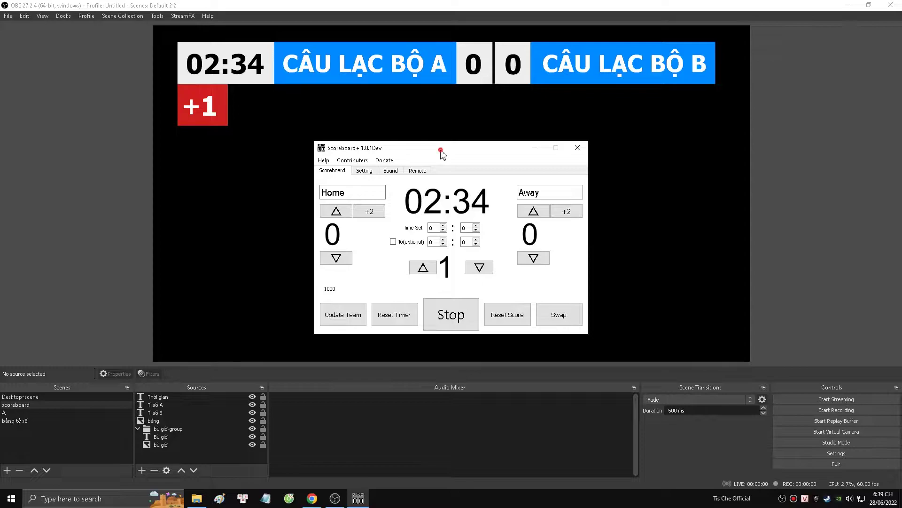
drag(441, 151, 401, 129)
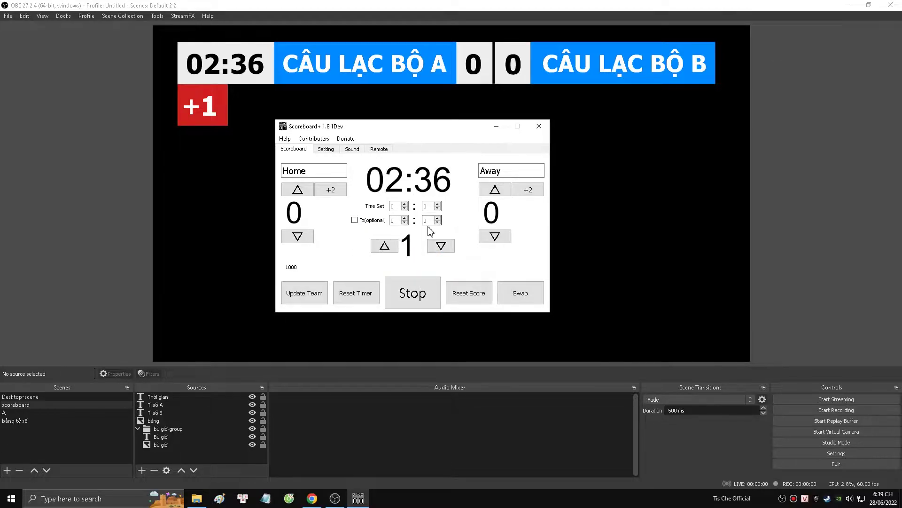
click(412, 294)
click(412, 293)
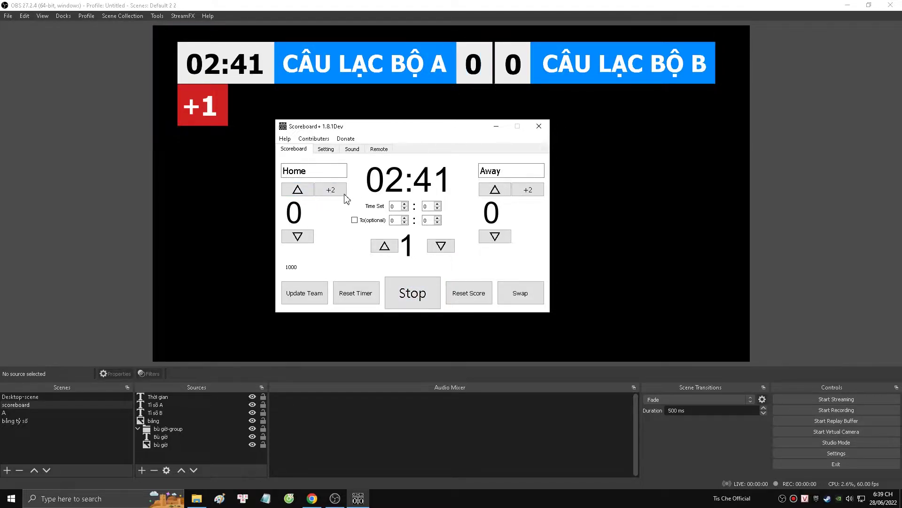
Raise the score to 2–3 and the extra-time badge to +3
click(306, 193)
click(306, 193)
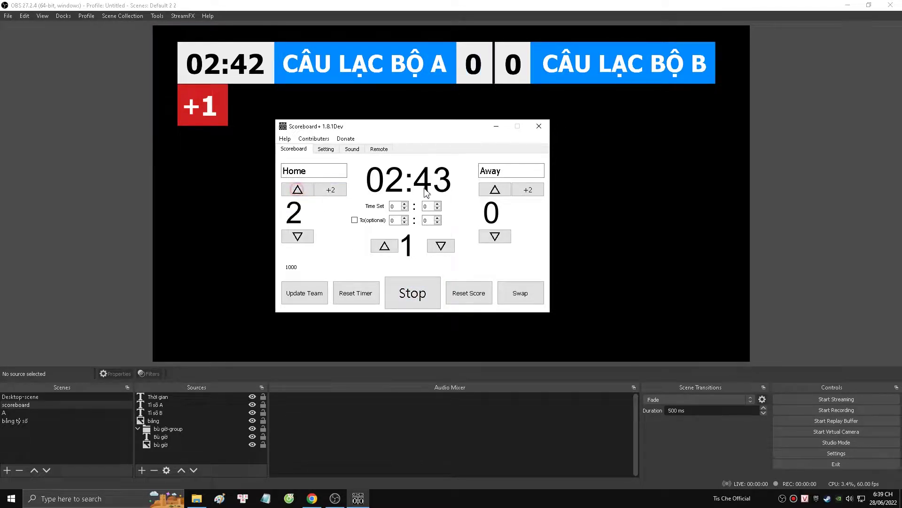
click(499, 193)
click(499, 193)
click(499, 193)
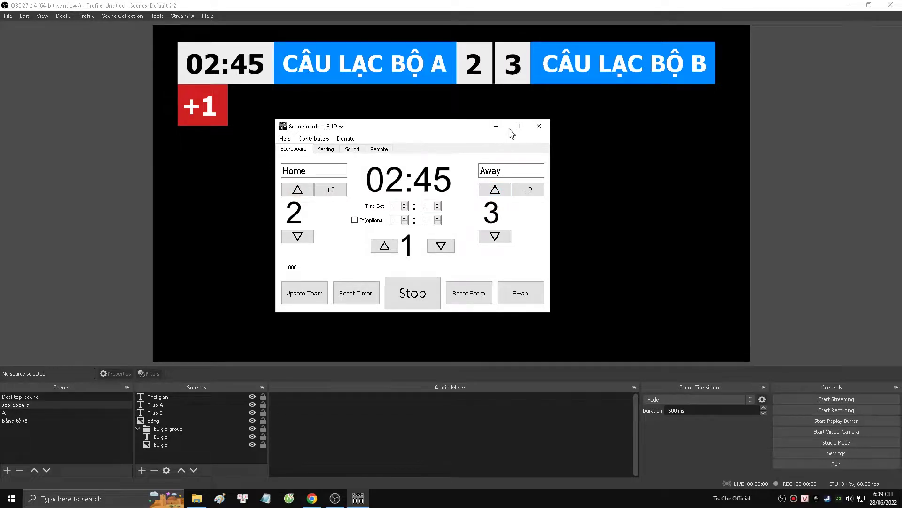
click(385, 246)
click(385, 246)
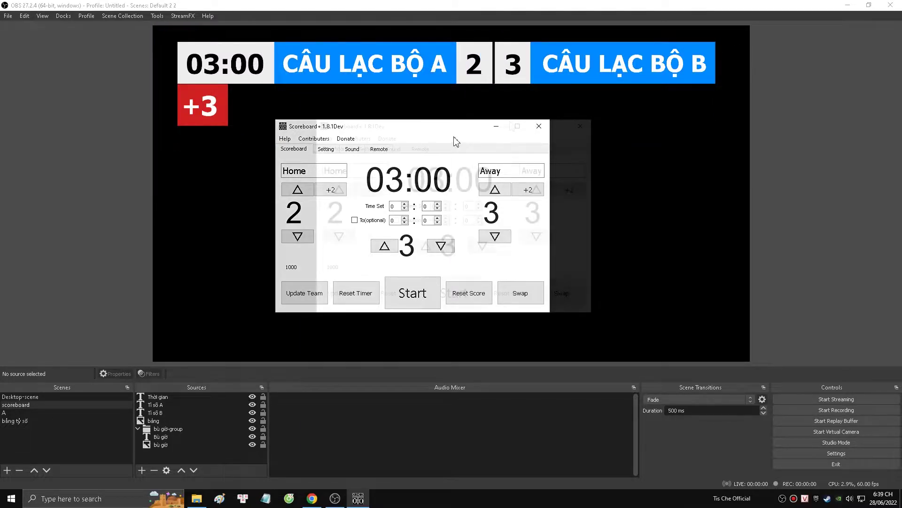
Shift the controller slightly right and check the overlay in OBS before returning to Scoreboard+
drag(454, 138, 496, 138)
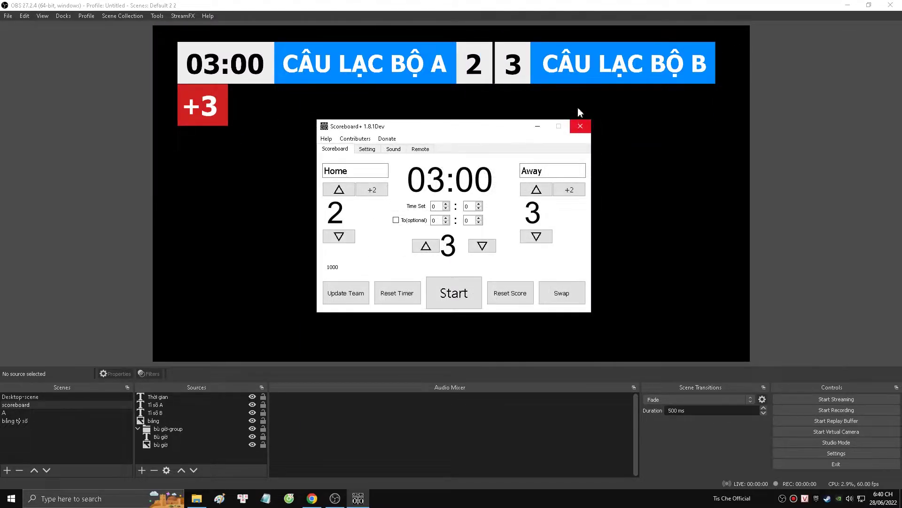
click(750, 101)
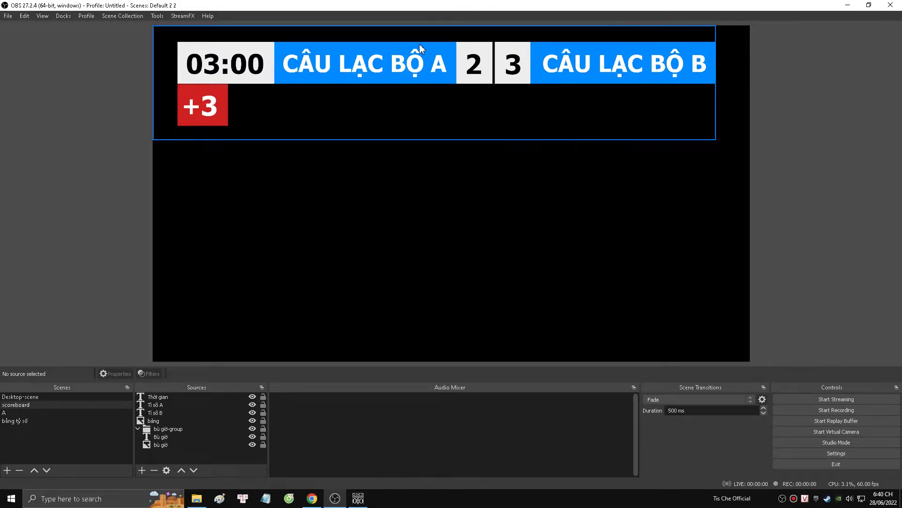
click(358, 499)
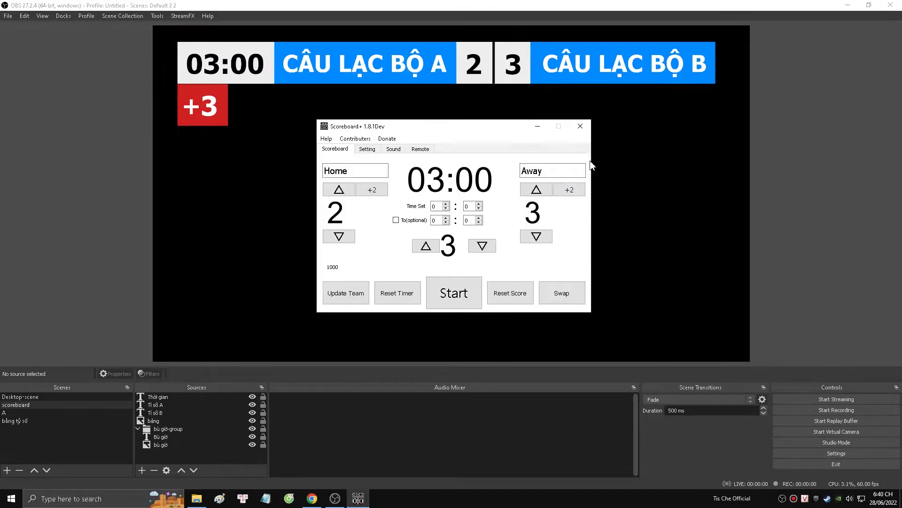
Close Scoreboard+ and launch Adobe Photoshop 2021 from the desktop
click(581, 126)
key(super+d)
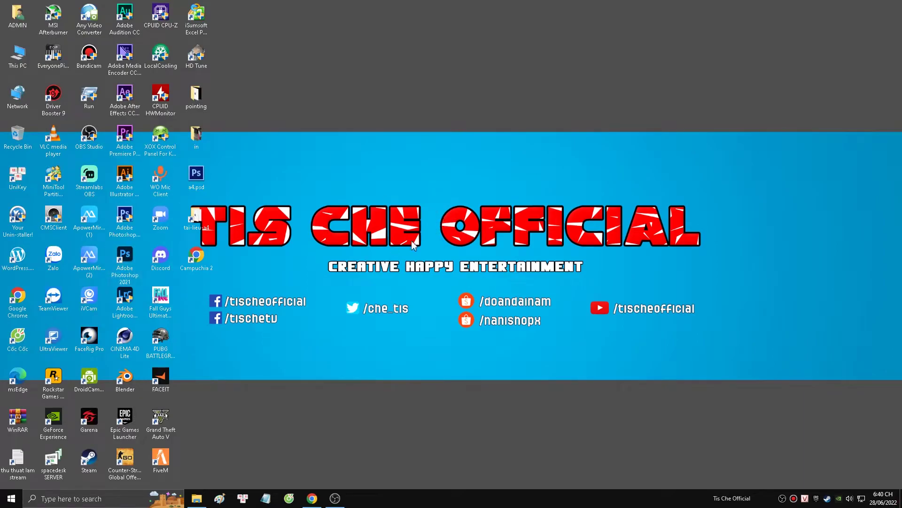
double_click(125, 257)
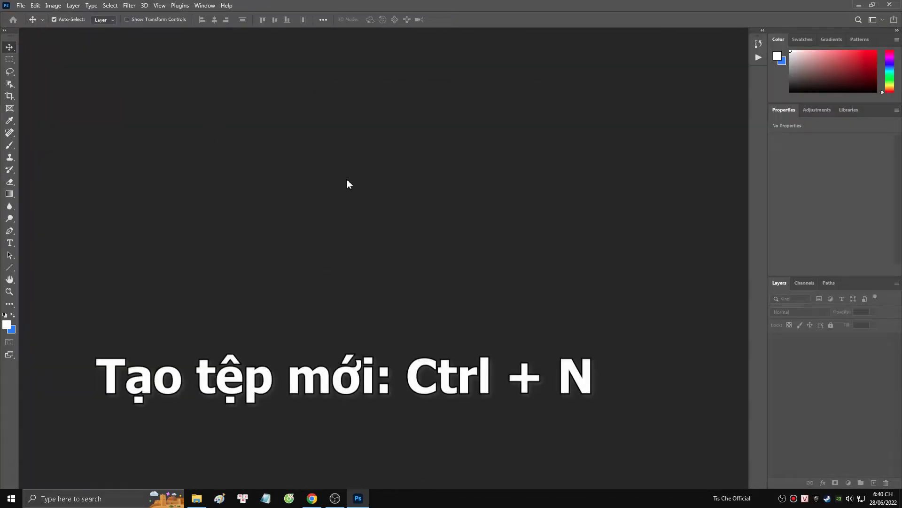
Create a 1920×1080 px, 72 ppi document with a bright green 00ff54 background
key(ctrl+n)
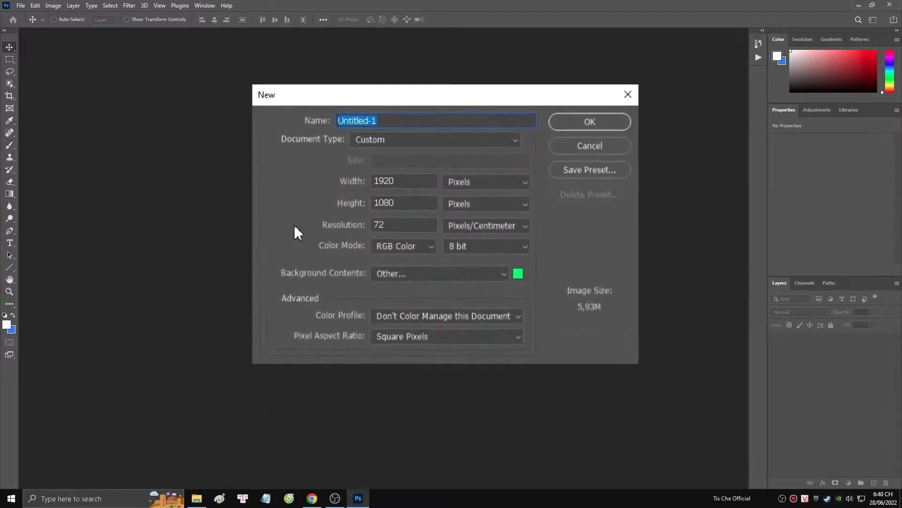
click(414, 185)
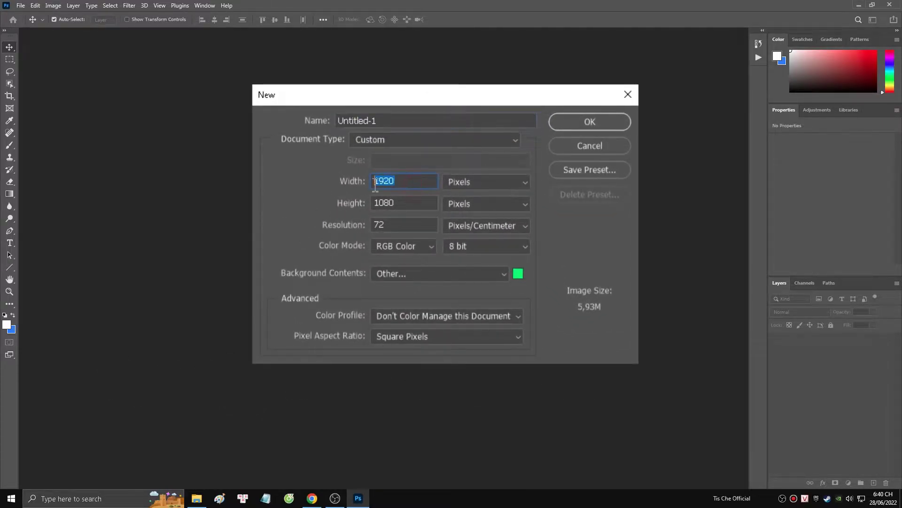
click(408, 202)
click(418, 225)
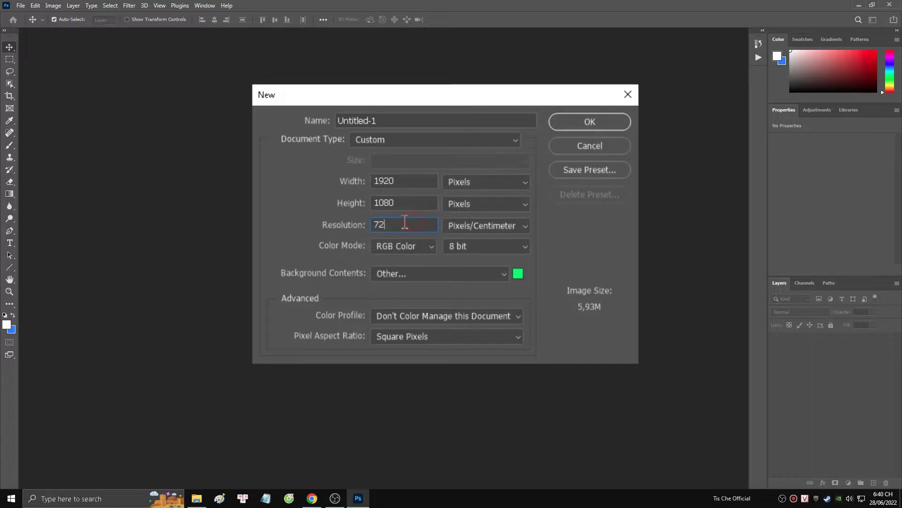
click(414, 274)
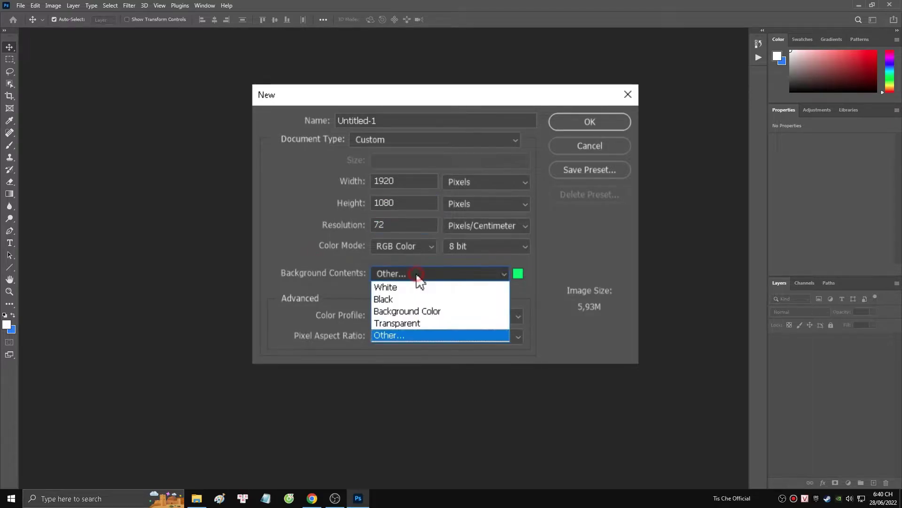
click(518, 274)
key(Escape)
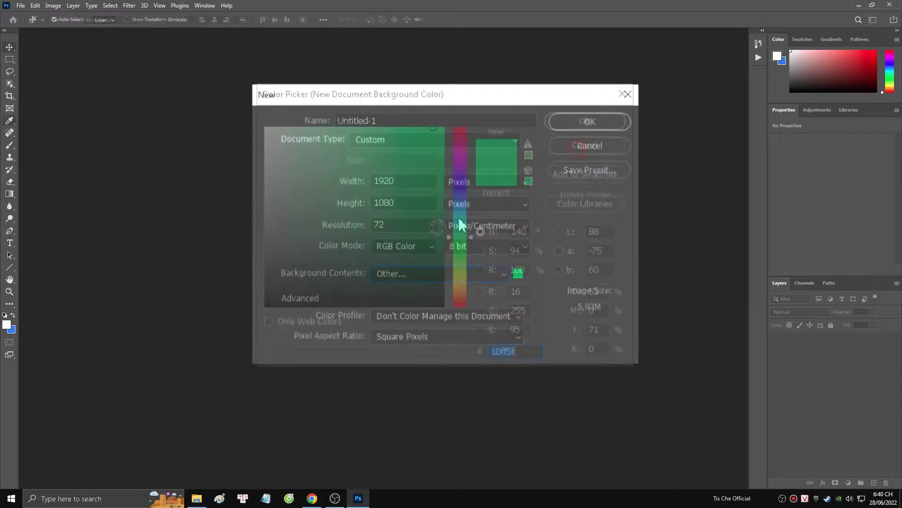
click(413, 273)
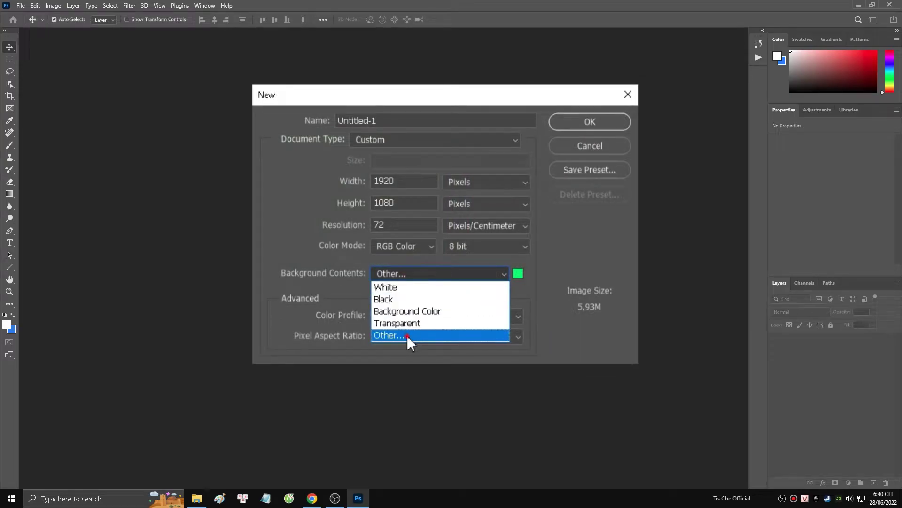
click(407, 334)
click(413, 181)
drag(427, 162, 514, 102)
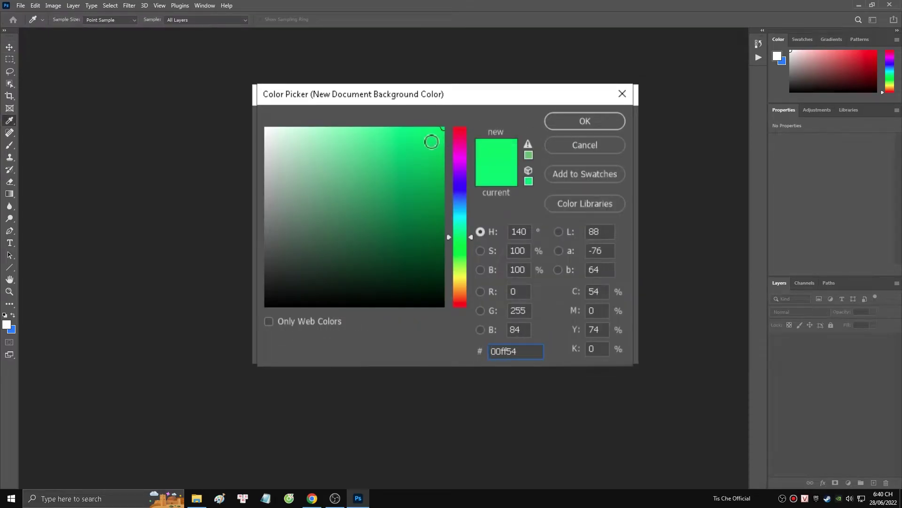
drag(431, 142, 427, 115)
click(590, 118)
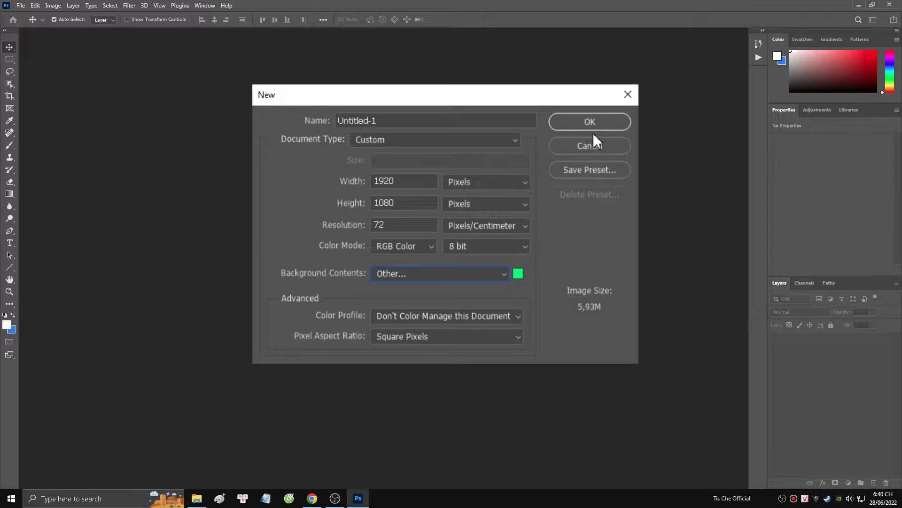
click(591, 124)
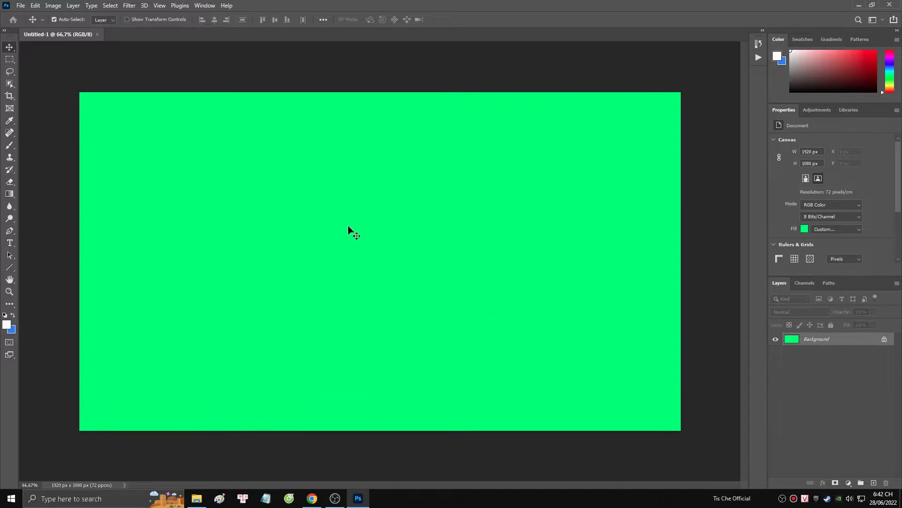
Select the Rectangle Tool from the shape tools flyout
click(8, 270)
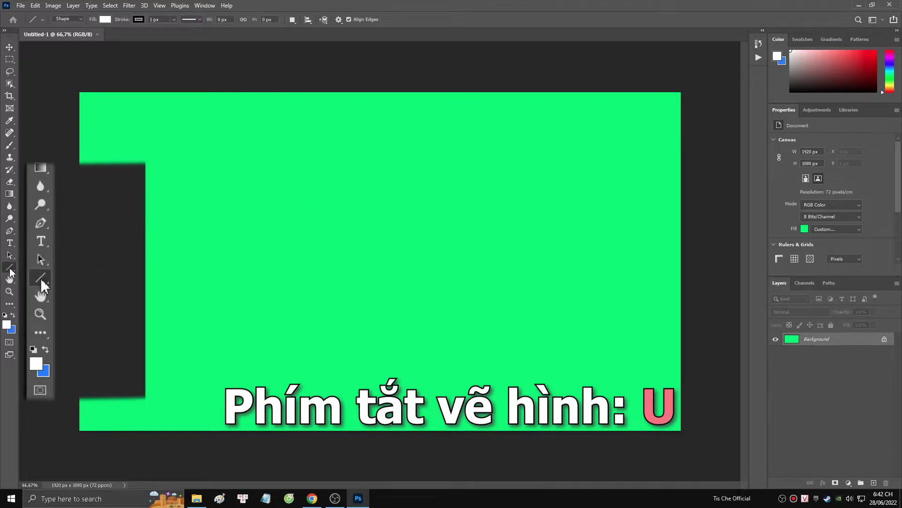
right_click(9, 271)
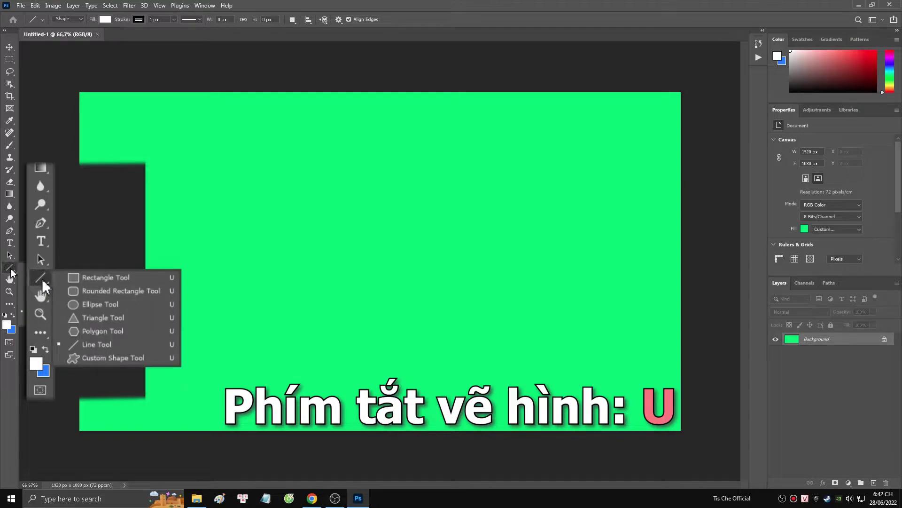
click(108, 278)
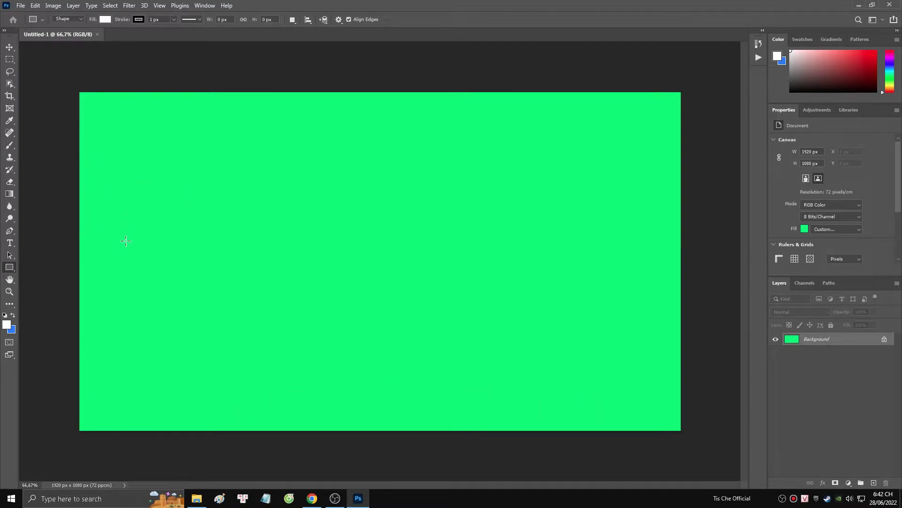
Draw a 1600×76 px bar across the canvas with blue fill and no stroke
drag(120, 241, 505, 268)
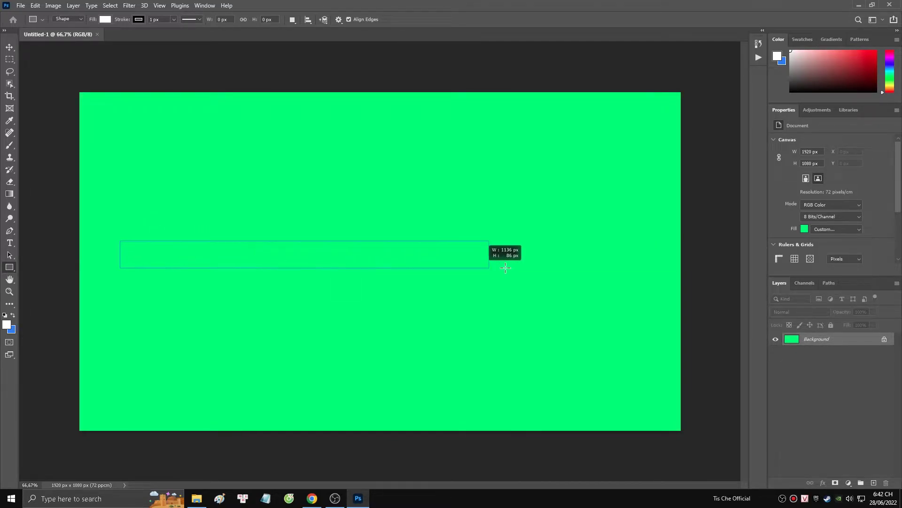
drag(505, 268, 621, 264)
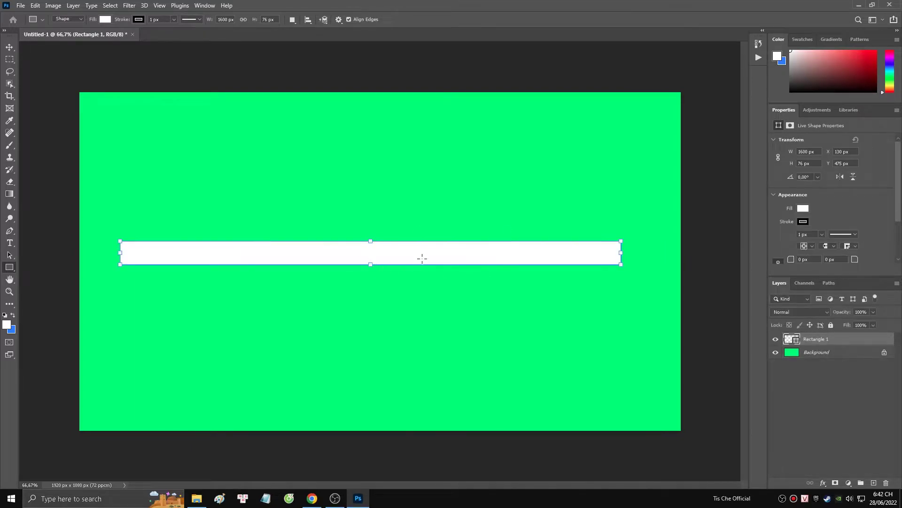
click(137, 20)
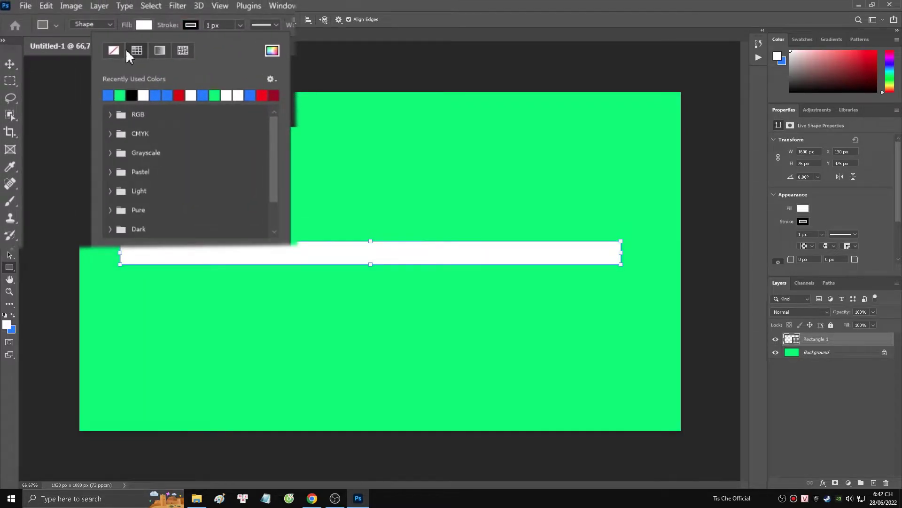
click(115, 50)
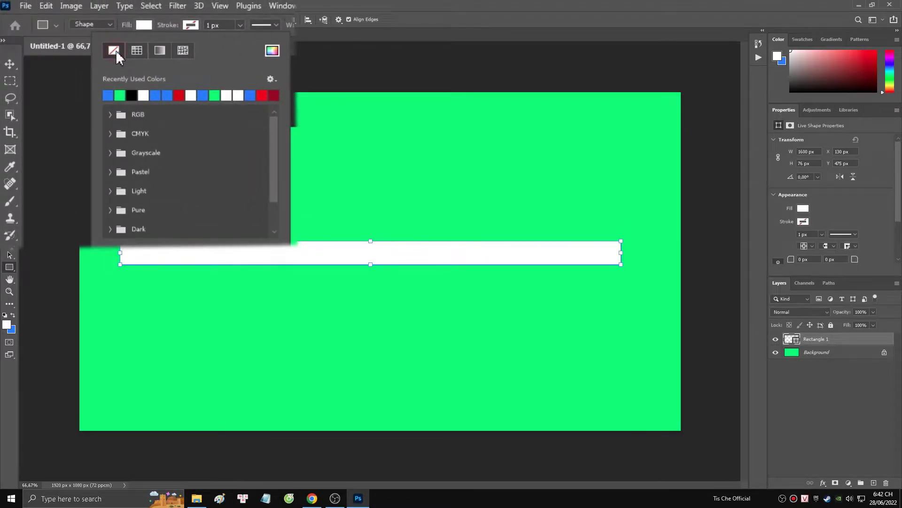
click(148, 24)
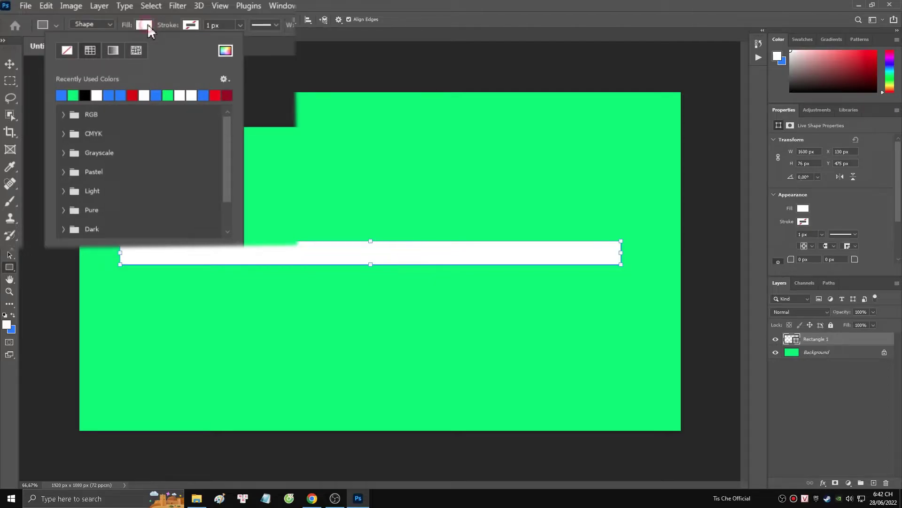
click(203, 96)
click(334, 499)
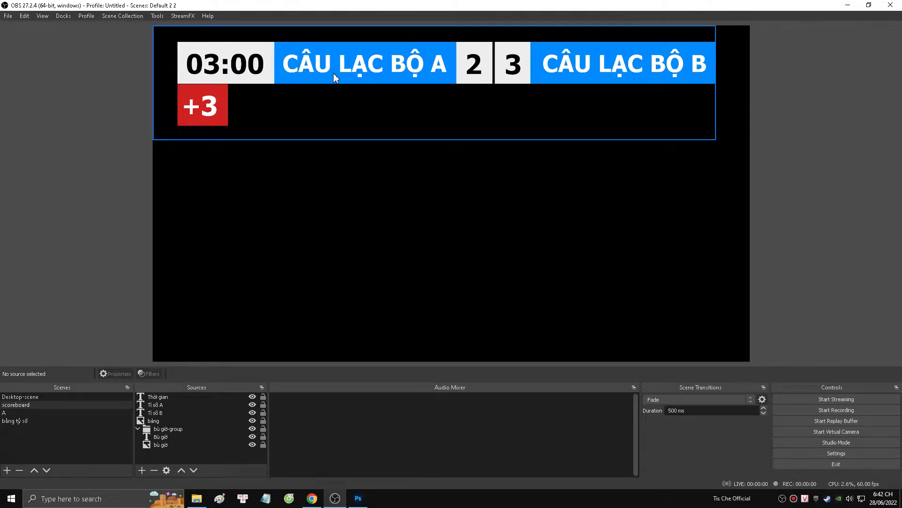
Set a 38 px corner radius on all corners of the blue bar in Properties
key(alt+Tab)
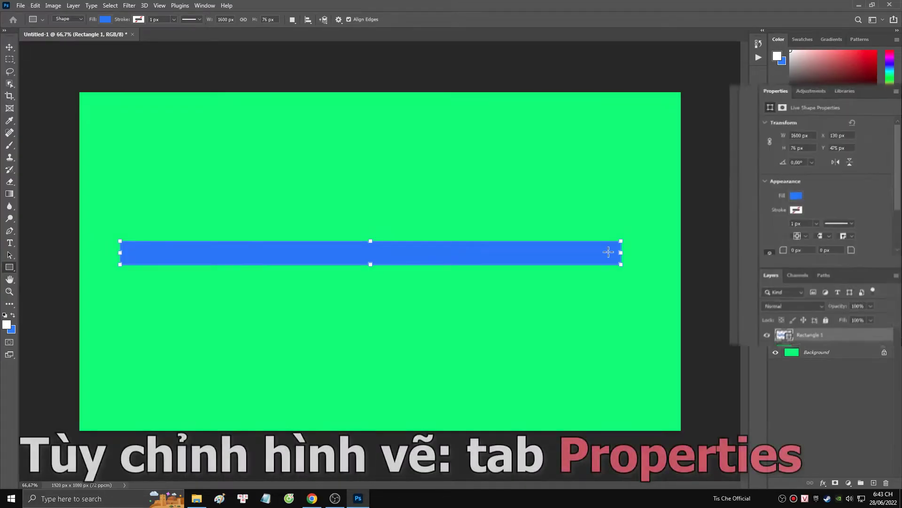
scroll(893, 226, down, 2)
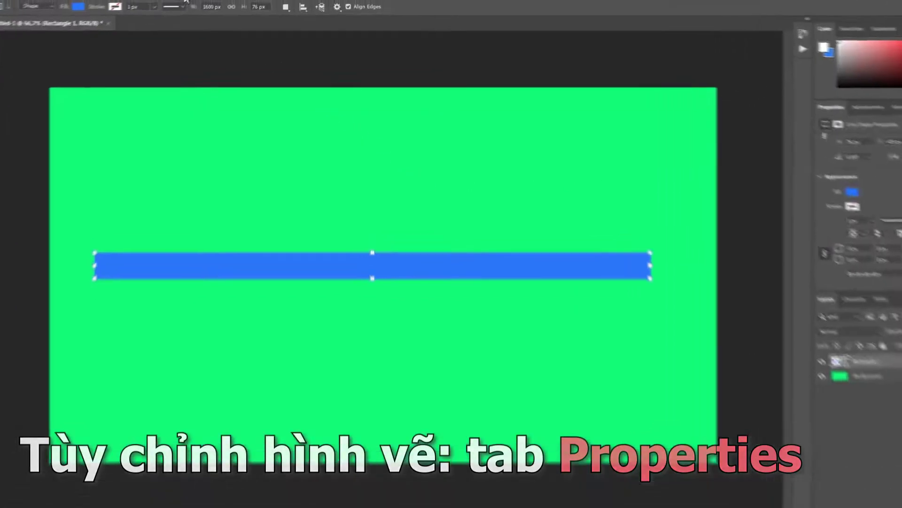
click(202, 5)
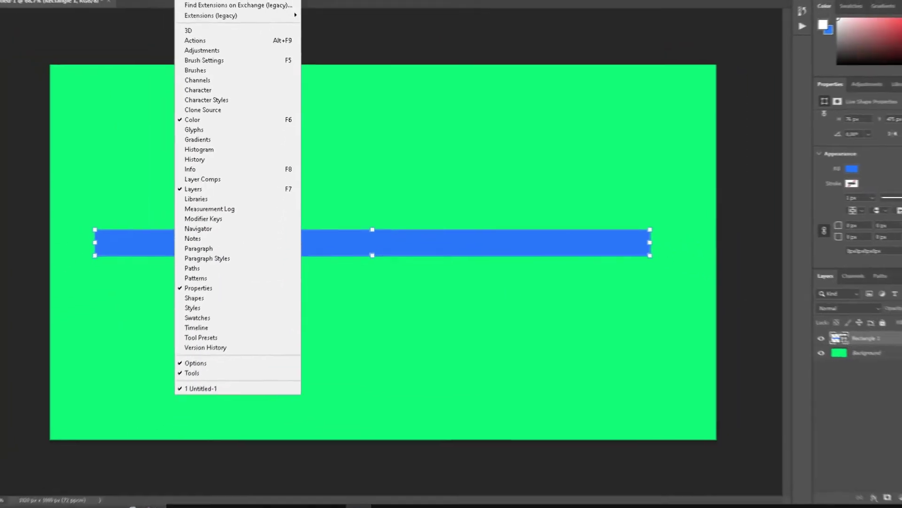
key(v)
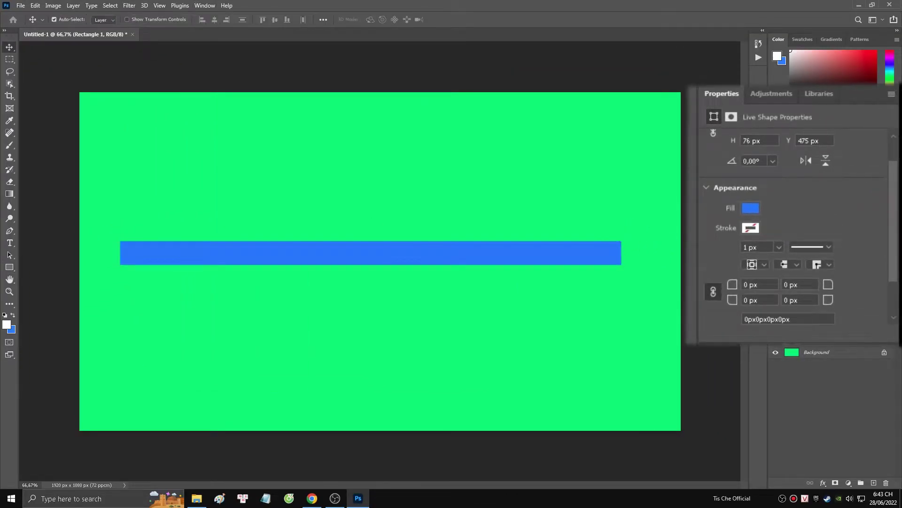
scroll(684, 267, up, 2)
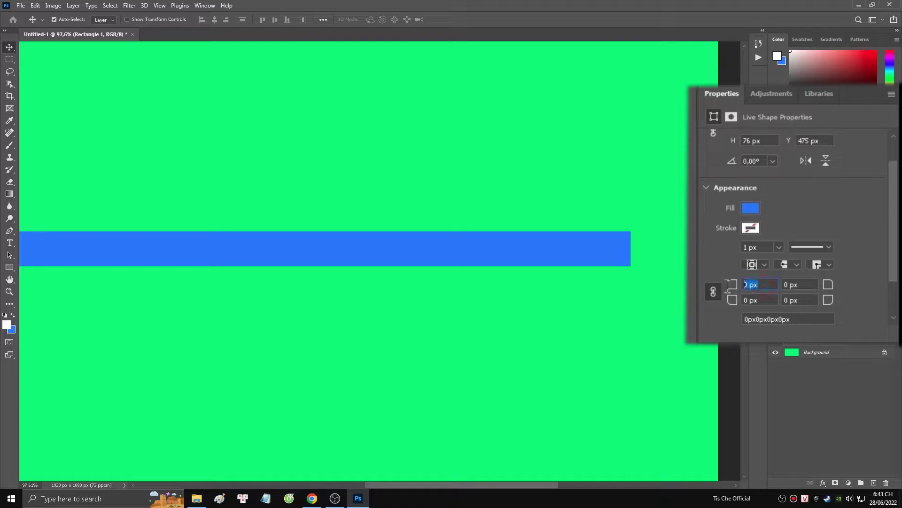
drag(769, 284, 713, 290)
text(38)
key(Return)
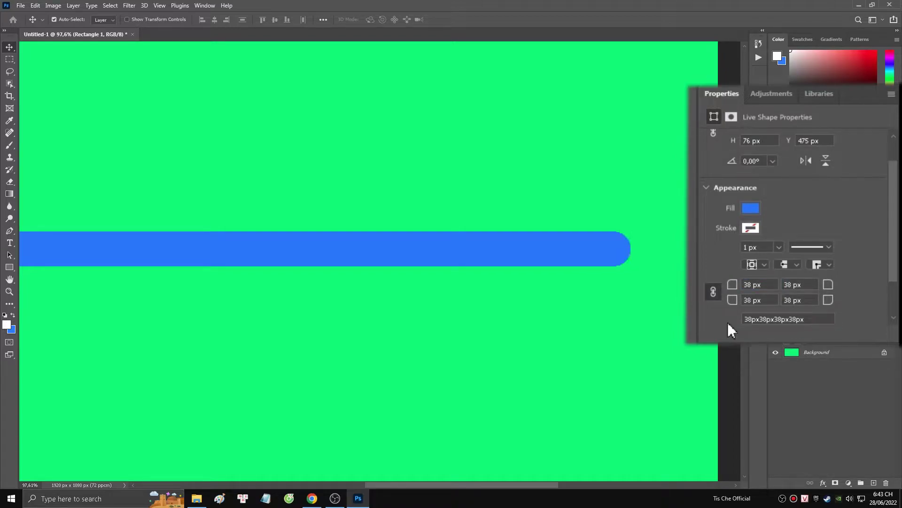
scroll(642, 249, down, 5)
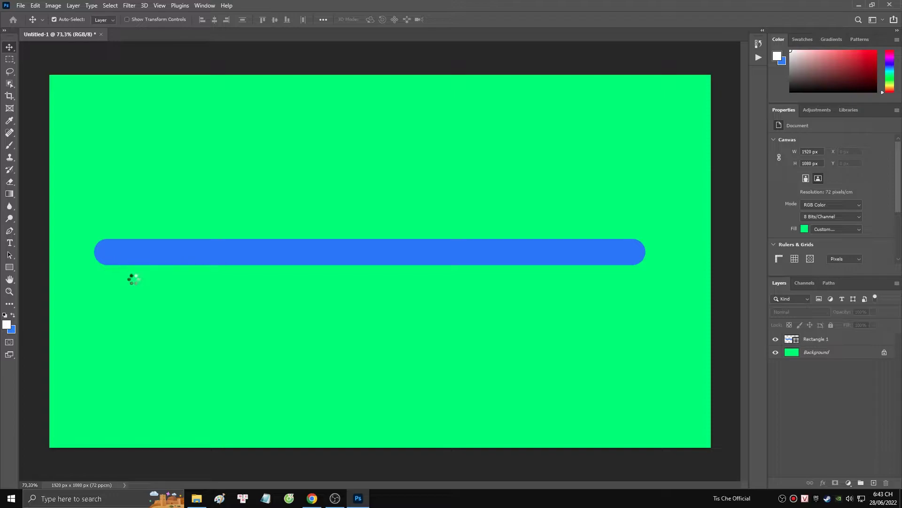
Add Tahoma Bold '00:00' text and place it at the bar's left end
key(t)
click(119, 228)
text(00:00)
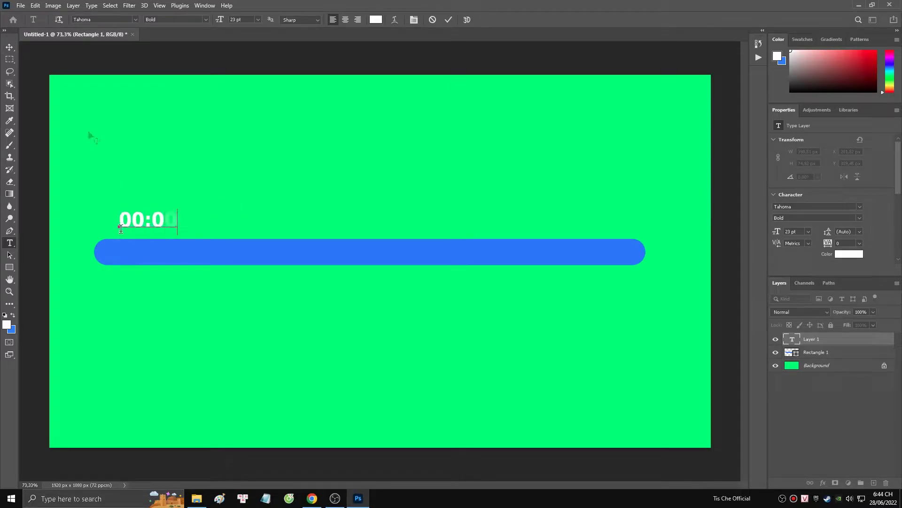
click(10, 47)
drag(169, 222, 149, 256)
double_click(149, 256)
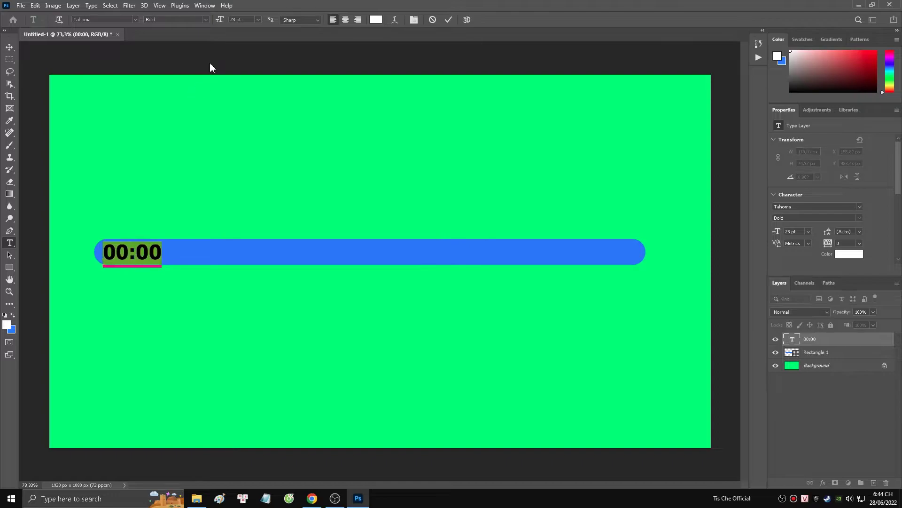
scroll(104, 235, up, 3)
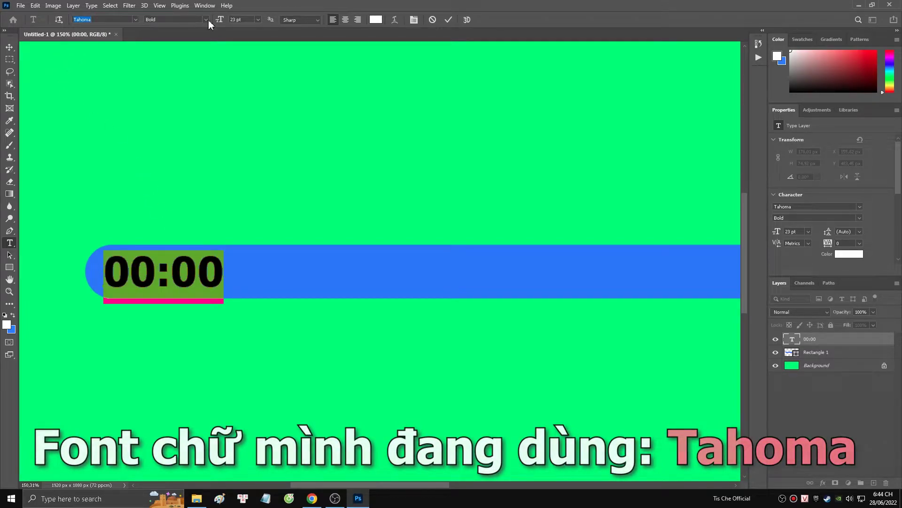
click(9, 47)
key(Right)
key(Right)
key(Right)
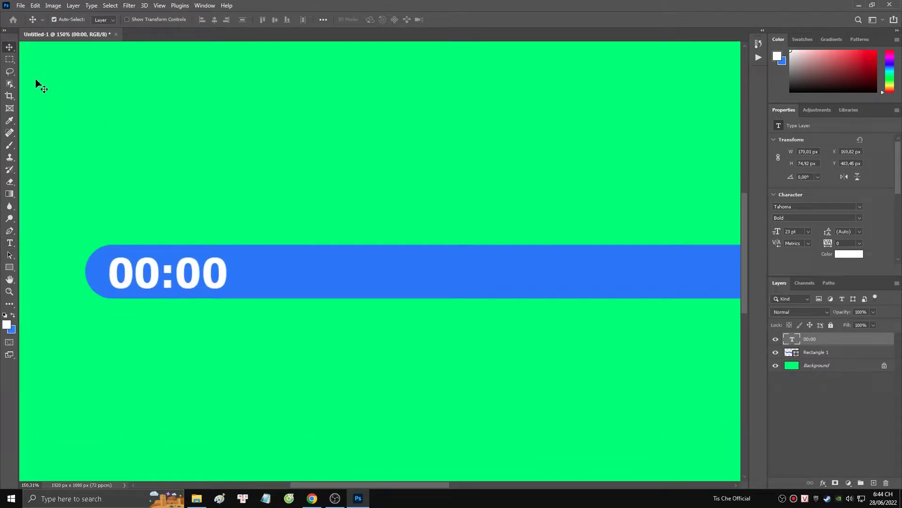
key(Down)
scroll(276, 192, down, 3)
scroll(192, 163, up, 2)
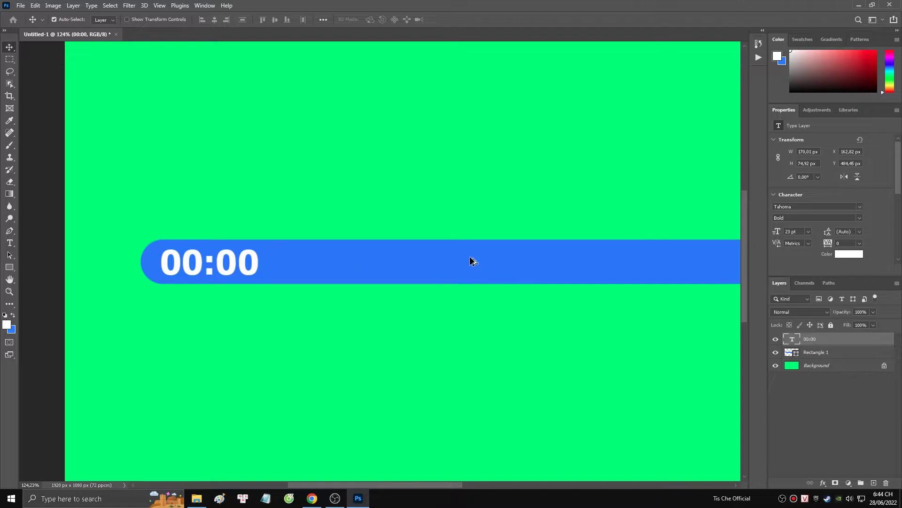
scroll(470, 256, down, 3)
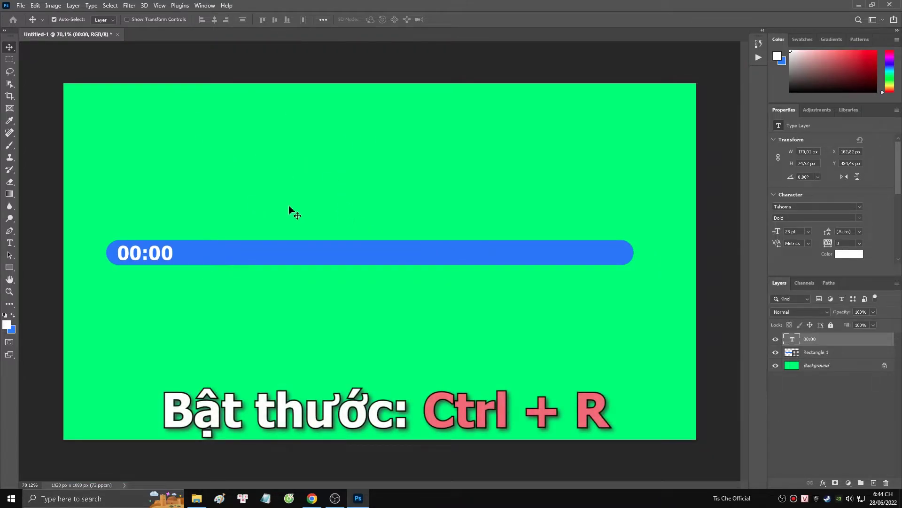
Show rulers and drag a horizontal guide across the blue bar
key(ctrl+r)
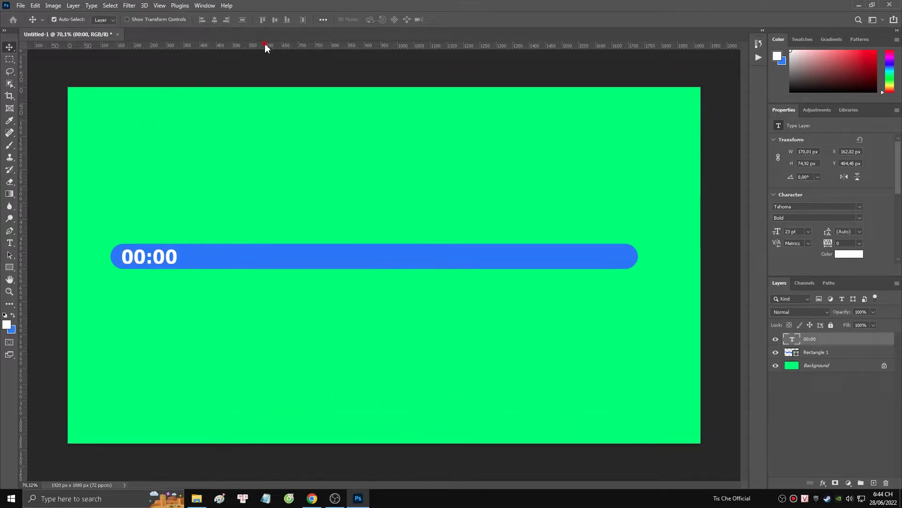
drag(265, 46, 282, 261)
scroll(116, 266, up, 4)
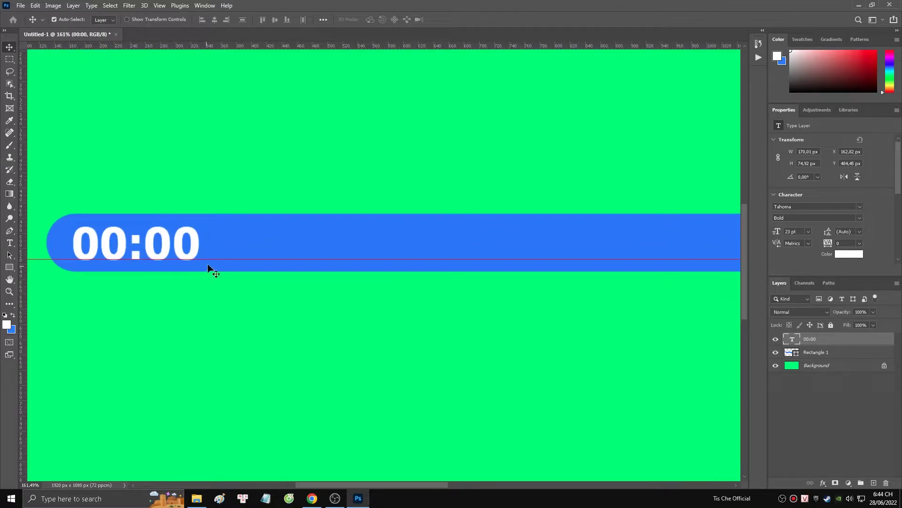
drag(215, 259, 235, 260)
scroll(94, 282, down, 3)
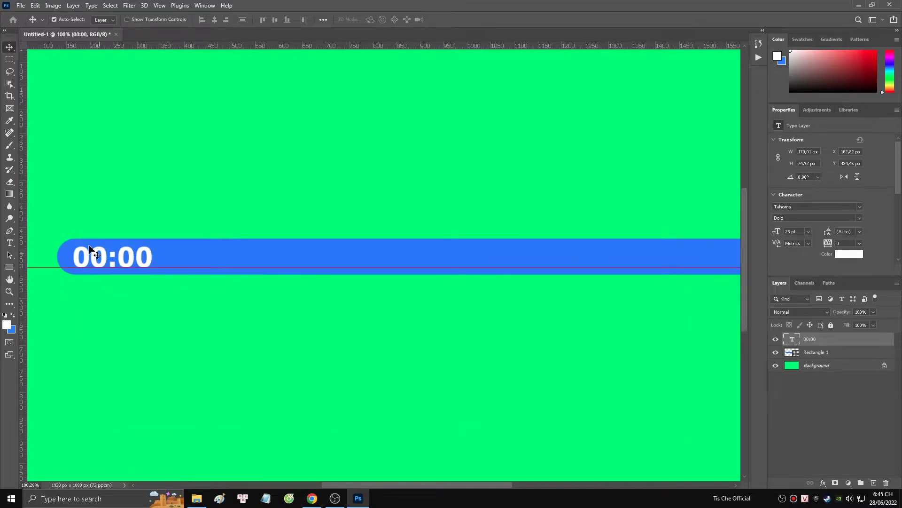
After checking the OBS reference, change the 00:00 text colour to black
click(335, 498)
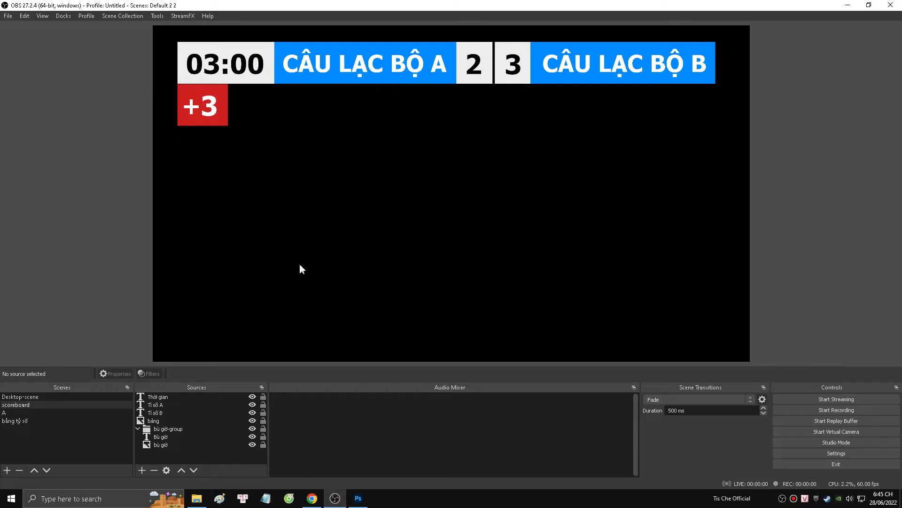
click(358, 499)
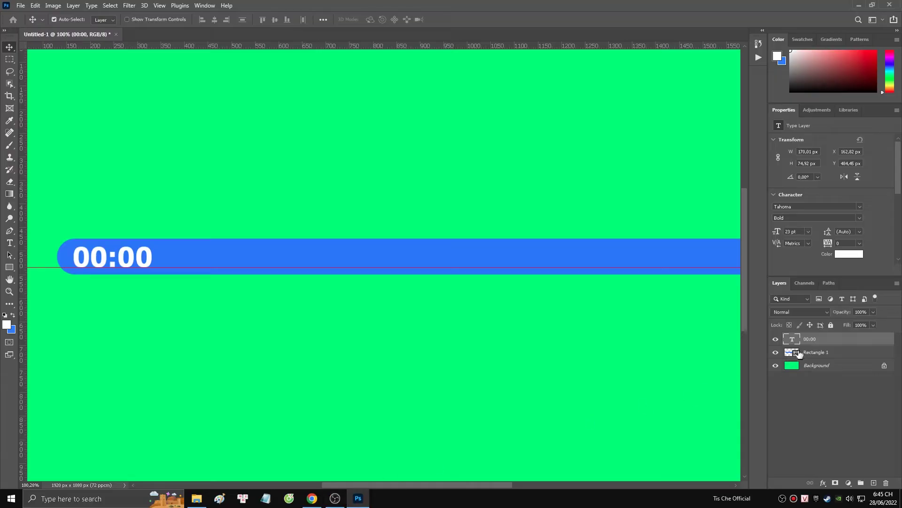
double_click(137, 256)
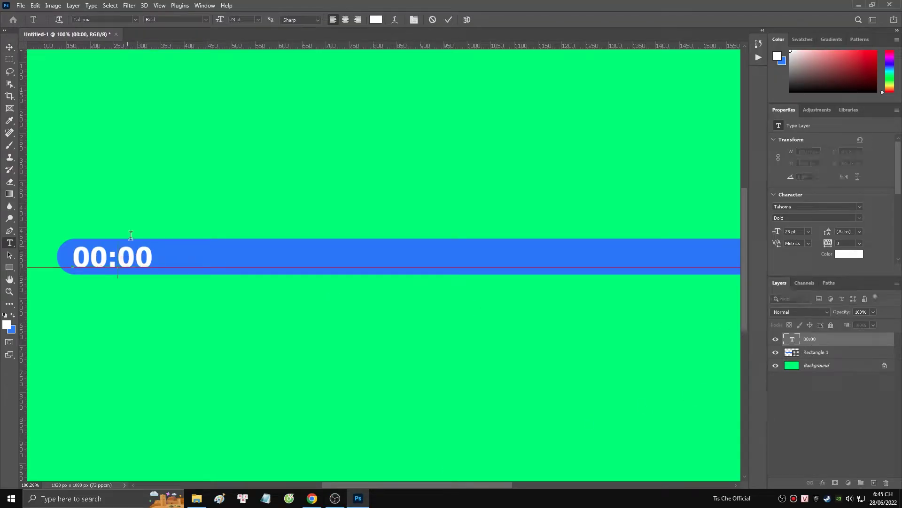
click(376, 19)
click(361, 221)
click(537, 109)
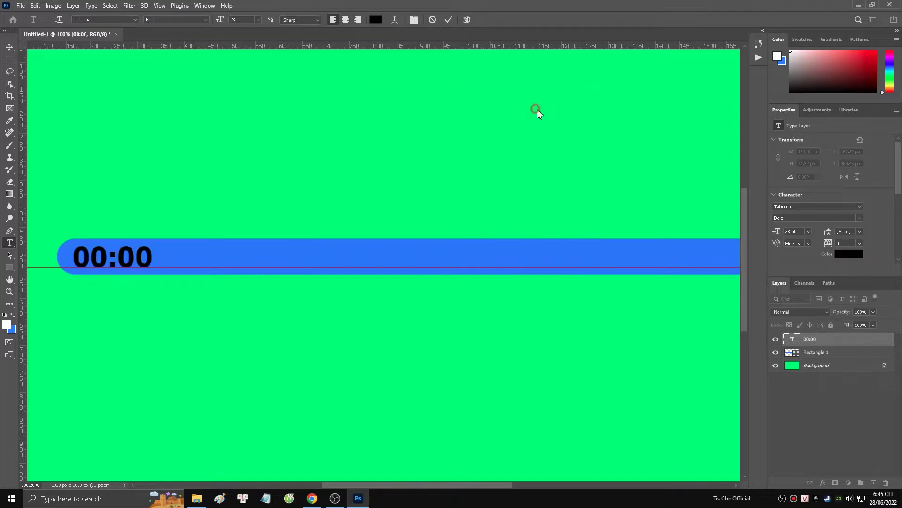
click(772, 386)
key(v)
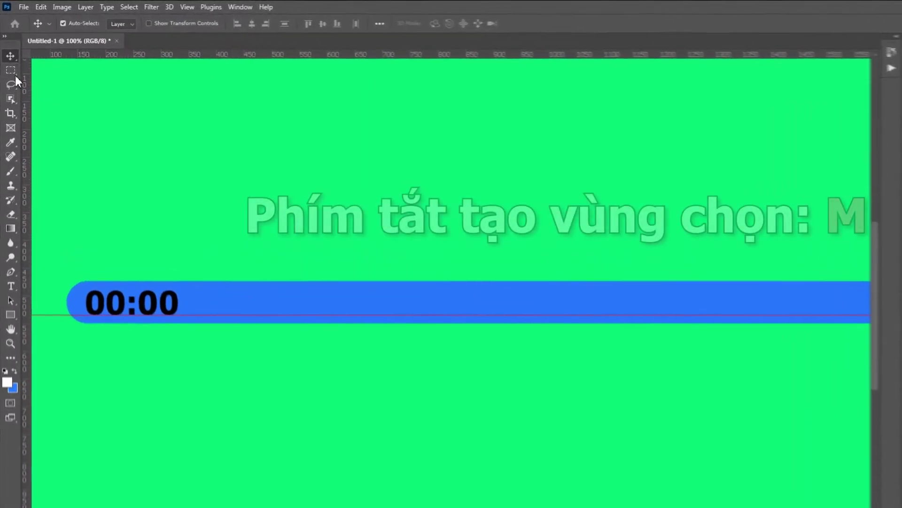
Add a new layer below the 00:00 text and name it 'tô màu'
click(11, 61)
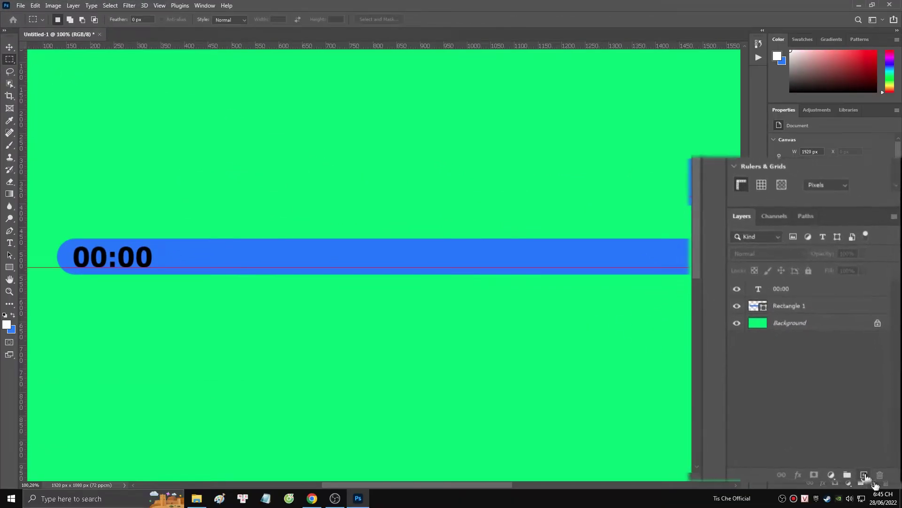
click(873, 483)
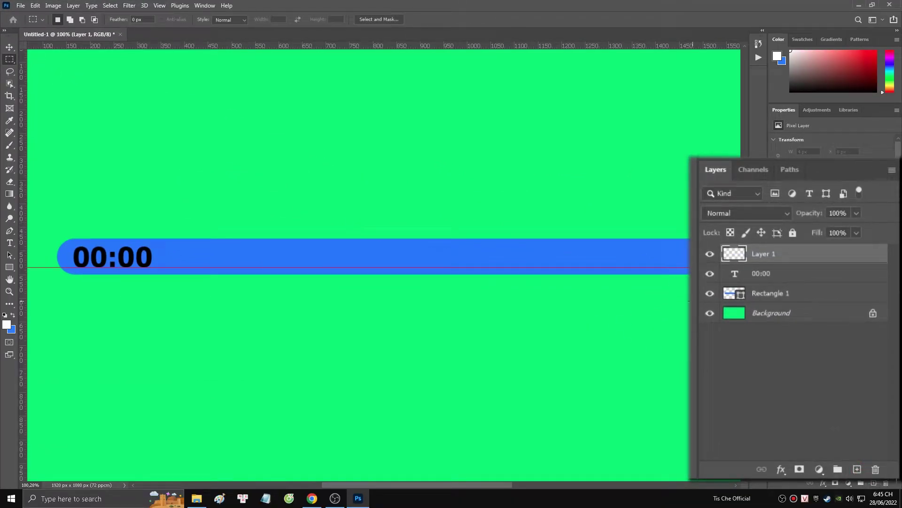
drag(804, 254, 794, 288)
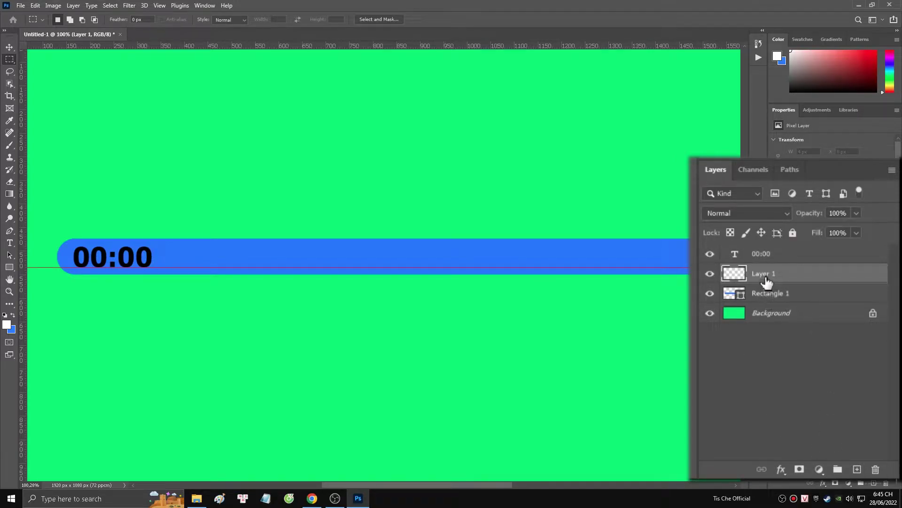
double_click(768, 273)
text(to)
click(784, 297)
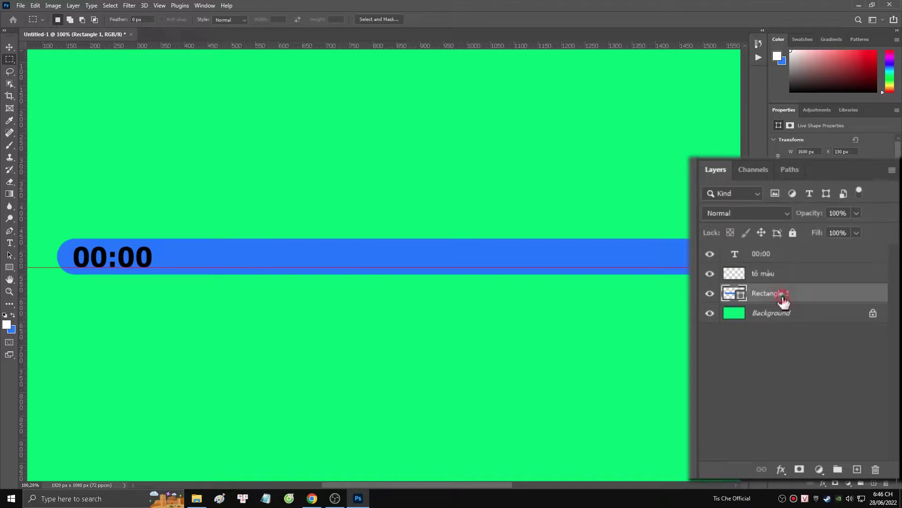
Rename Rectangle 1 to 'khung hình' and marquee-select a box around 00:00 on 'tô màu'
double_click(783, 298)
text(khung)
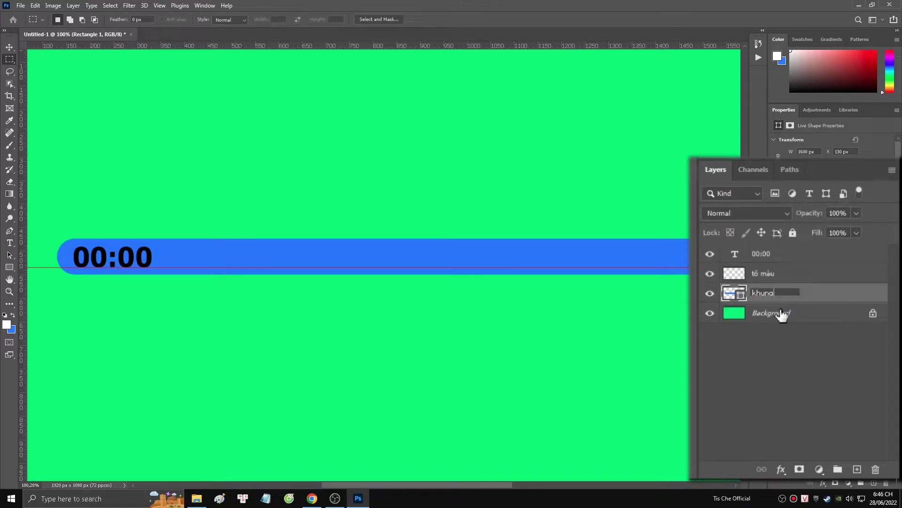
text( hình)
key(Return)
click(799, 280)
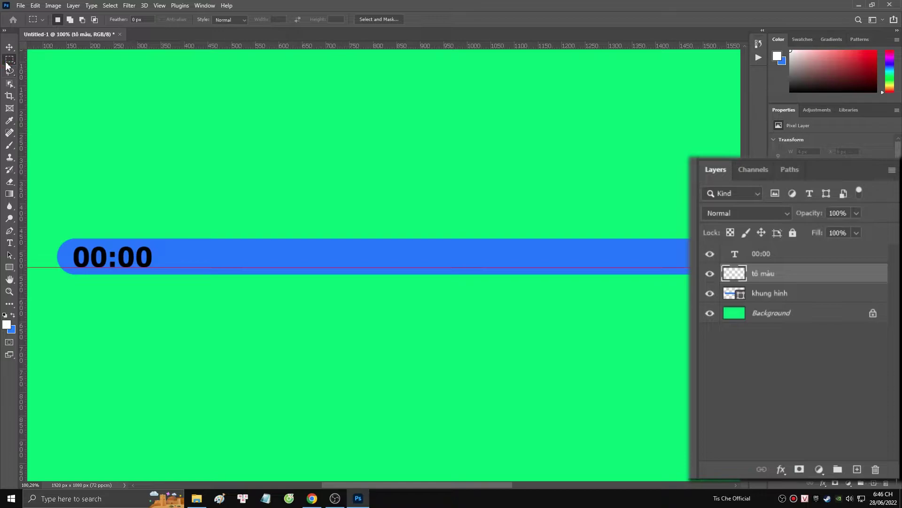
drag(46, 292, 162, 224)
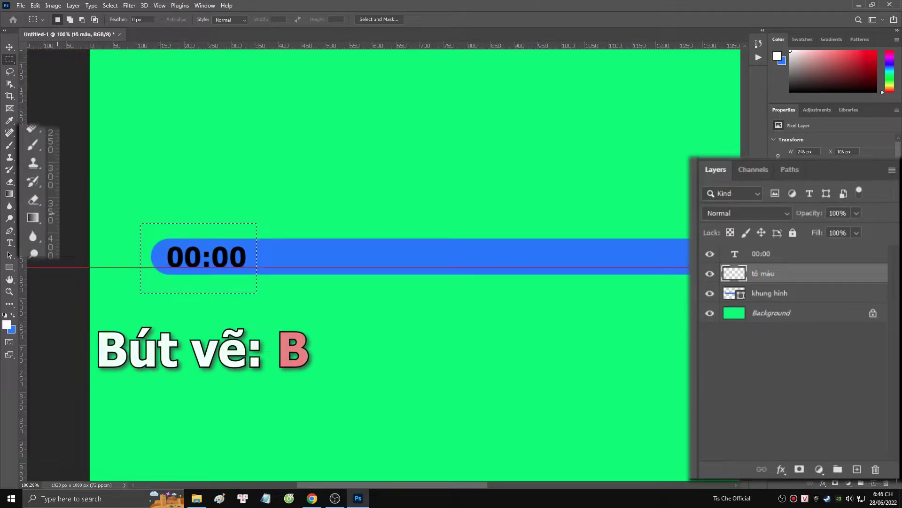
Brush white over the selection around 00:00, then deselect
key(b)
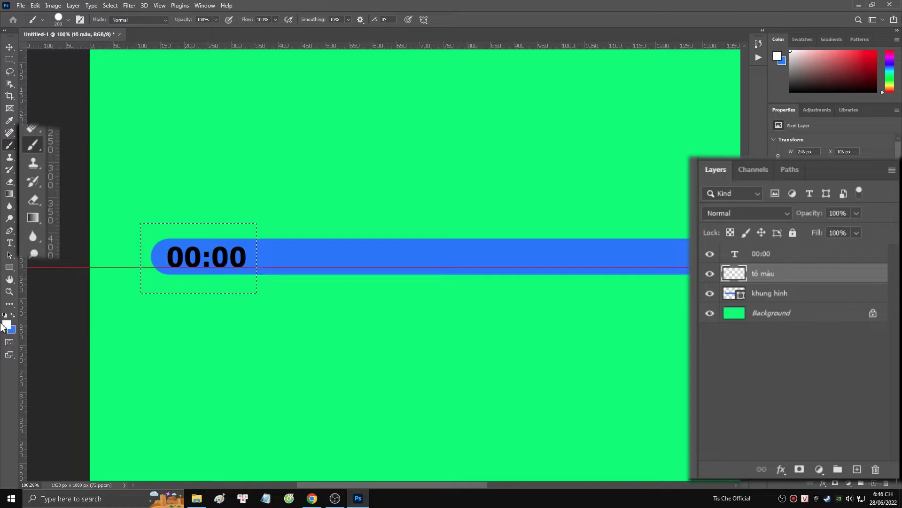
click(7, 324)
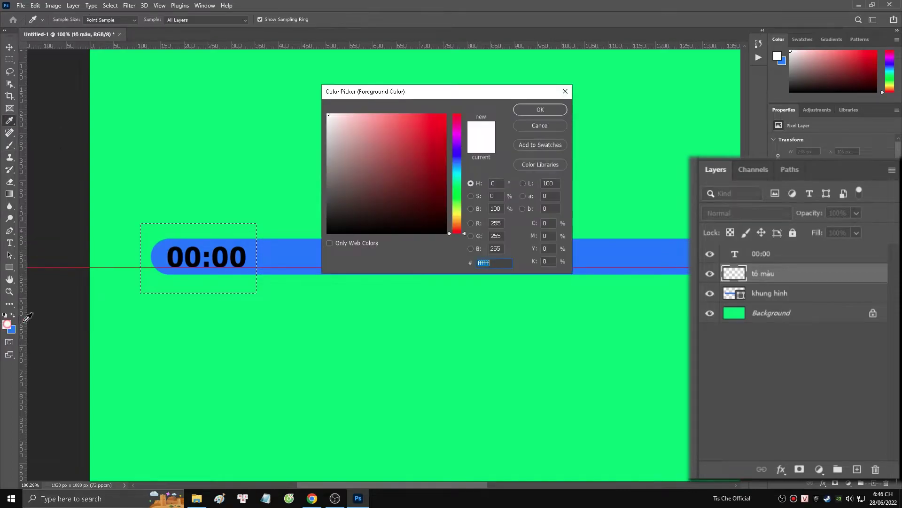
click(540, 109)
drag(201, 232, 253, 264)
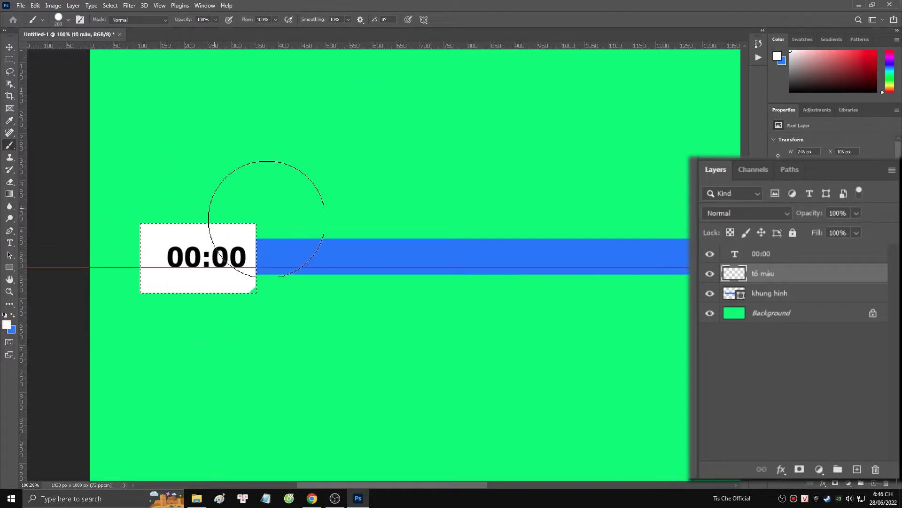
key(ctrl+d)
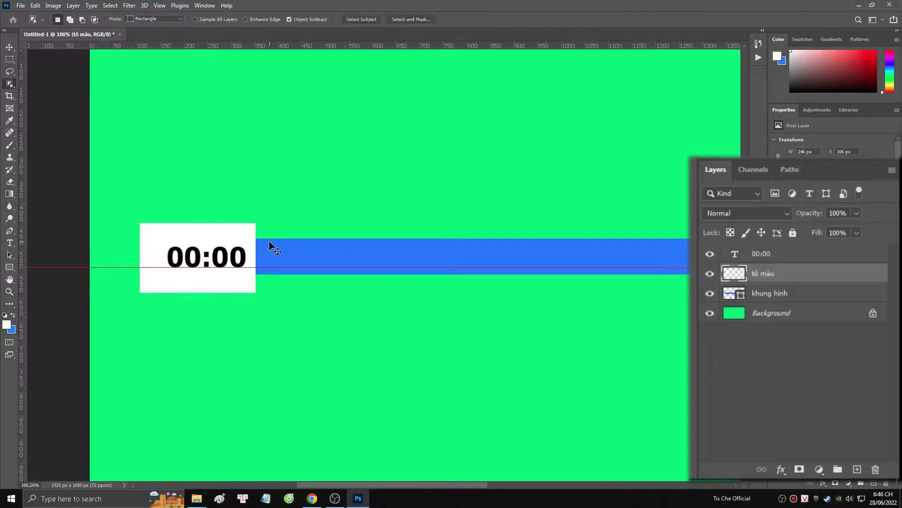
Clip the 'tô màu' layer to the bar with Create Clipping Mask
key(v)
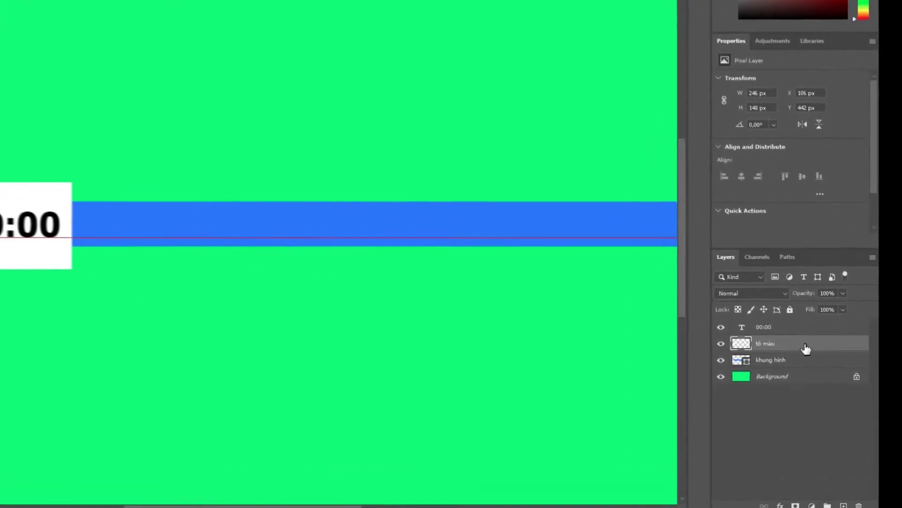
right_click(809, 274)
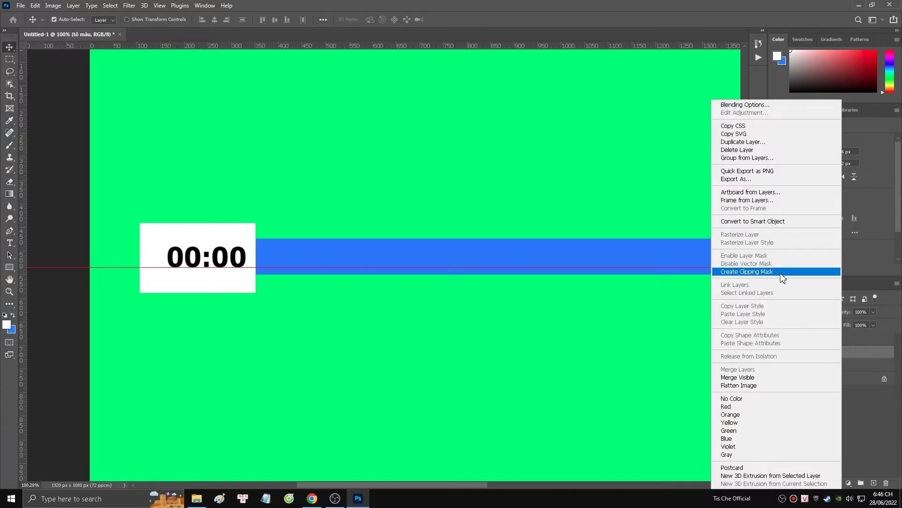
click(782, 275)
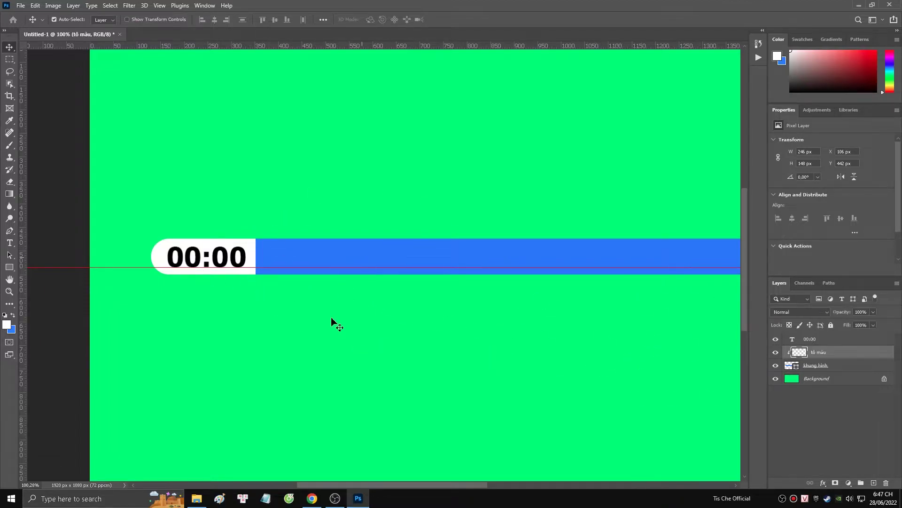
After checking OBS, type the team name 'CÂU LẠC BỘ A' on the blue bar
click(335, 498)
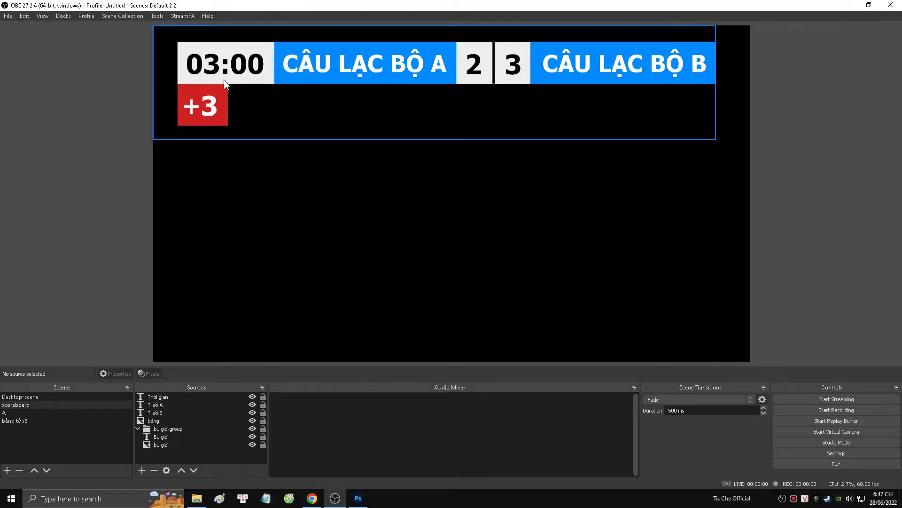
click(358, 498)
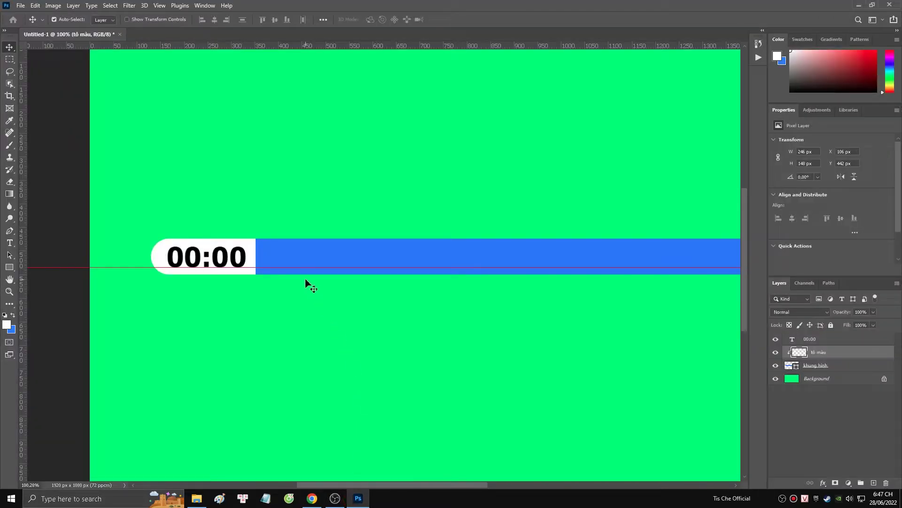
key(t)
click(284, 261)
text(Ca)
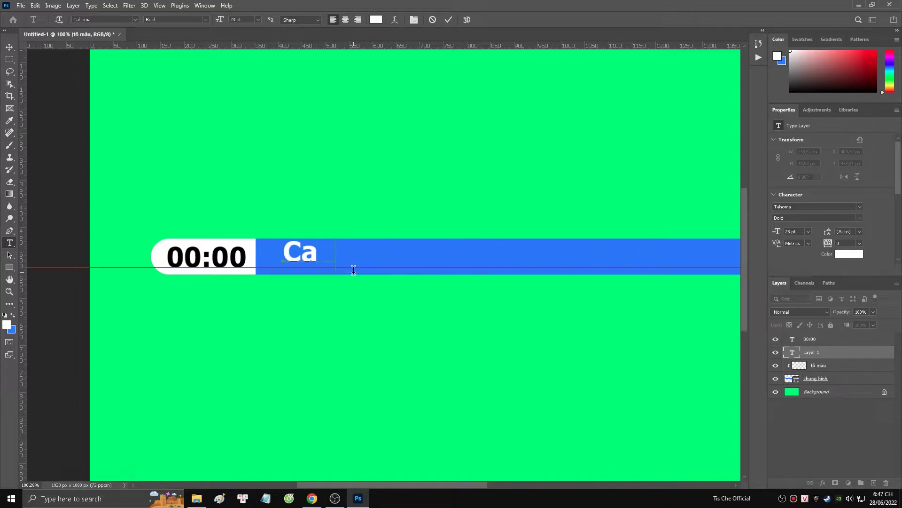
key(BackSpace)
key(BackSpace)
text(C)
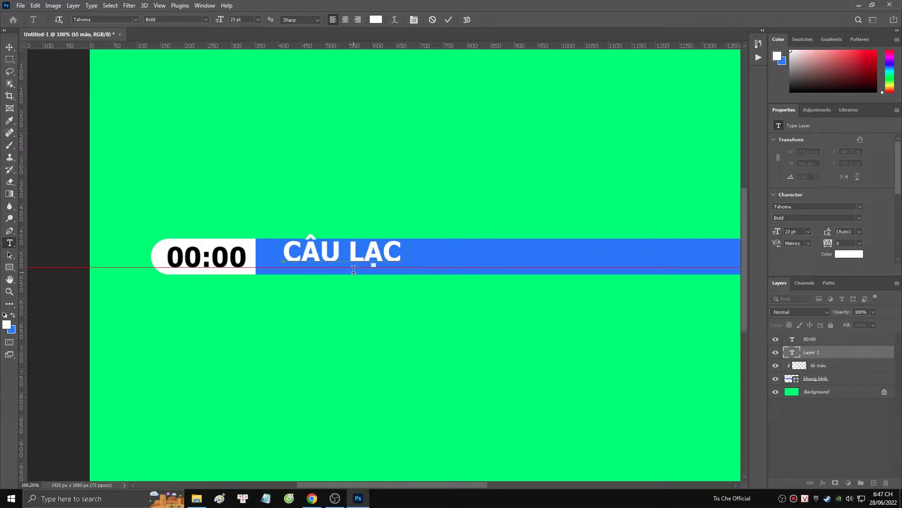
text(AÂU LAC BỘ A)
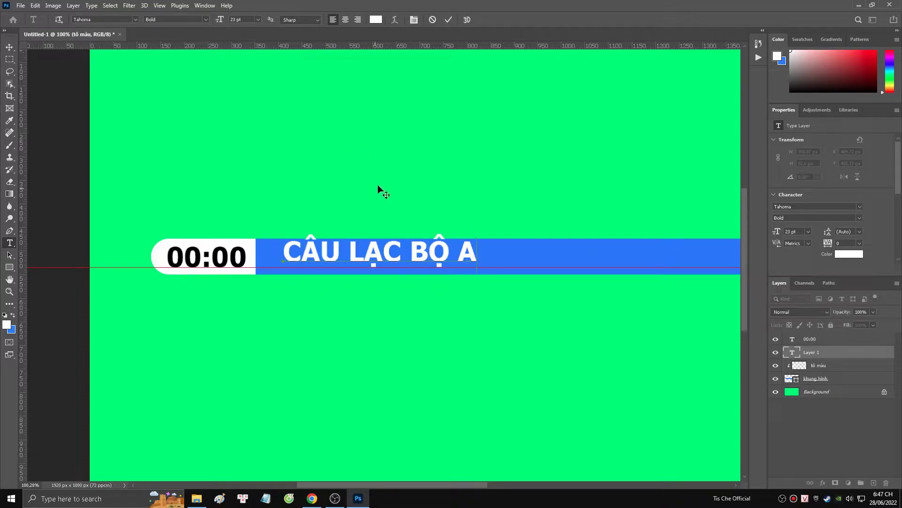
key(ctrl+a)
click(10, 47)
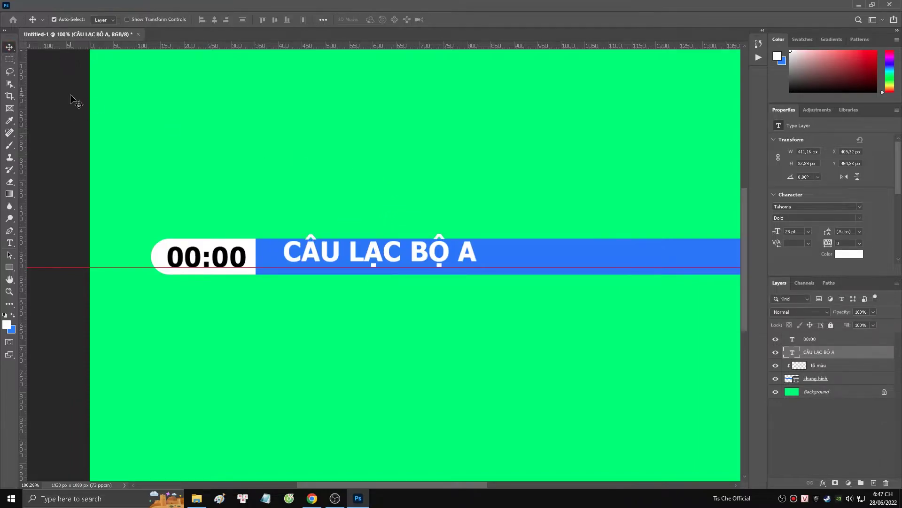
Position CÂU LẠC BỘ A beside the clock and lower the horizontal guide slightly
drag(377, 249, 355, 257)
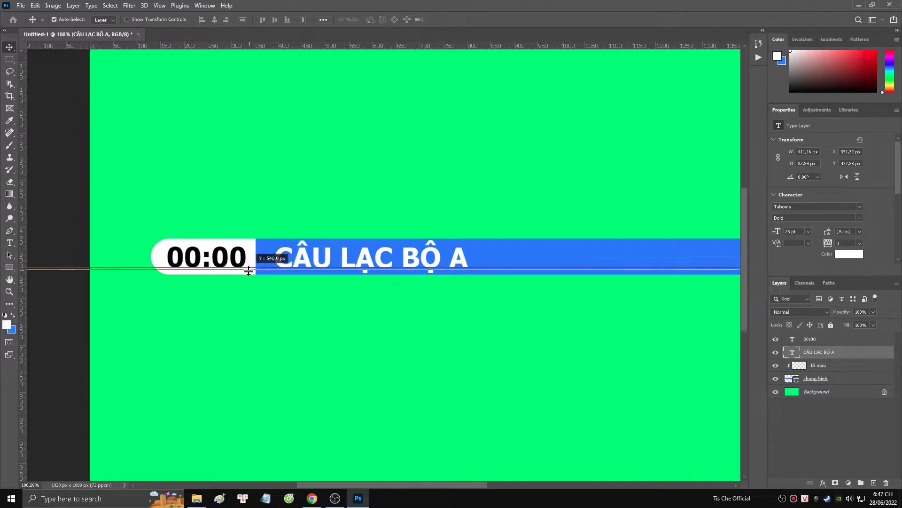
drag(251, 267, 249, 269)
click(233, 264)
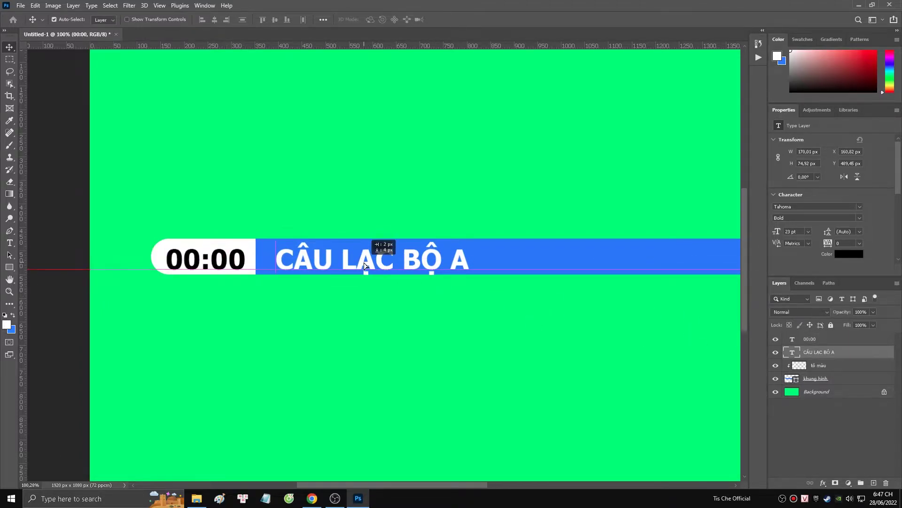
drag(376, 246, 382, 247)
drag(365, 484, 380, 484)
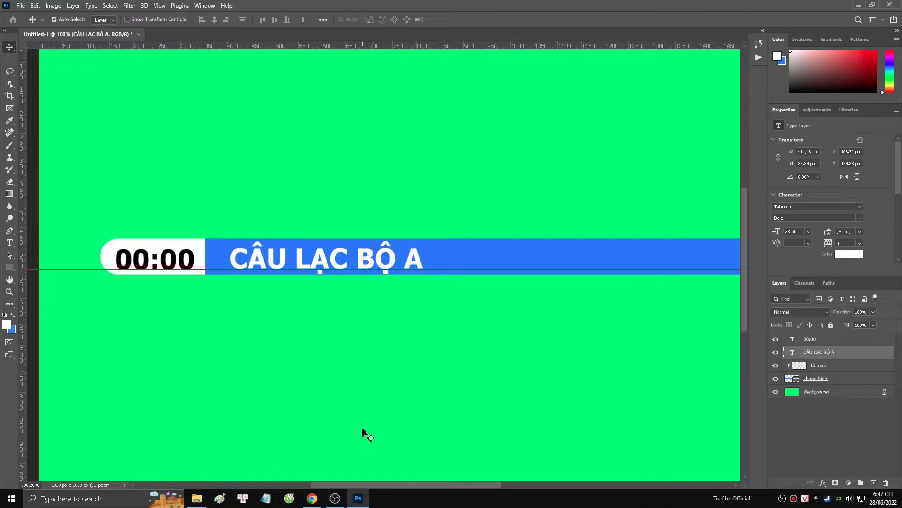
scroll(362, 431, right, 2)
Add the '0 0' score text and move it down onto the blue bar
key(t)
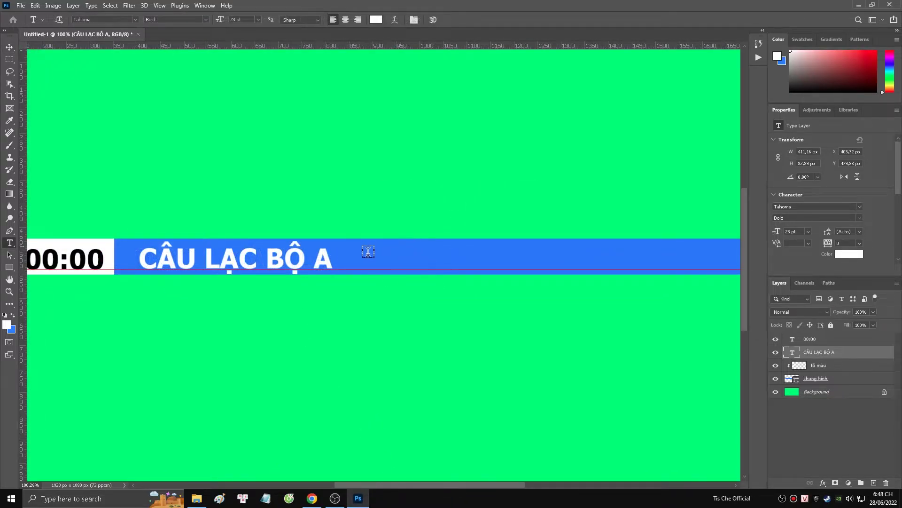
click(370, 170)
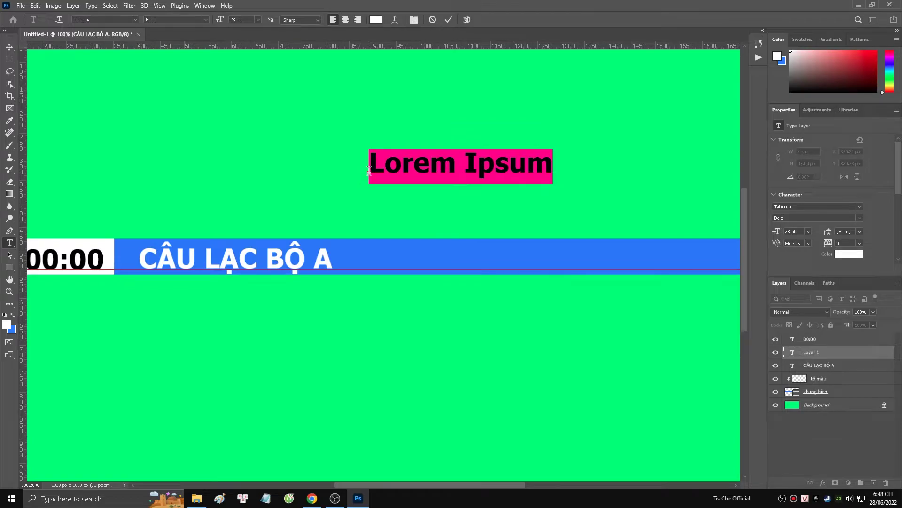
text(0)
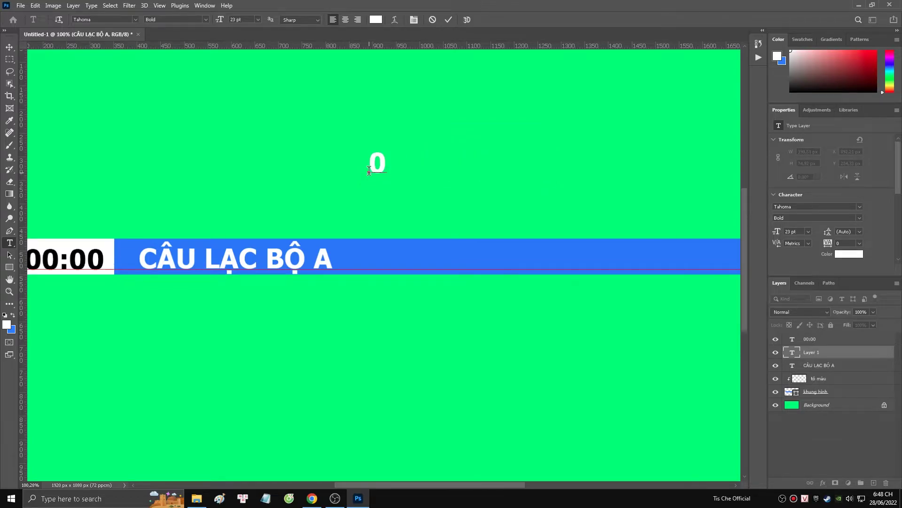
text(  0)
click(9, 48)
mouse_move(399, 167)
mouse_down()
mouse_move(388, 254)
mouse_move(398, 260)
mouse_up()
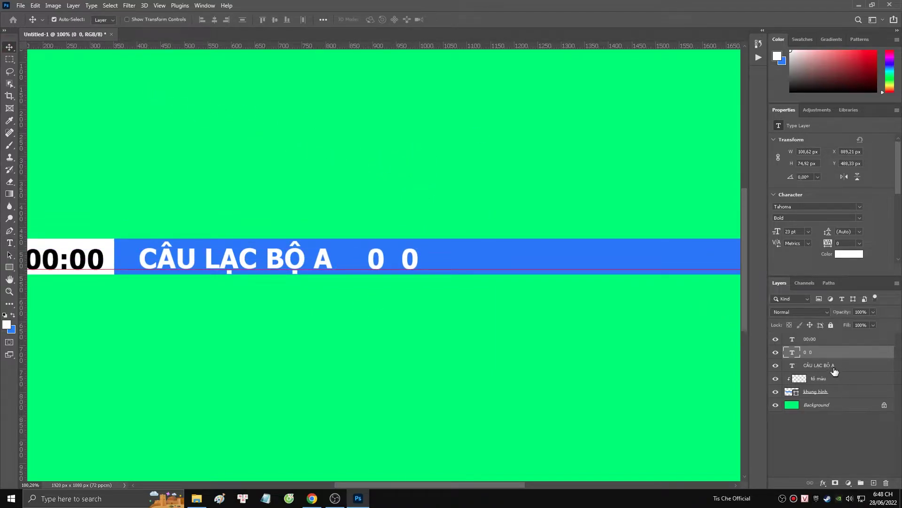
Add the second team name 'CÂU LẠC BỘ B' on the bar and nudge it and the scores right
key(t)
click(478, 215)
text(CÂU LACB)
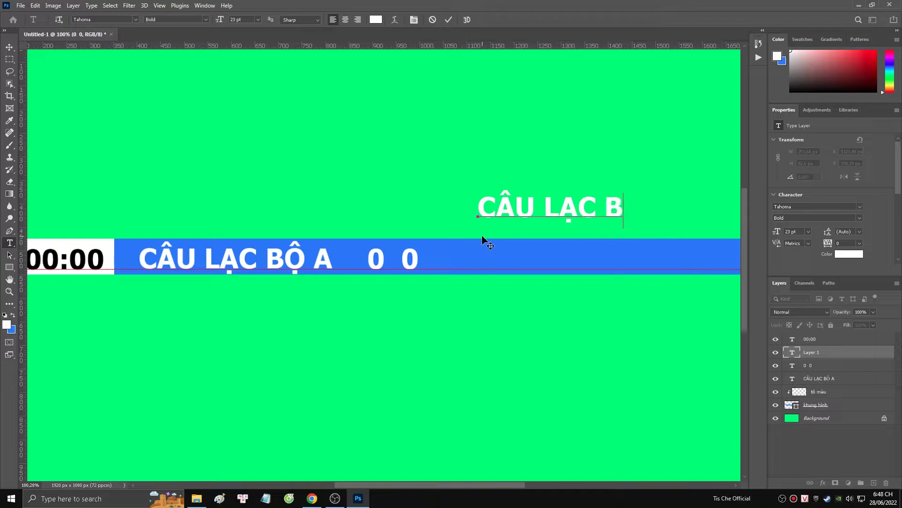
text(Ộ B)
key(ctrl+Return)
key(v)
drag(507, 182, 483, 232)
key(Down)
key(Down)
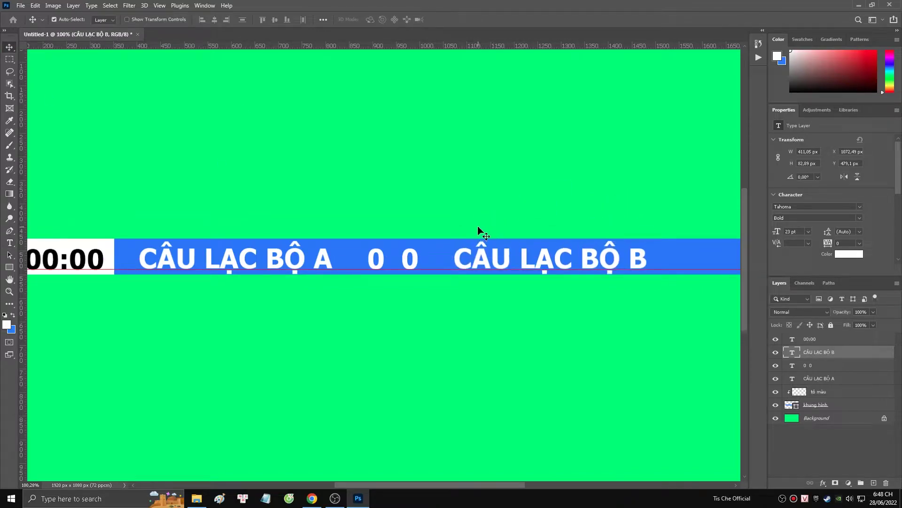
key(Right)
key(Right)
key(Right)
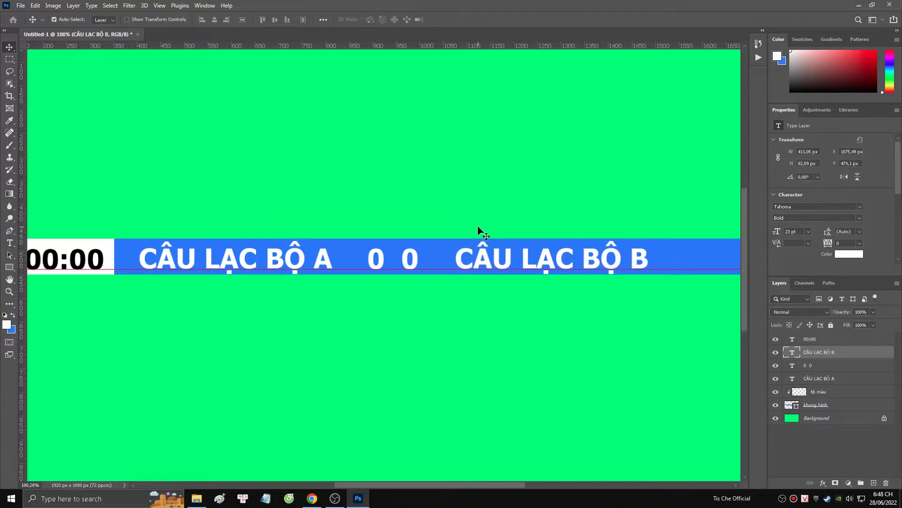
key(shift+Right)
ctrl+click(865, 365)
key(shift+Right)
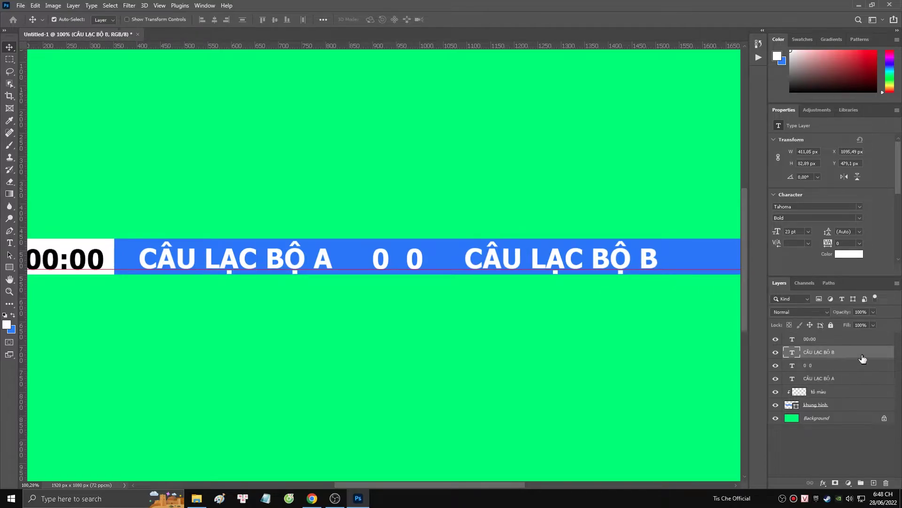
ctrl+click(863, 365)
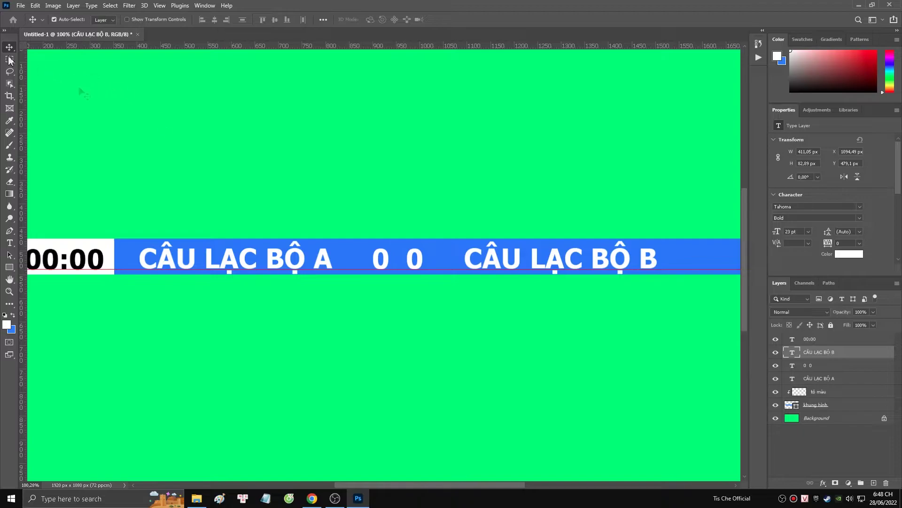
On a new layer below CÂU LẠC BỘ A, paint a white box around the 0 0 scores
click(874, 483)
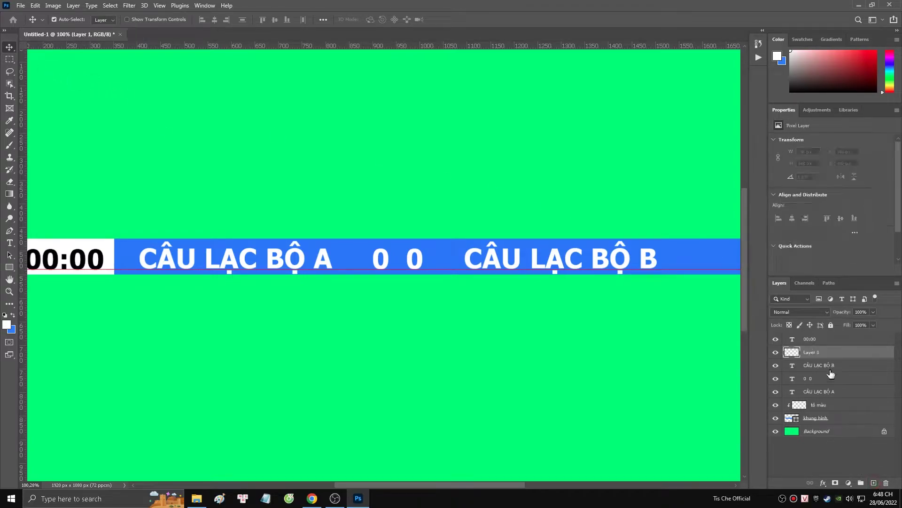
drag(828, 352, 854, 402)
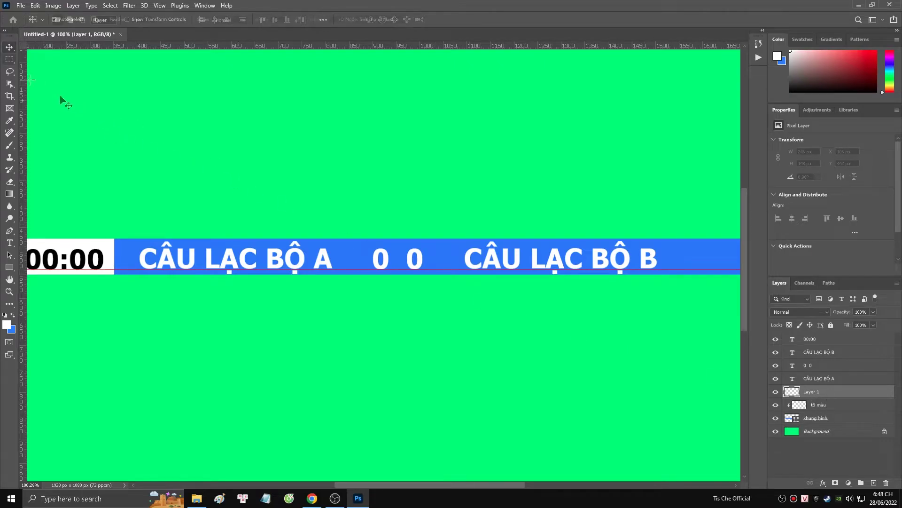
click(10, 61)
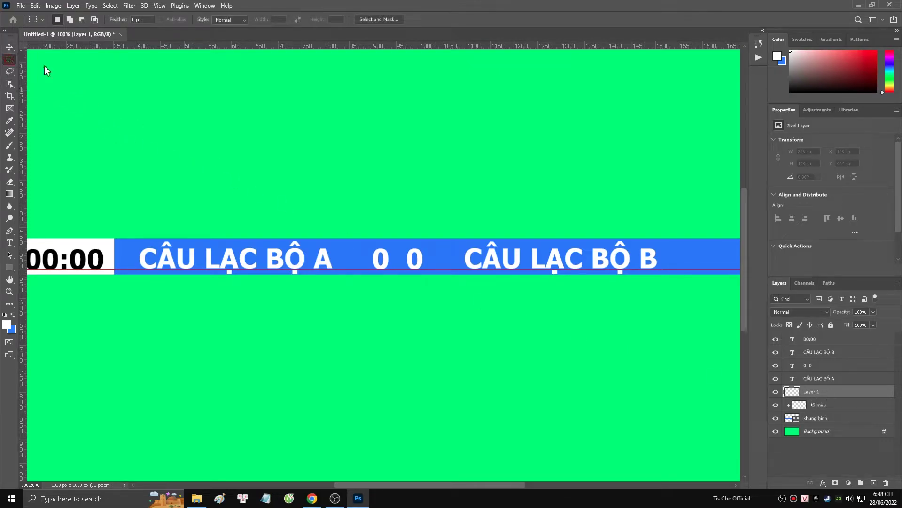
drag(358, 224, 440, 286)
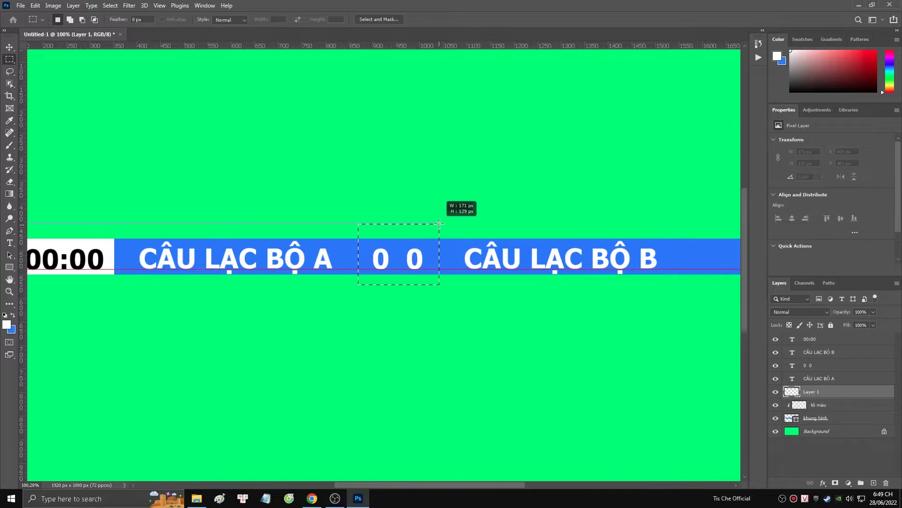
key(b)
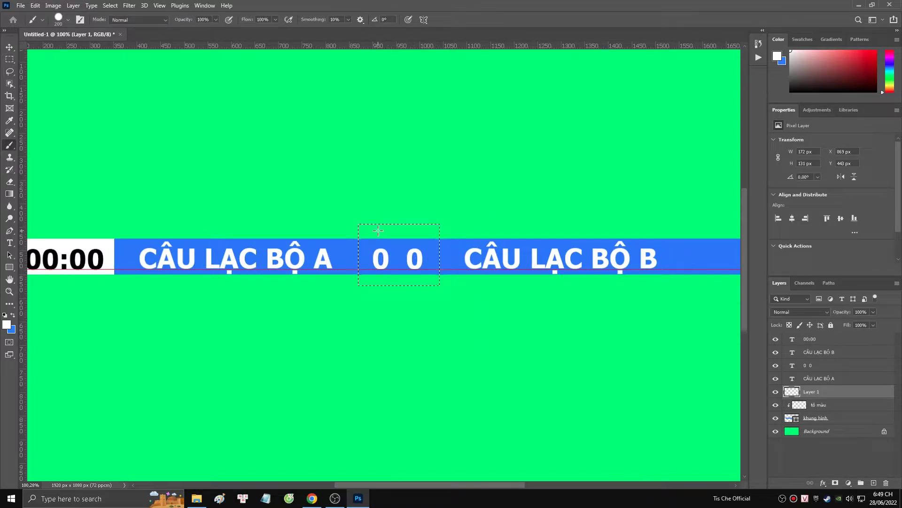
drag(378, 230, 384, 294)
key(v)
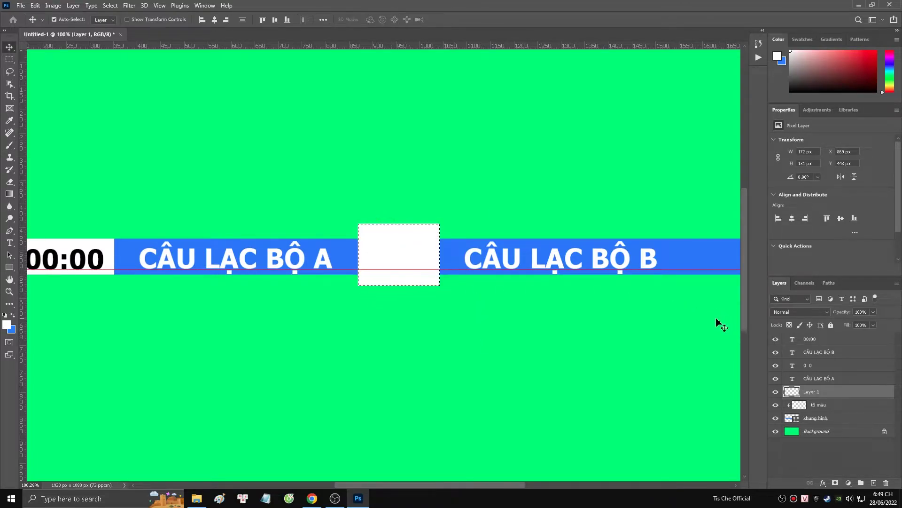
key(ctrl+d)
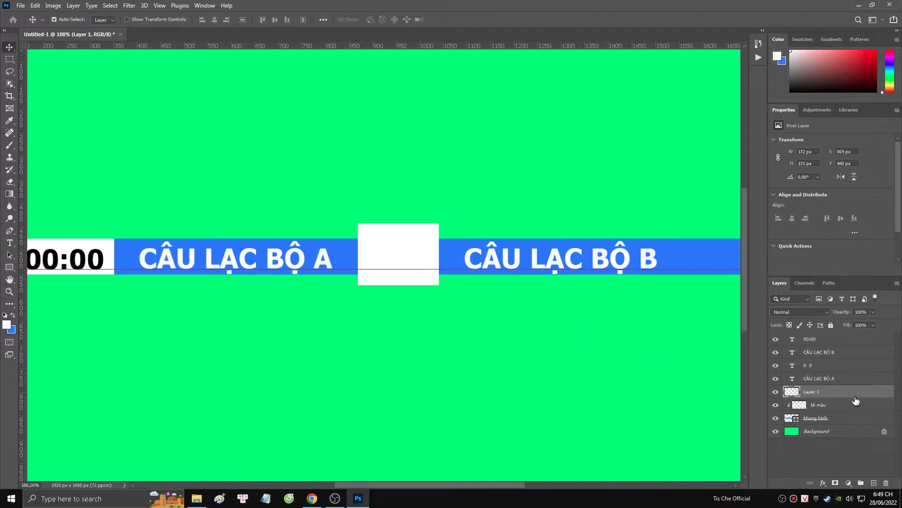
Clip the white box layer to the bar and recolour the 0 0 score text near-black
right_click(855, 398)
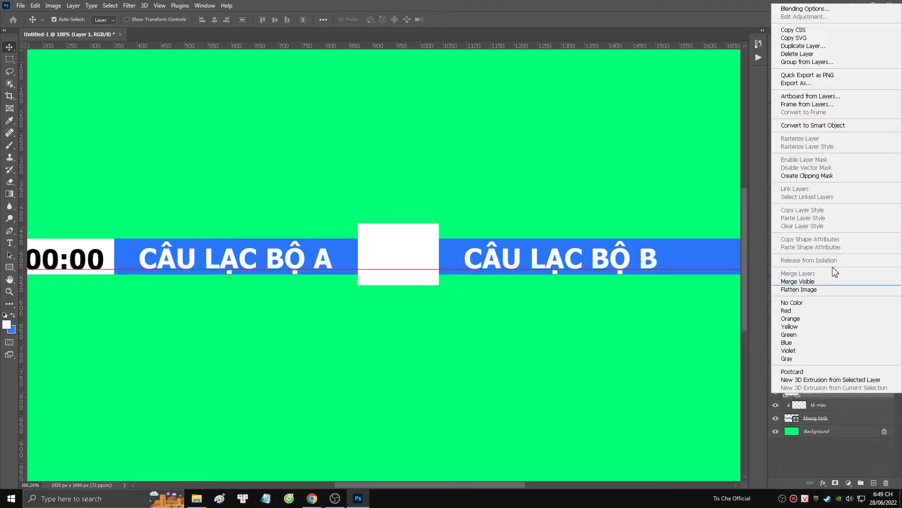
click(840, 179)
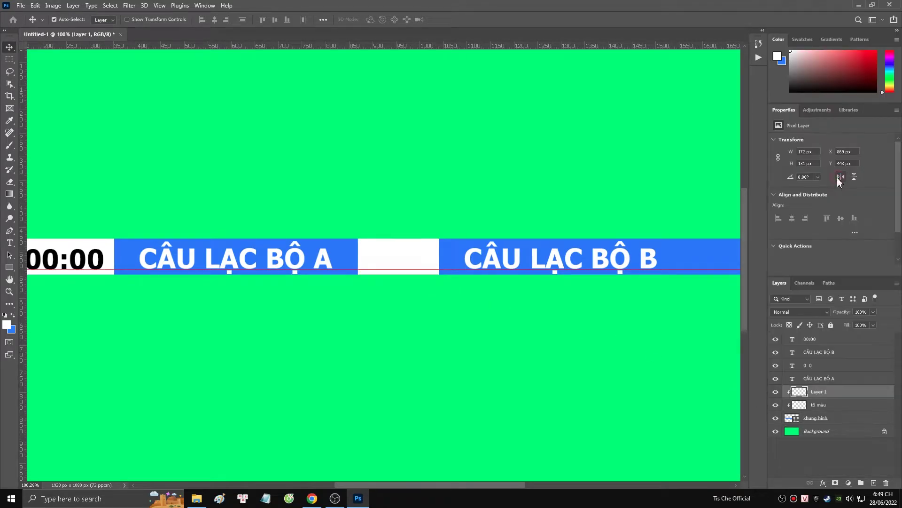
click(835, 369)
key(t)
double_click(409, 262)
click(376, 20)
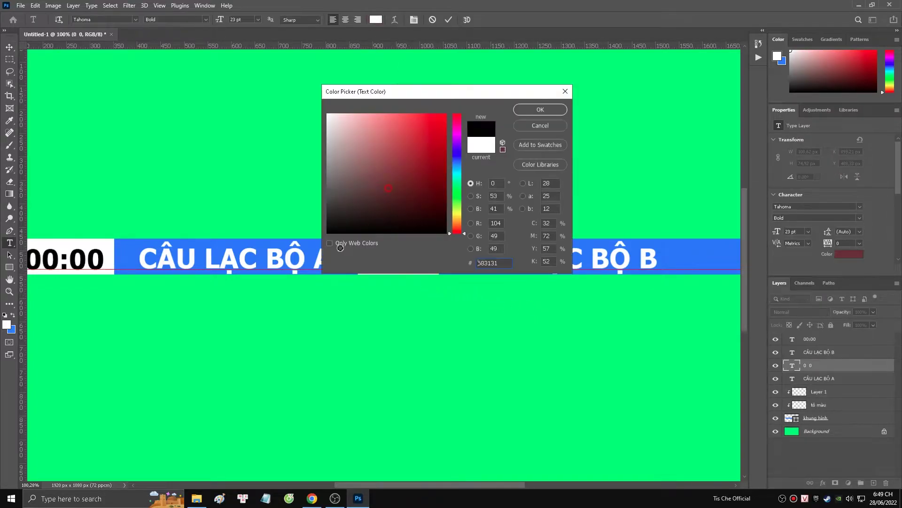
click(540, 110)
click(9, 47)
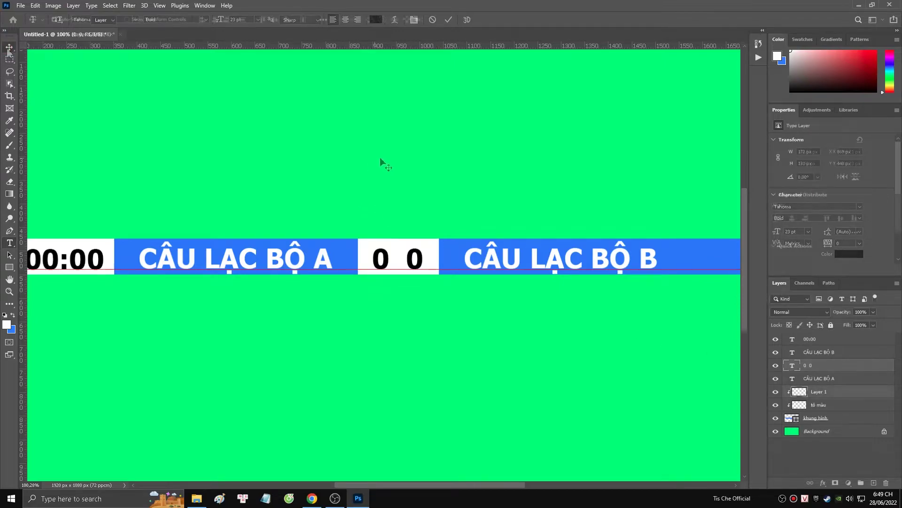
Select the white box layer and compare the scoreboard against OBS
click(451, 278)
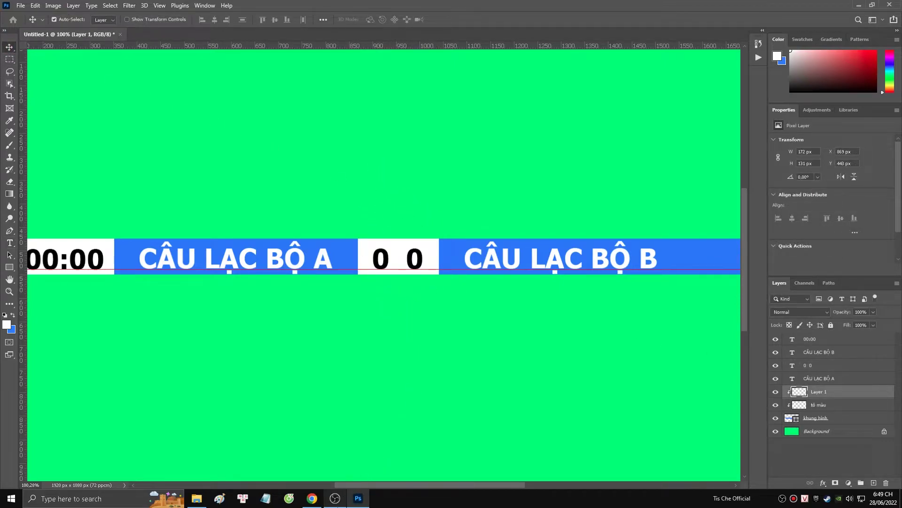
click(334, 498)
key(alt+Tab)
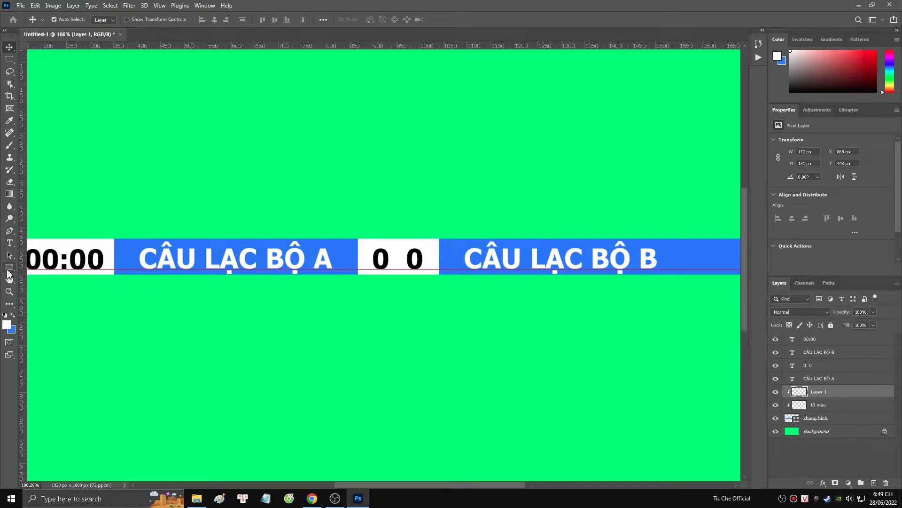
Draw a vertical line between the two score zeros with the Line Tool
click(7, 270)
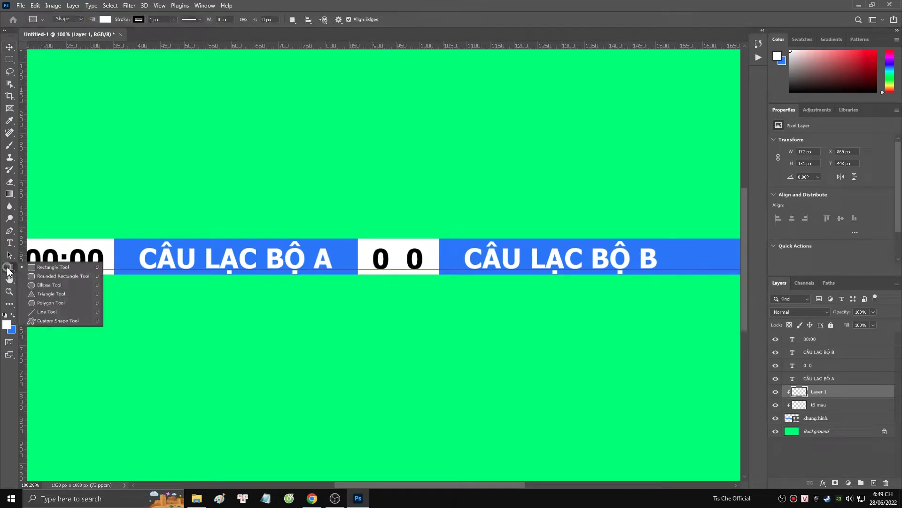
click(47, 312)
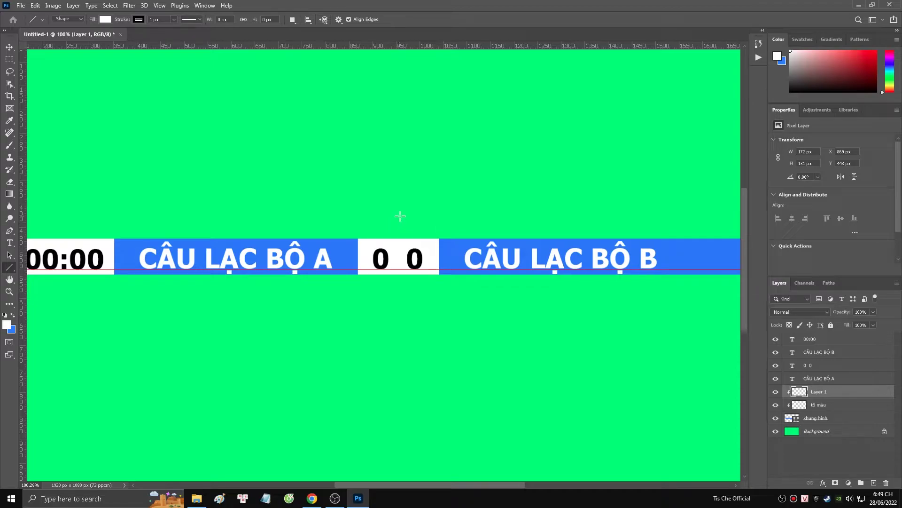
drag(400, 208, 410, 259)
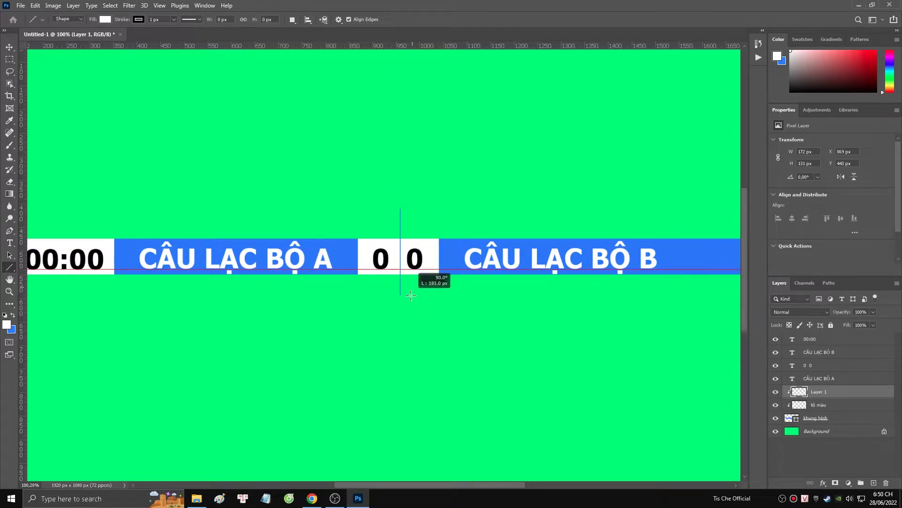
drag(410, 259, 431, 295)
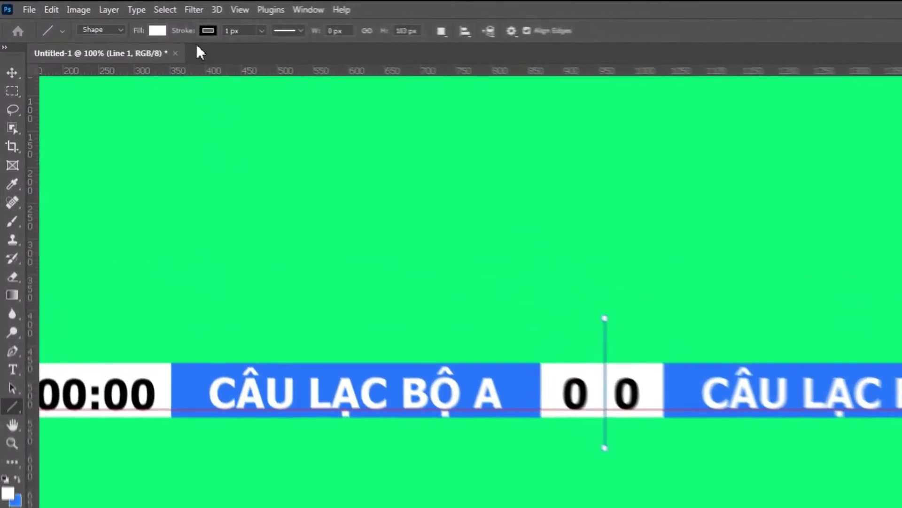
Give the divider line no stroke, a black fill and a 4 px thickness
click(139, 19)
click(136, 60)
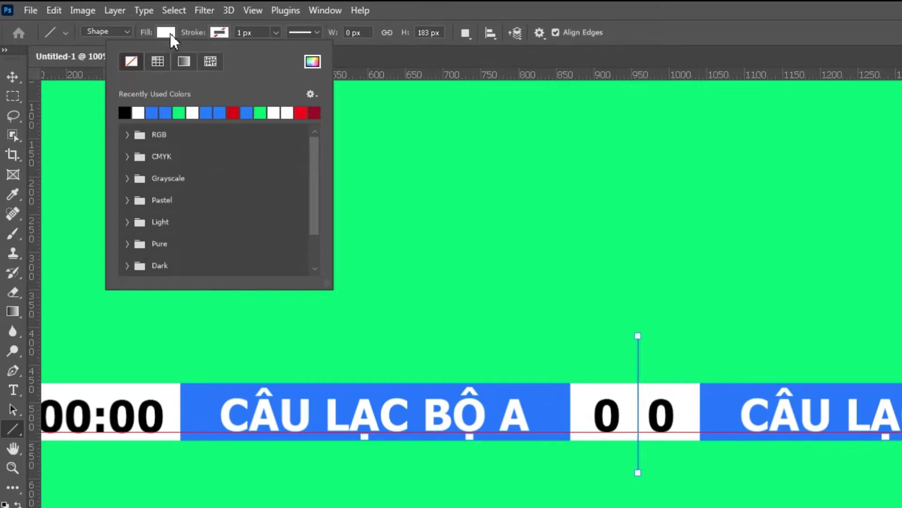
click(258, 62)
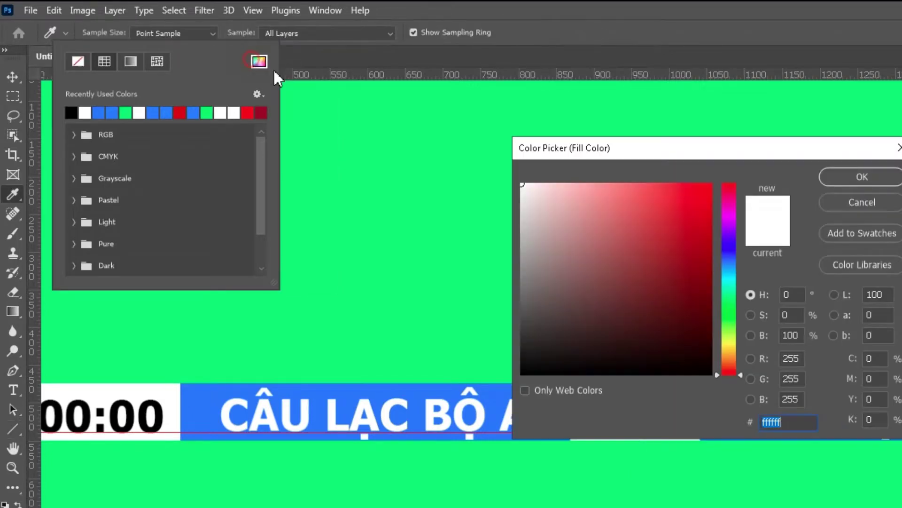
drag(546, 213, 484, 404)
click(870, 183)
click(870, 183)
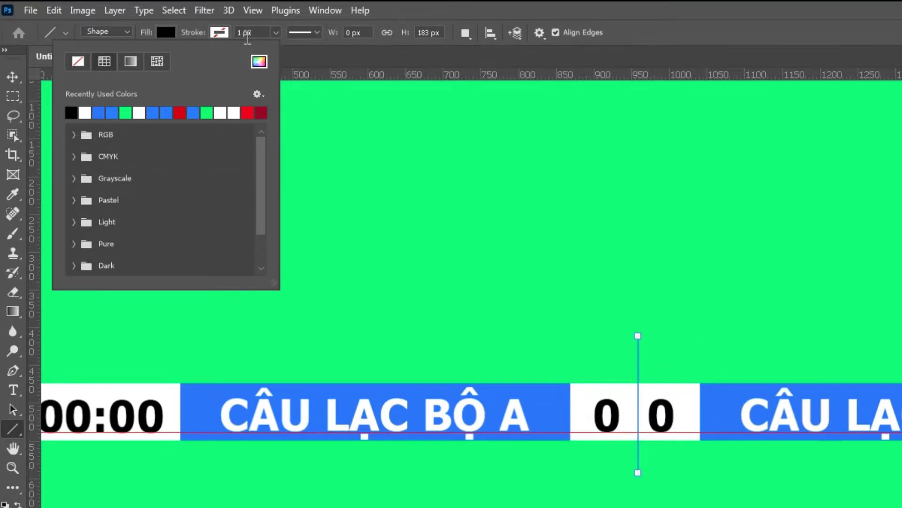
double_click(241, 33)
text(4)
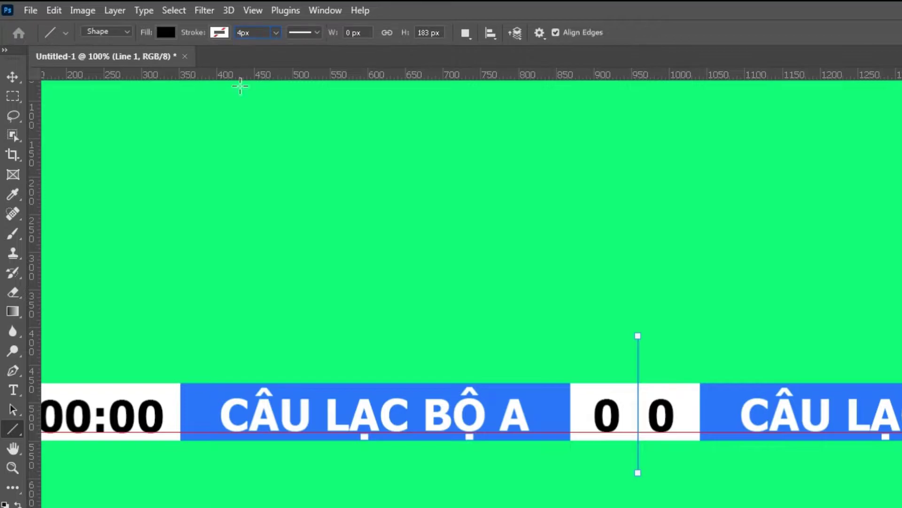
key(Return)
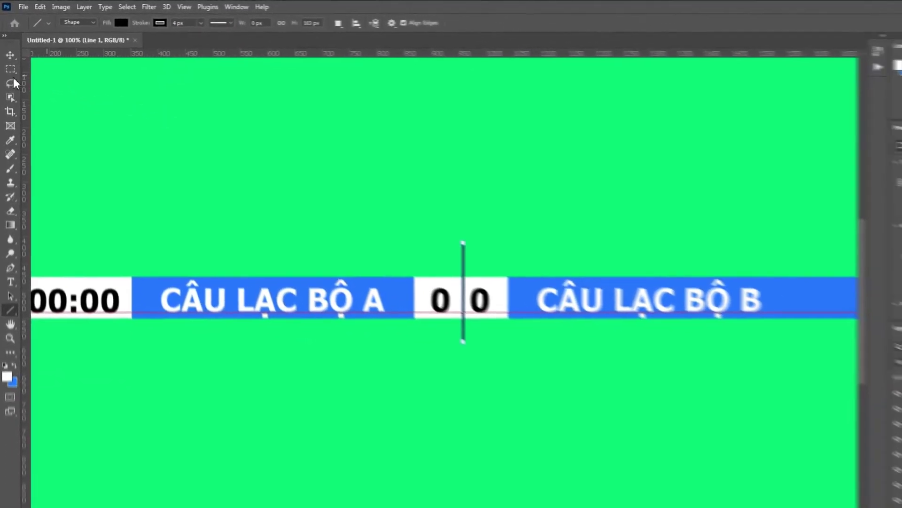
key(v)
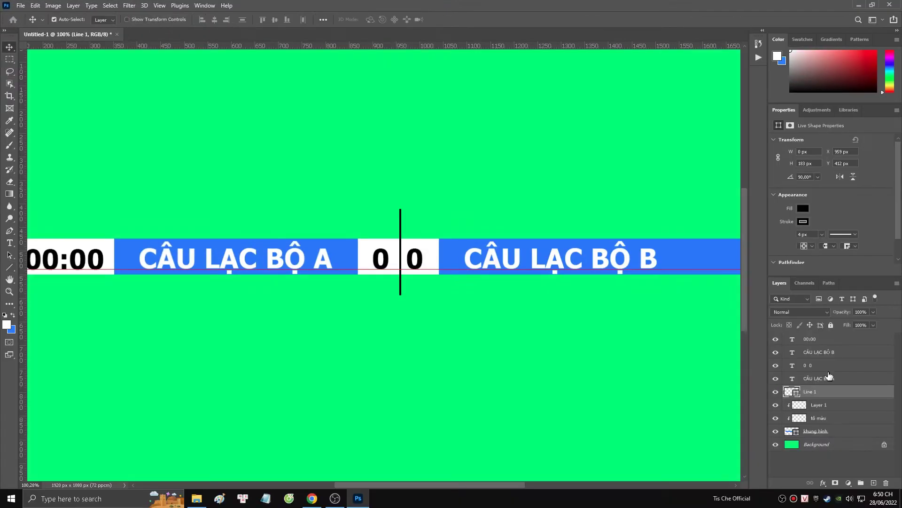
Clip the divider line layer to the bar beneath it
right_click(857, 392)
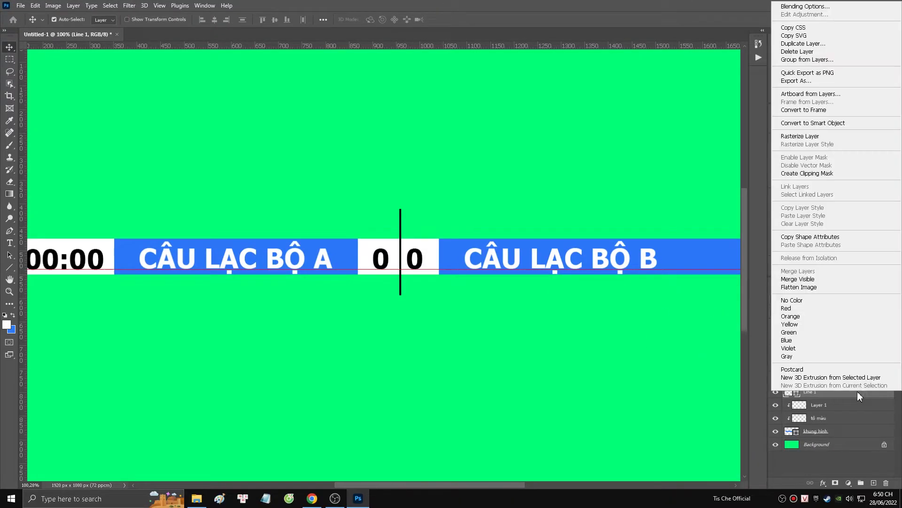
click(820, 178)
scroll(413, 234, up, 2)
scroll(412, 233, up, 2)
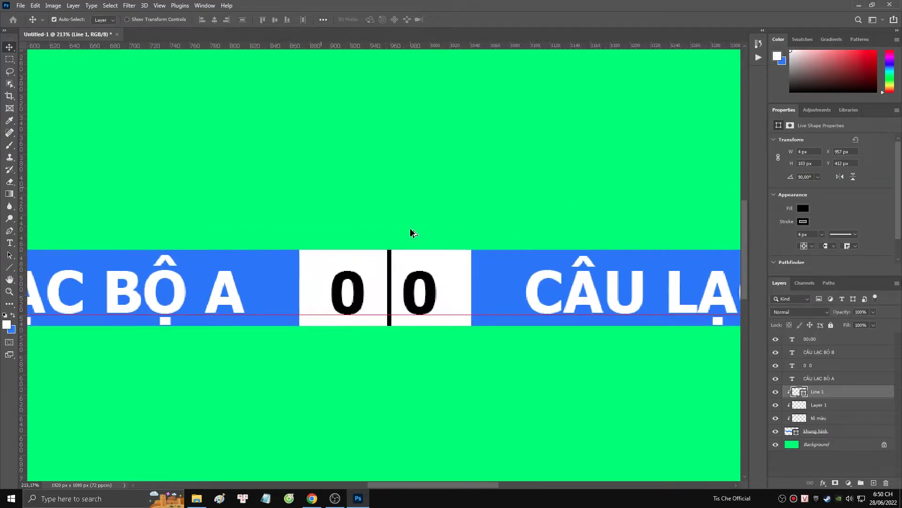
scroll(393, 325, up, 1)
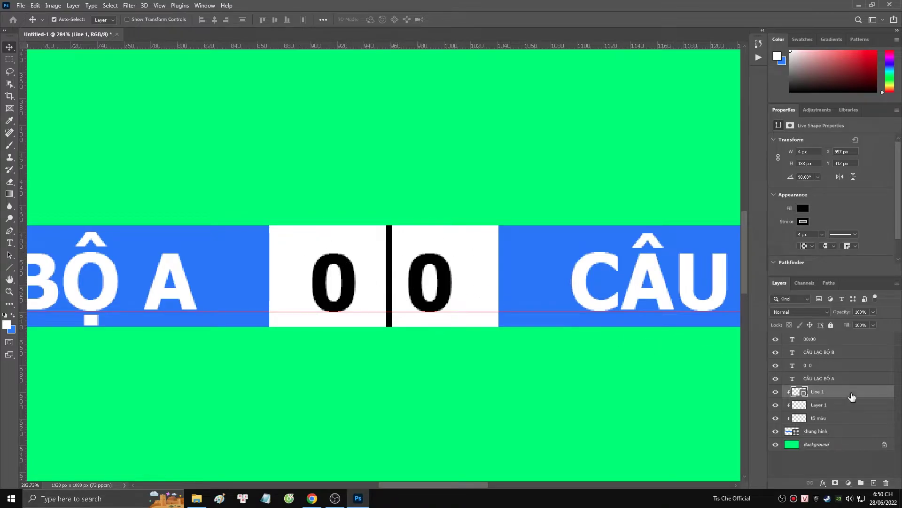
Centre the divider in the score box at X 951 px and hide the 0 0 score layer
key(Left)
key(Left)
key(Left)
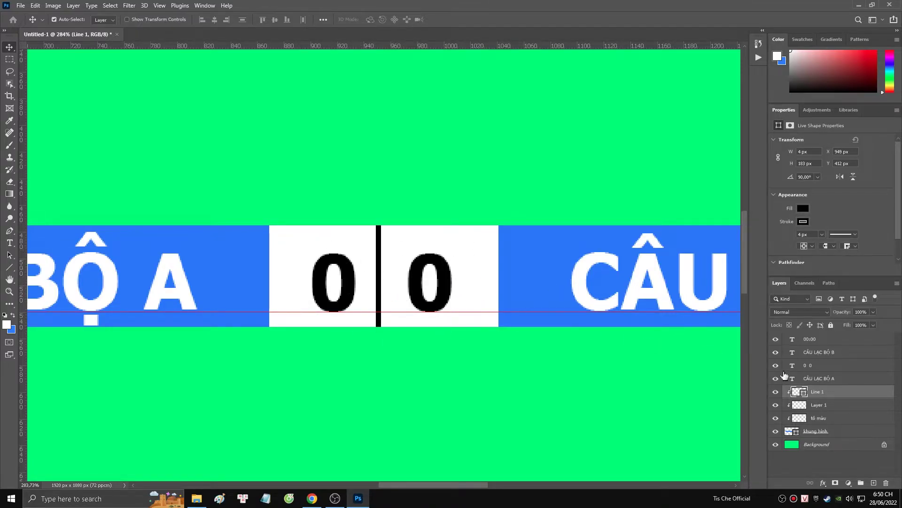
click(775, 367)
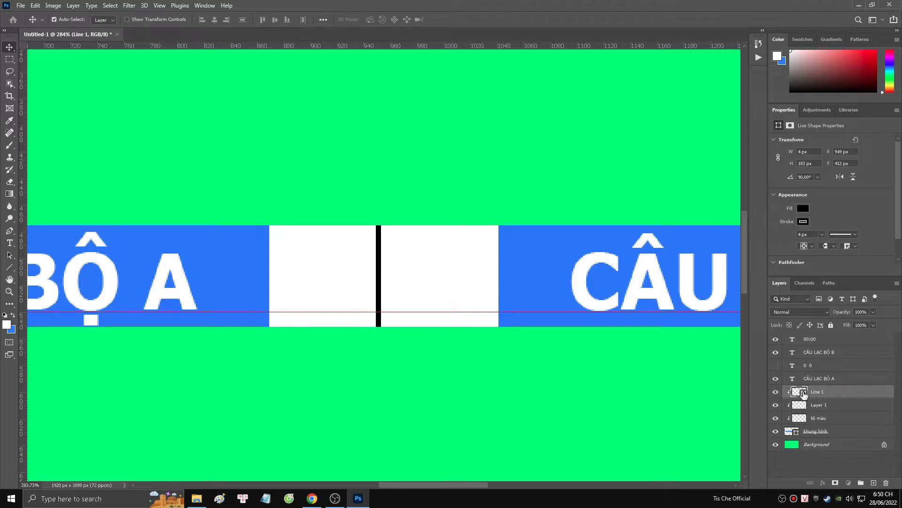
key(Right)
key(Right)
key(ctrl+0)
scroll(574, 246, up, 1)
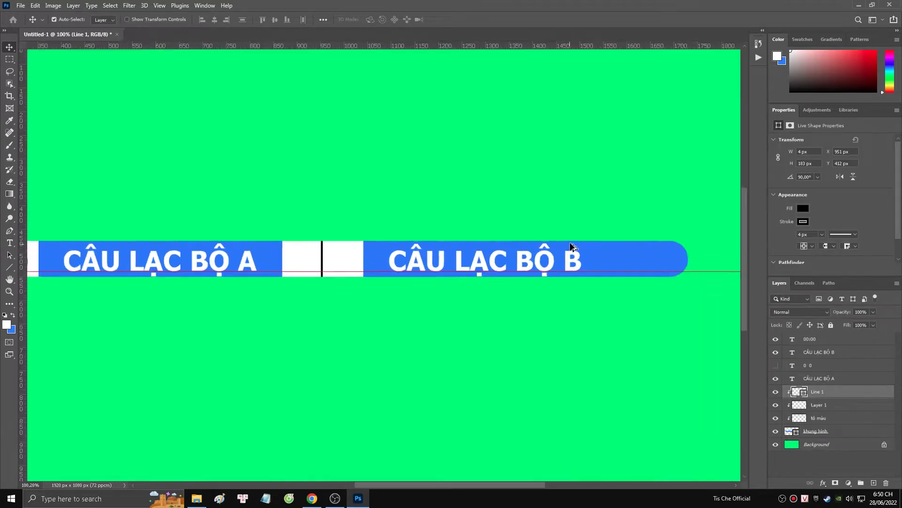
scroll(577, 244, up, 1)
scroll(579, 244, up, 1)
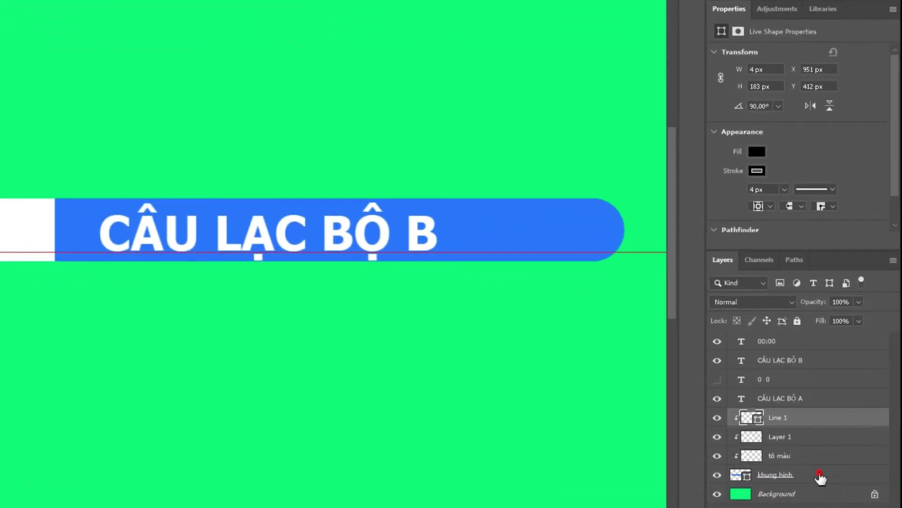
Narrow the khung hinh frame width from 1600 px to 1500, then 1450 px
click(820, 473)
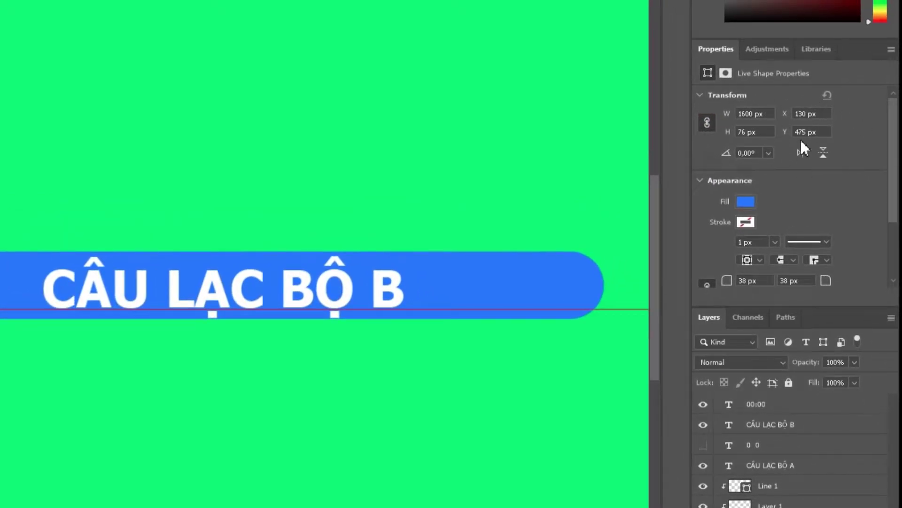
click(746, 114)
key(BackSpace)
text(5)
key(Return)
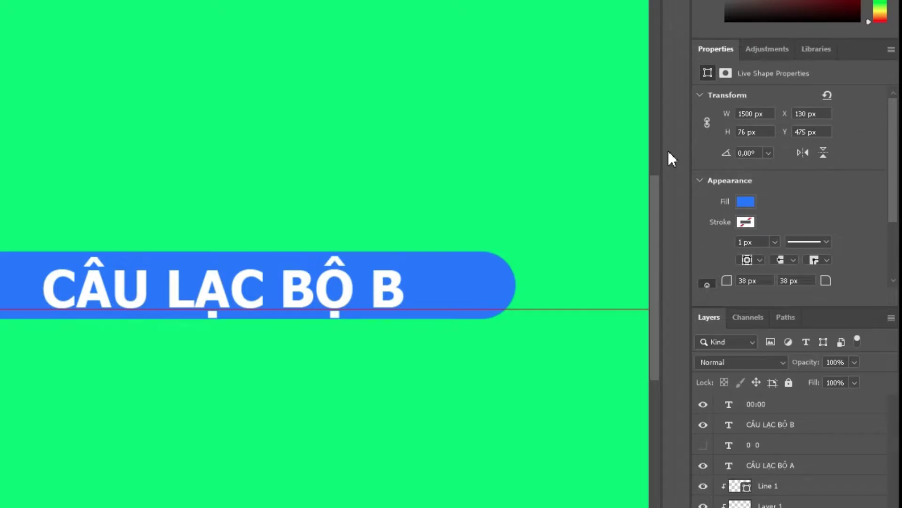
click(747, 113)
key(BackSpace)
key(BackSpace)
key(BackSpace)
text(450)
key(Return)
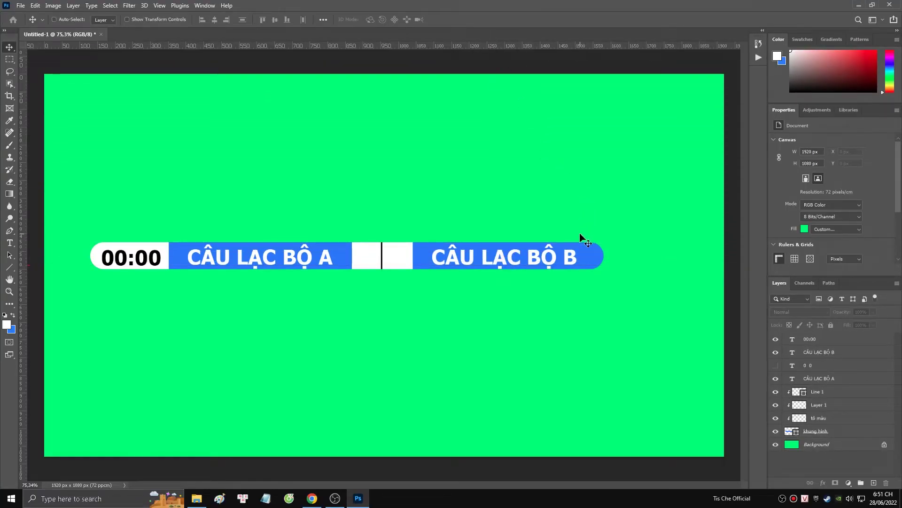
Select the divider line layer and compare the layout with OBS
scroll(376, 240, up, 5)
click(832, 393)
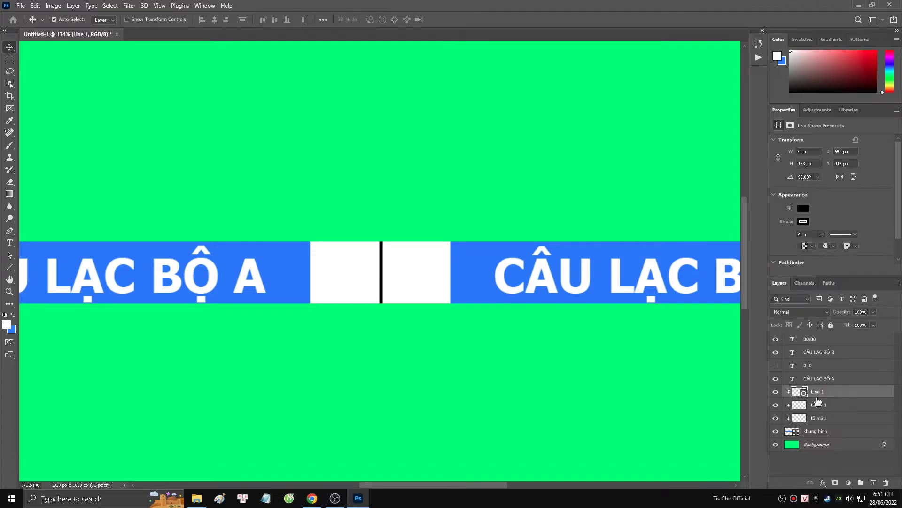
scroll(423, 291, down, 4)
click(335, 500)
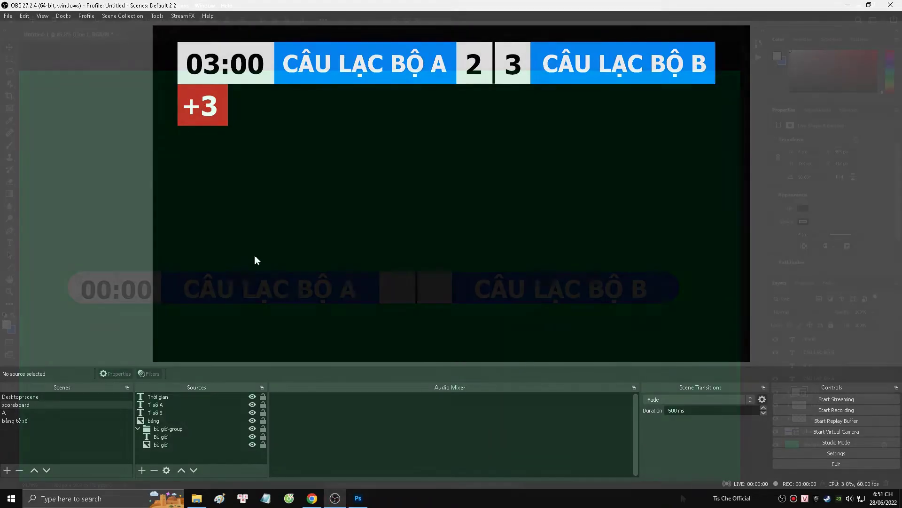
click(834, 470)
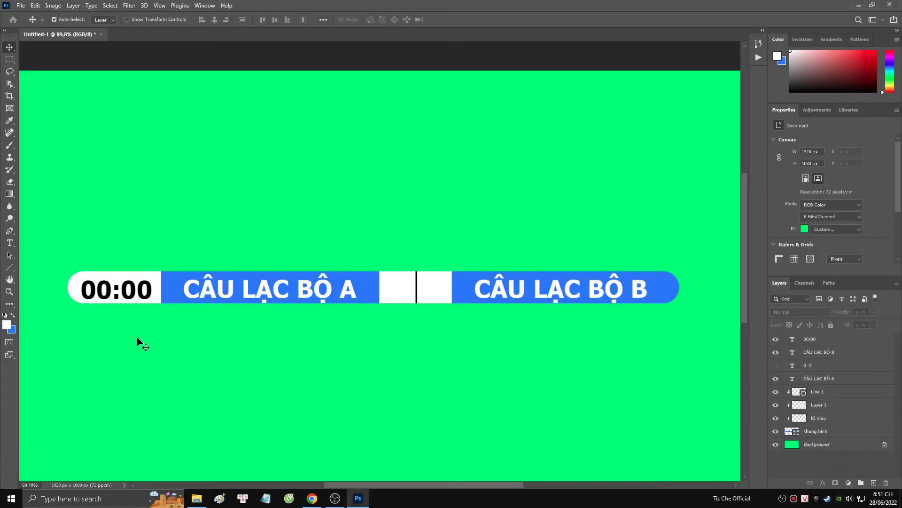
Draw a small square just below the 00:00 timer with the Rectangle Tool
scroll(137, 342, up, 2)
drag(411, 485, 369, 489)
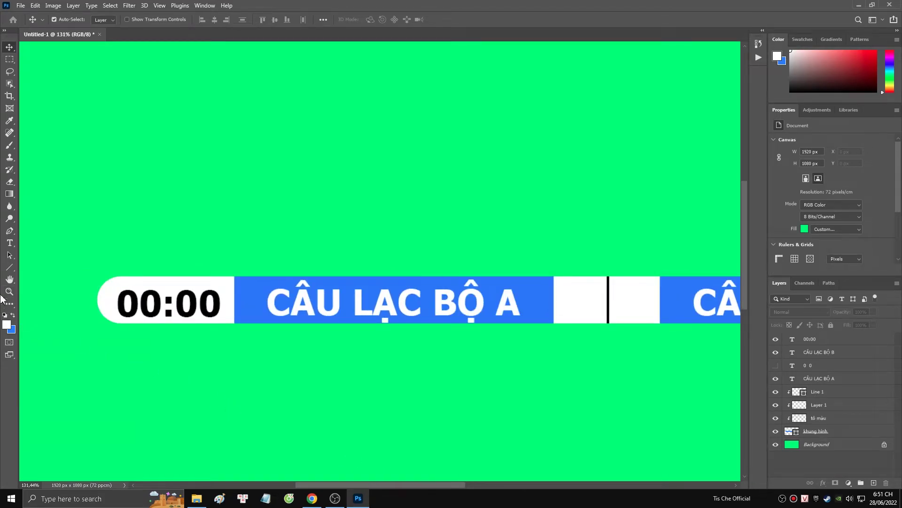
click(10, 270)
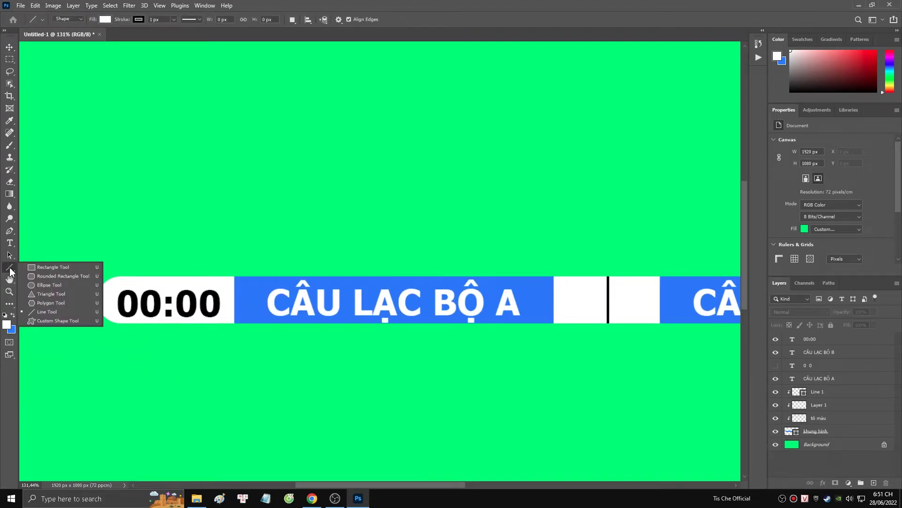
click(51, 267)
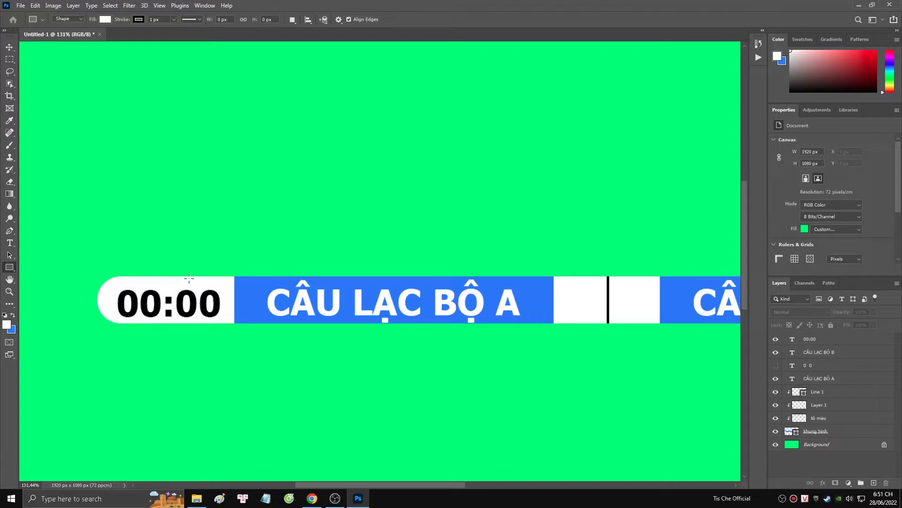
mouse_move(181, 276)
mouse_down()
mouse_move(224, 319)
mouse_move(212, 363)
mouse_up()
key(v)
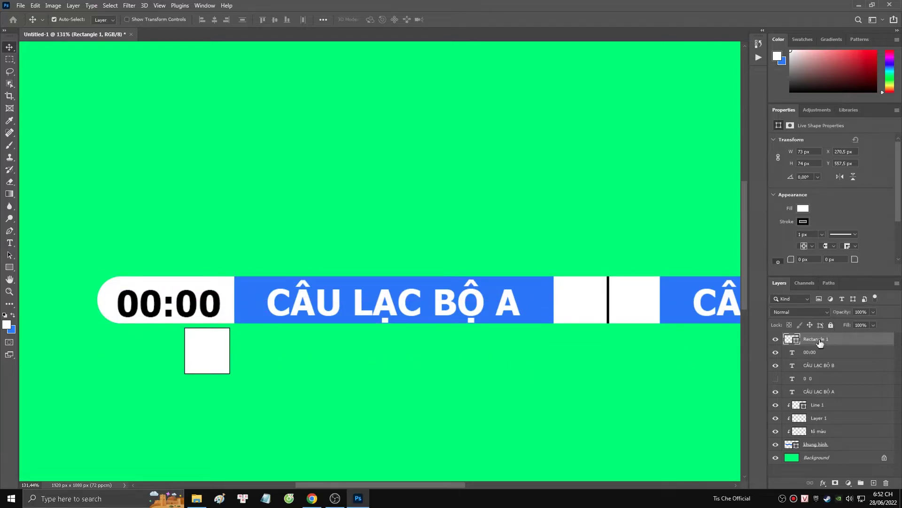
Rename the new rectangle layer 'bù giờ'
double_click(820, 338)
text(BU)
key(Return)
Remove the square's outline and fill it deep red #c90000
key(u)
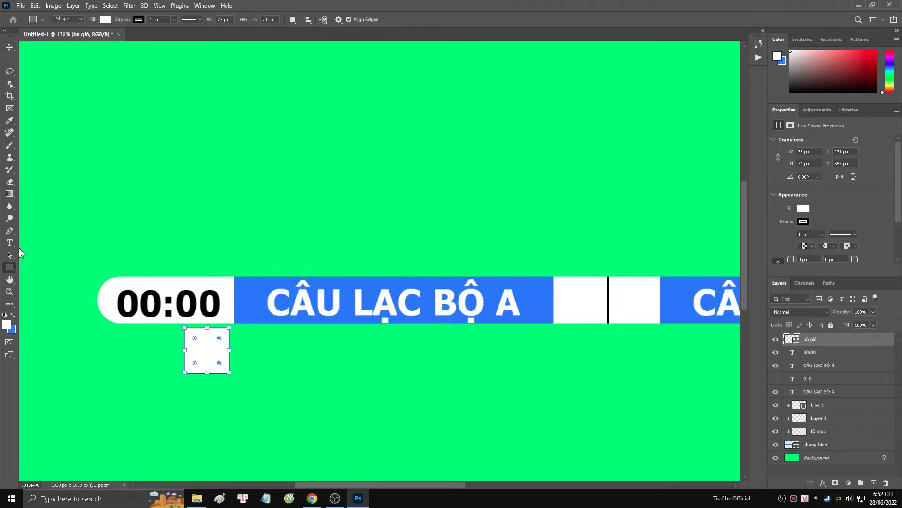
right_click(12, 272)
click(11, 273)
click(141, 19)
click(83, 39)
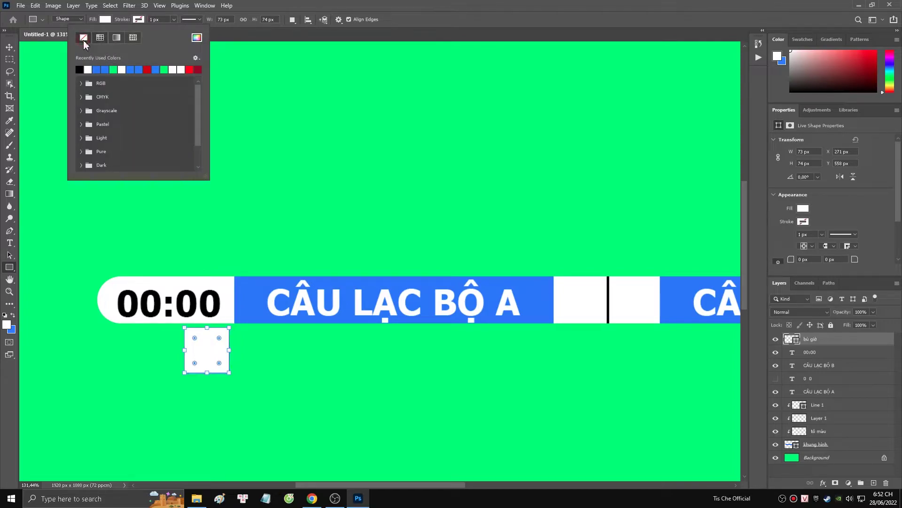
click(106, 19)
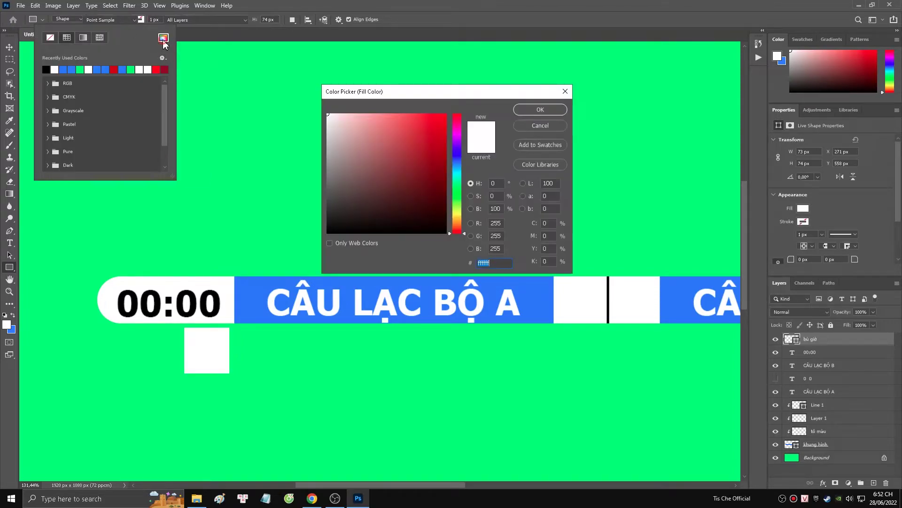
click(163, 38)
drag(436, 132, 446, 140)
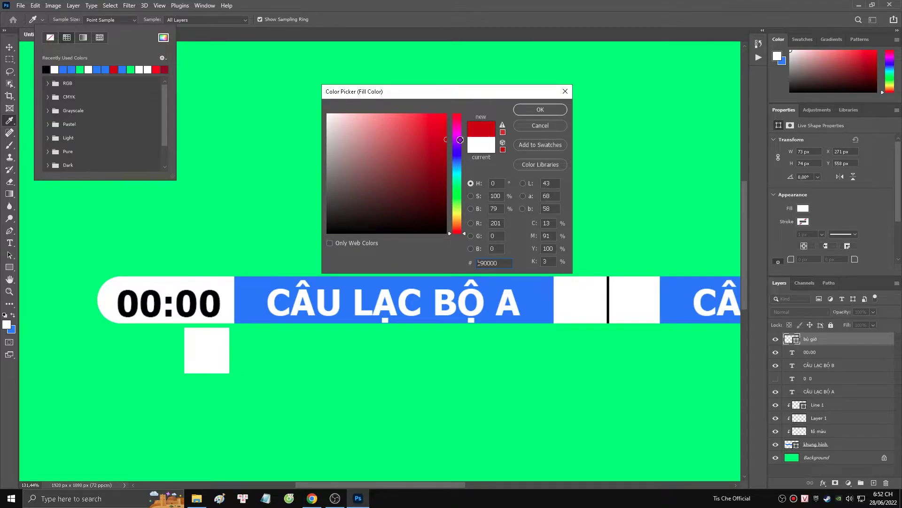
click(556, 109)
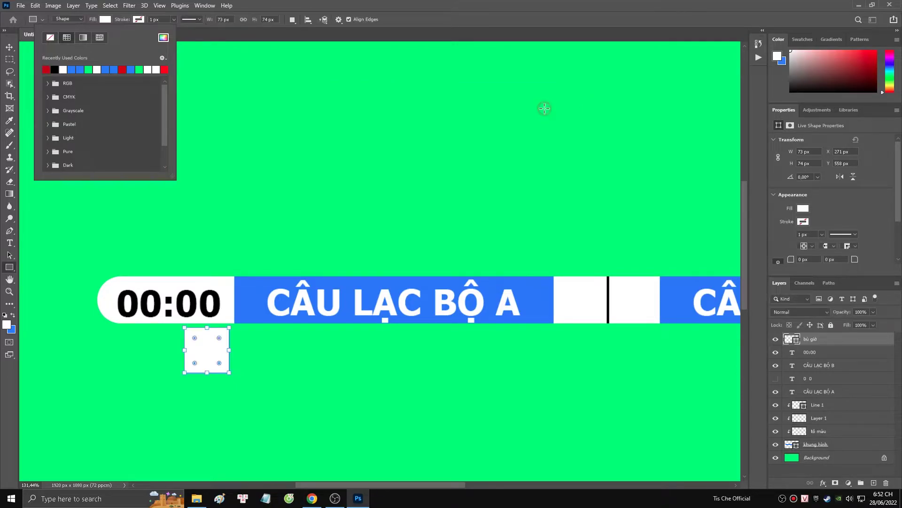
click(846, 343)
Round the badge's bottom corners by setting their radii in Properties
scroll(865, 211, down, 2)
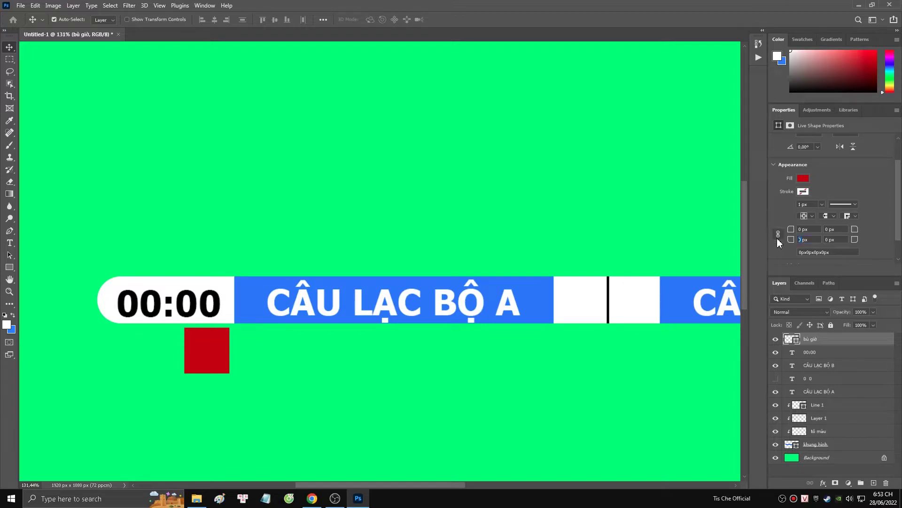
text(20)
key(Tab)
text(20)
key(Return)
Nudge the red bù giờ badge left and up so it tucks under the timer
scroll(801, 241, up, 2)
click(838, 345)
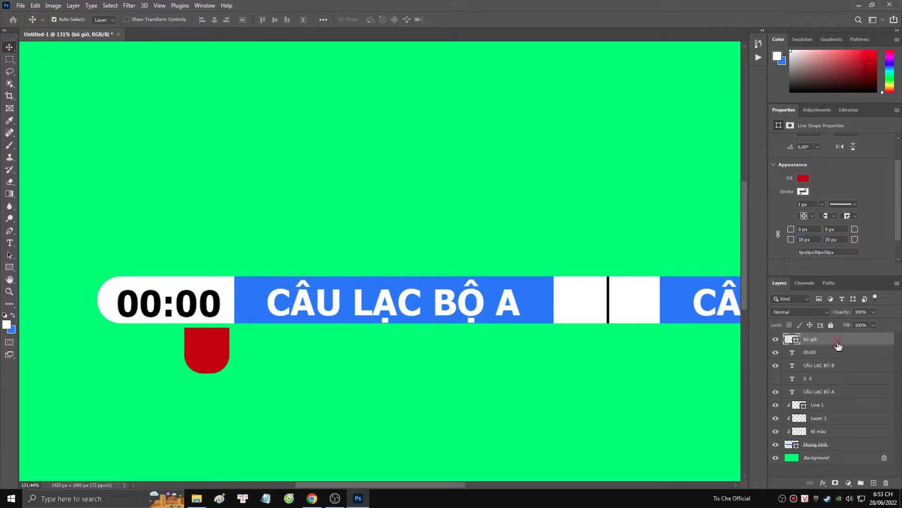
key(shift+Left)
key(shift+Left)
key(shift+Left)
key(shift+Left)
key(shift+Left)
key(shift+Left)
key(Up)
key(Up)
key(Up)
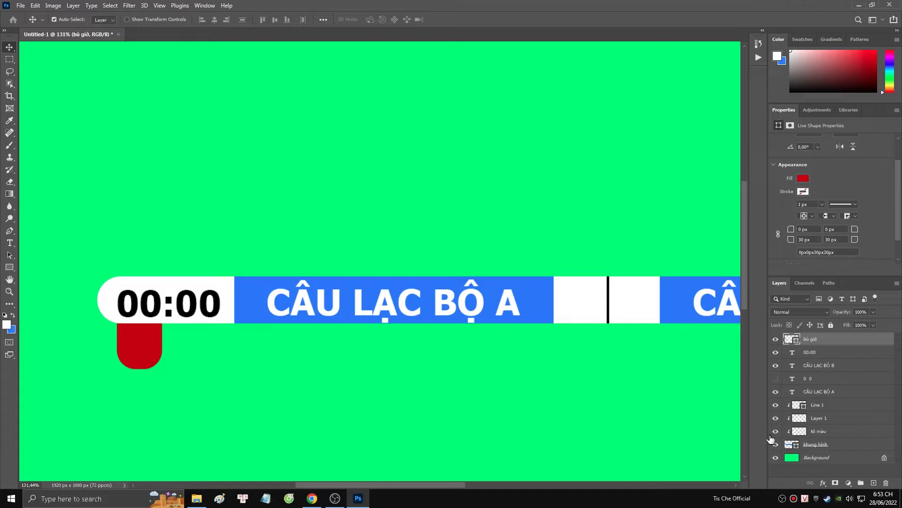
click(828, 464)
Type a white 15 pt '+' on the red badge and zoom out to view the scoreboard
key(t)
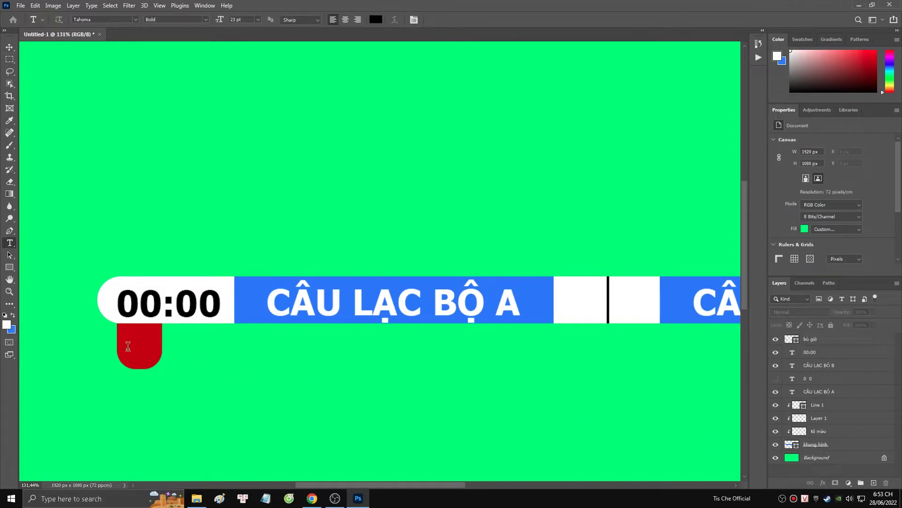
click(128, 348)
text(+)
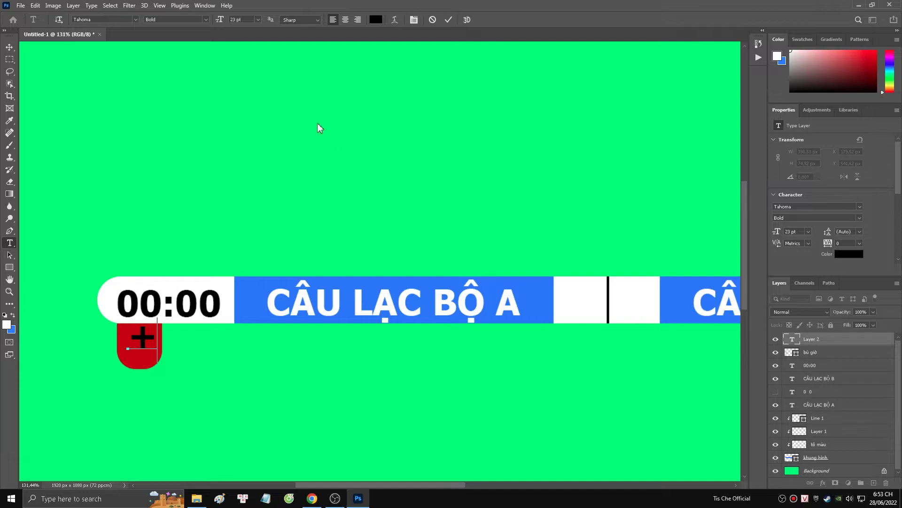
click(376, 19)
click(359, 141)
click(328, 114)
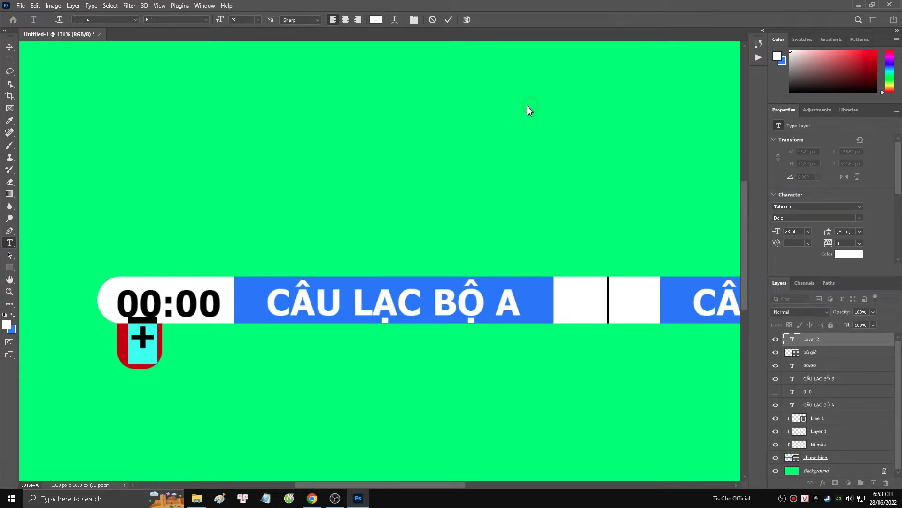
click(528, 106)
click(236, 19)
key(Return)
key(ctrl+Return)
key(v)
key(ctrl+0)
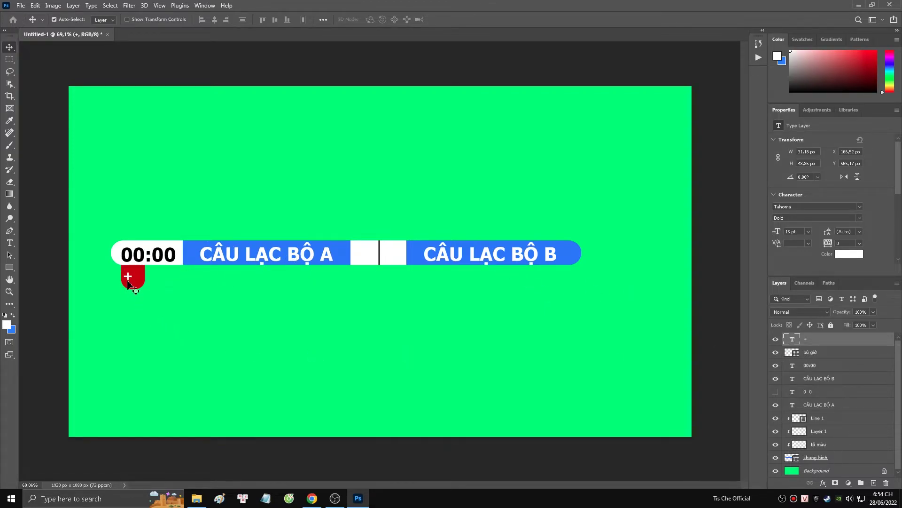
Hide the +, bù giờ, 00:00 and Background layers, then save as 'bảng tỷ số.psd'
drag(776, 338, 775, 365)
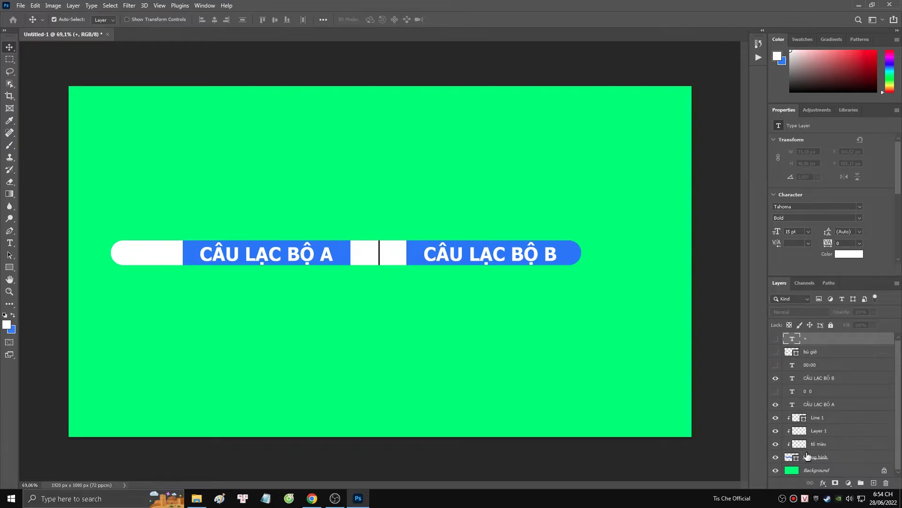
click(776, 470)
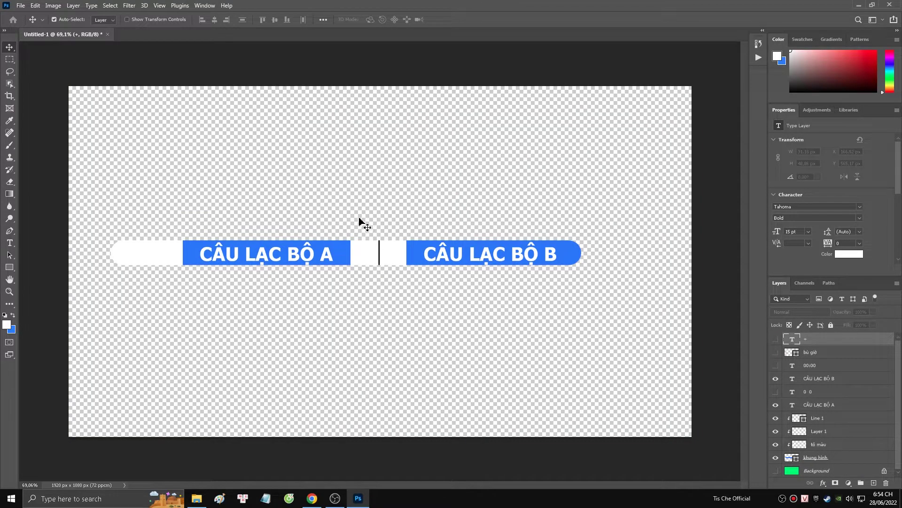
key(ctrl+s)
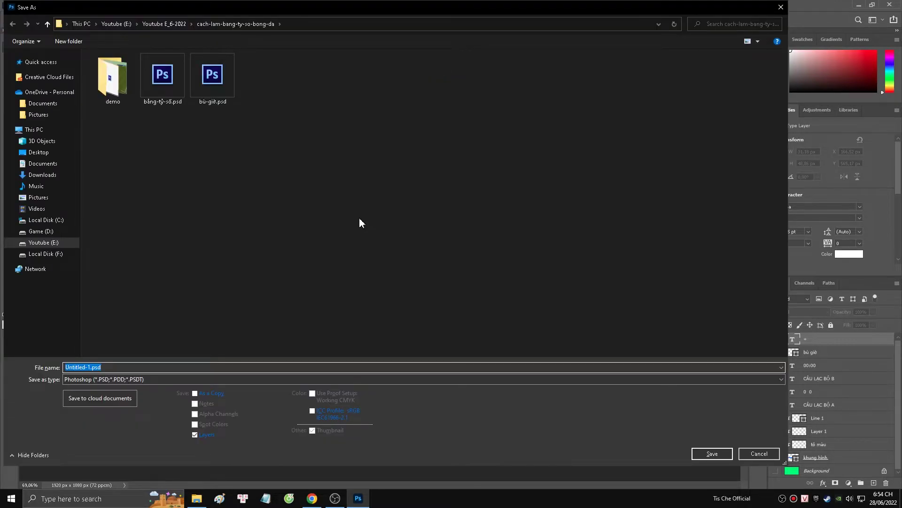
click(220, 223)
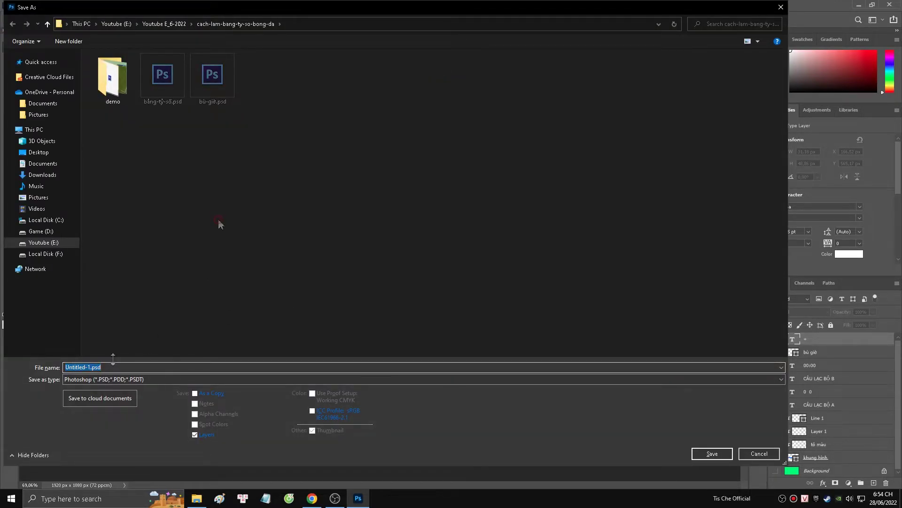
text(ban)
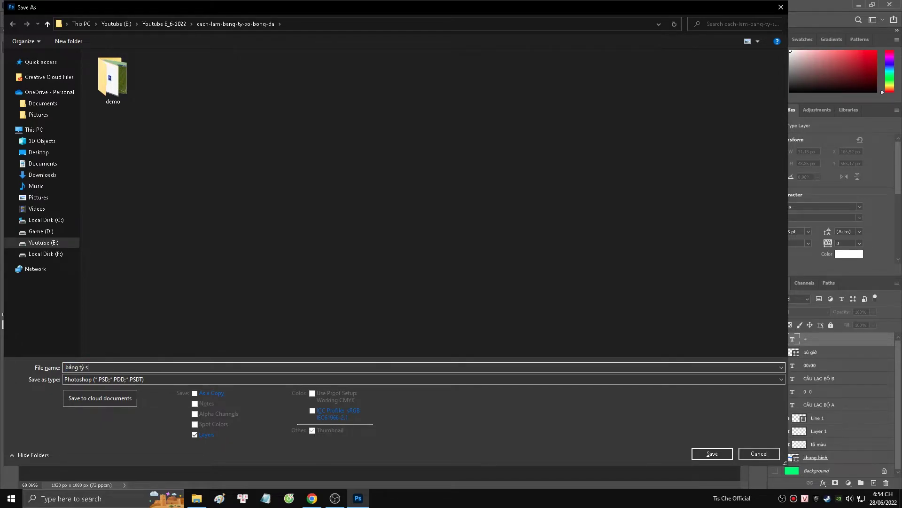
key(Return)
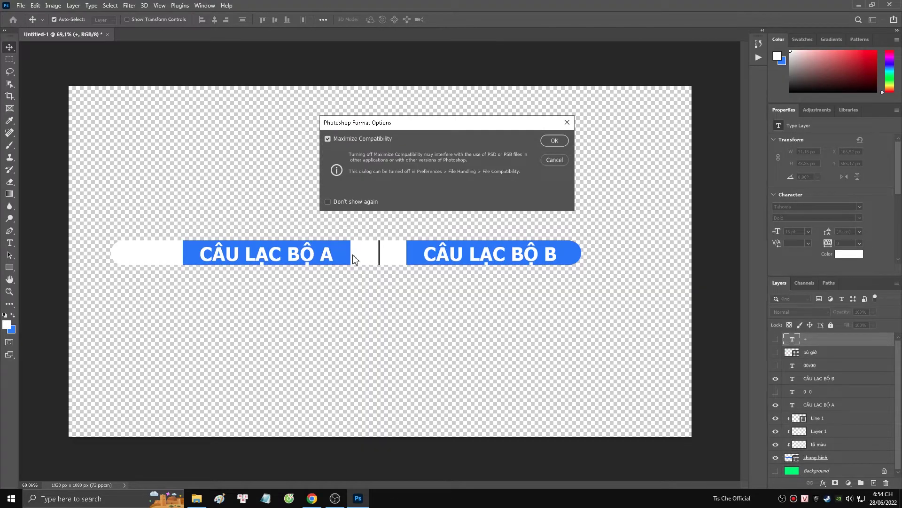
key(Return)
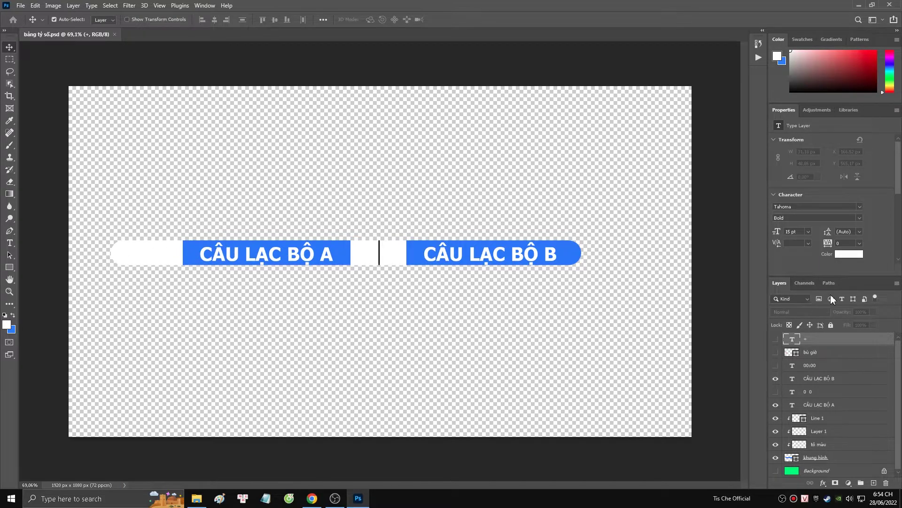
Hide all the scoreboard bar layers and show only the plus sign and red badge layers
drag(776, 379, 776, 458)
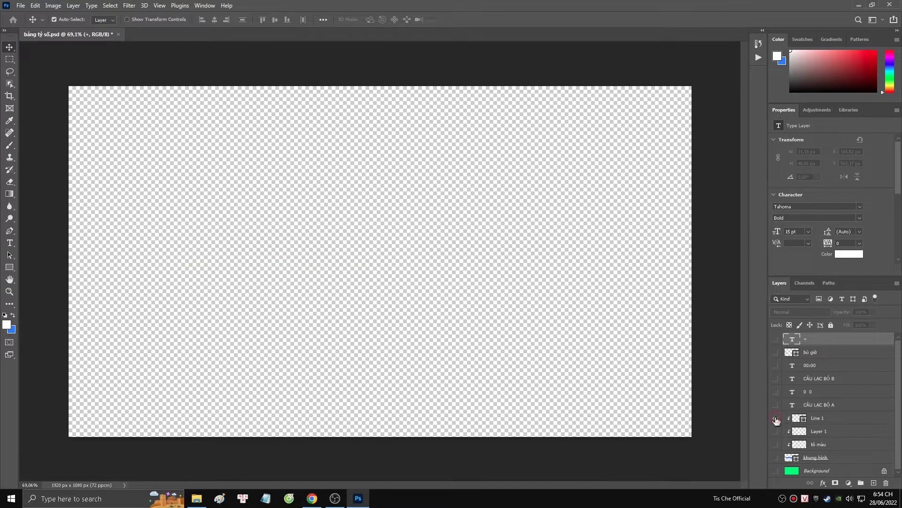
drag(775, 352, 775, 339)
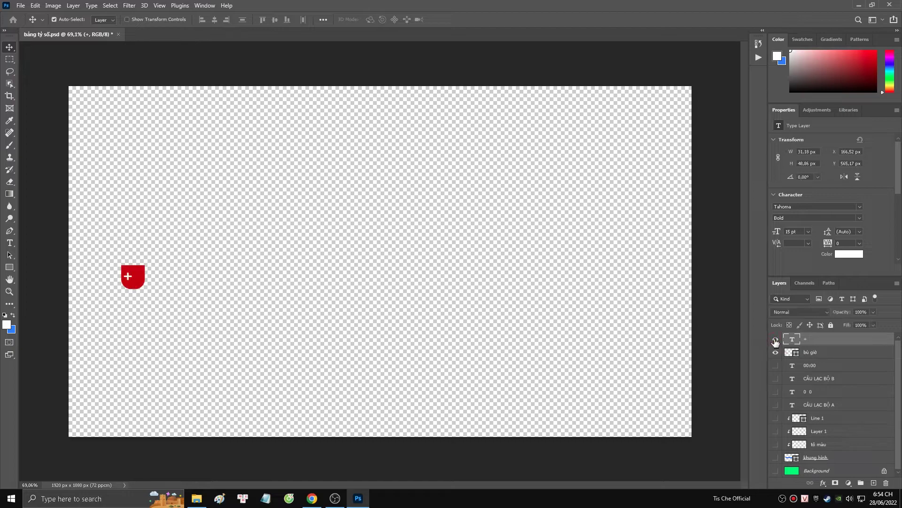
scroll(113, 288, up, 2)
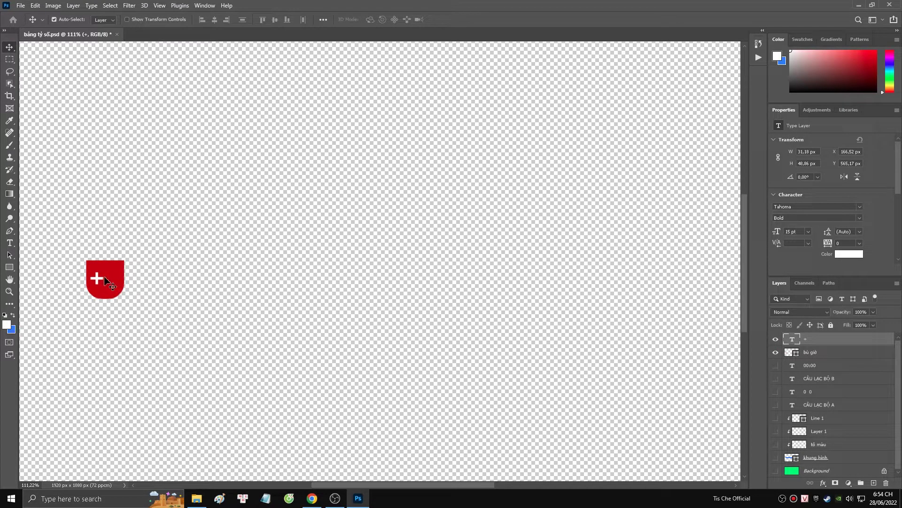
scroll(201, 285, down, 2)
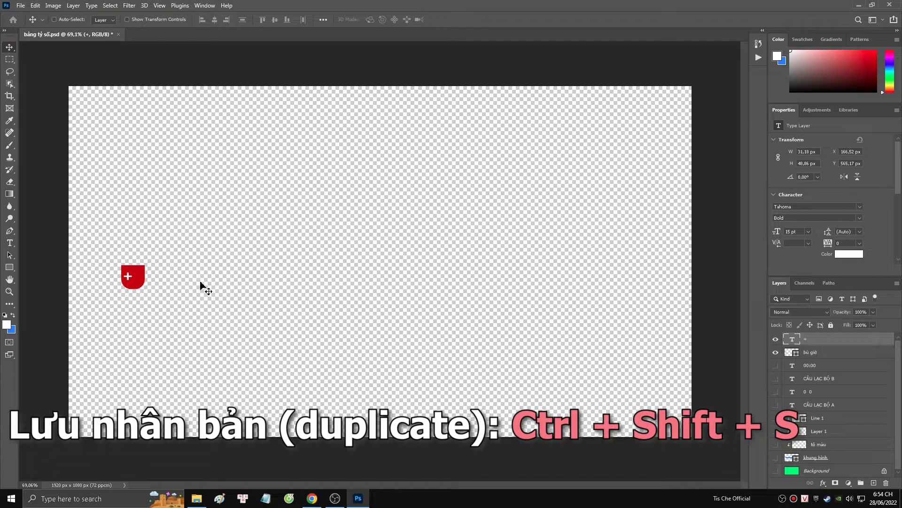
Save the badge as a separate file named bù giờ.psd, accepting the compatibility options
key(ctrl+shift+s)
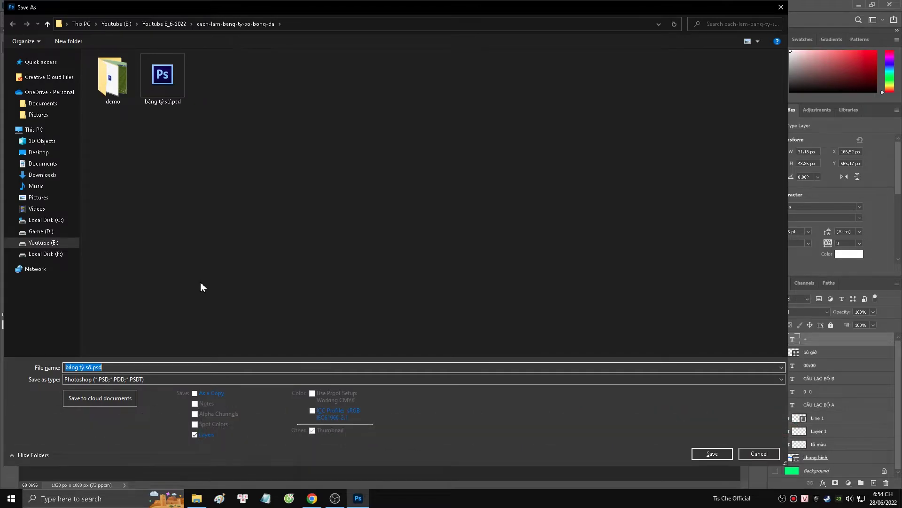
text(bù giờ)
click(704, 452)
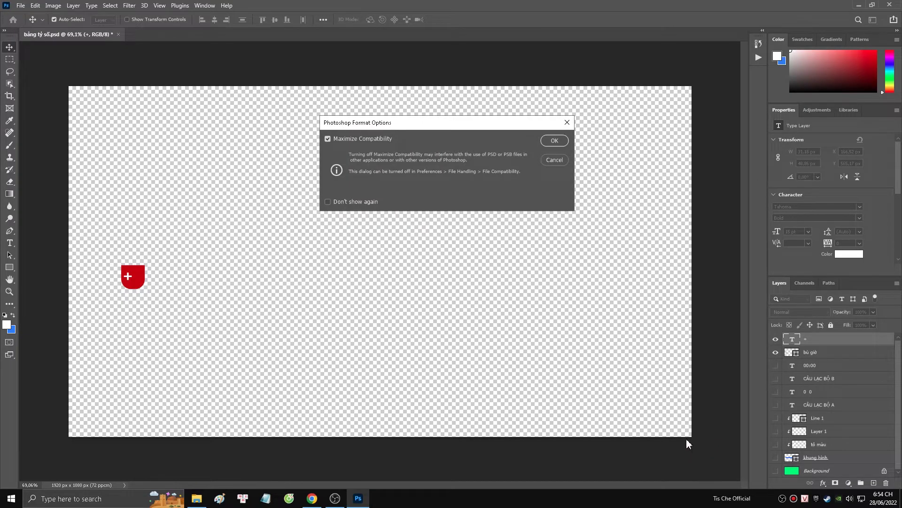
key(Return)
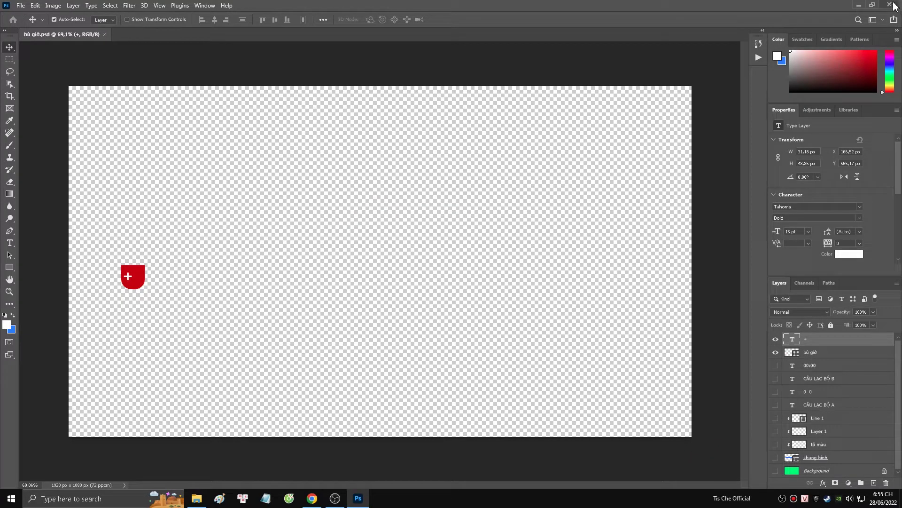
Close Photoshop and select the bảng tỷ số scene in OBS Studio
click(893, 5)
click(335, 498)
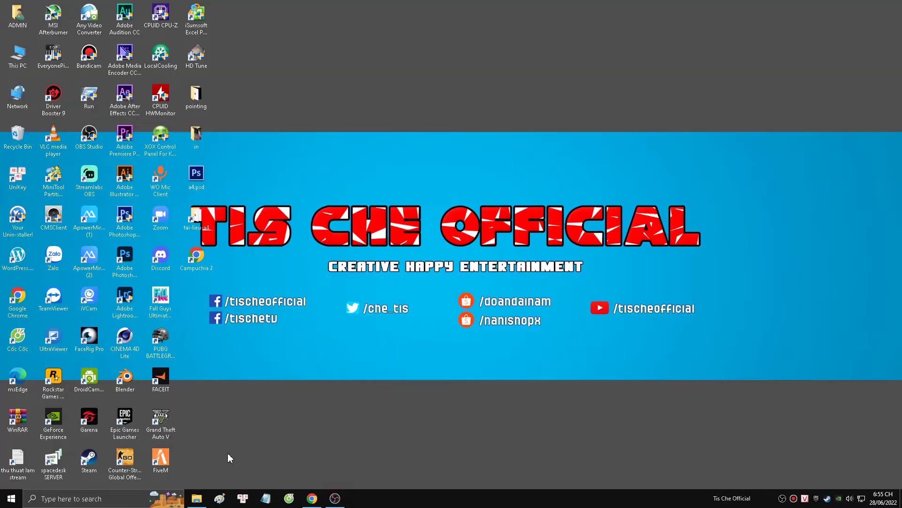
click(335, 498)
click(41, 422)
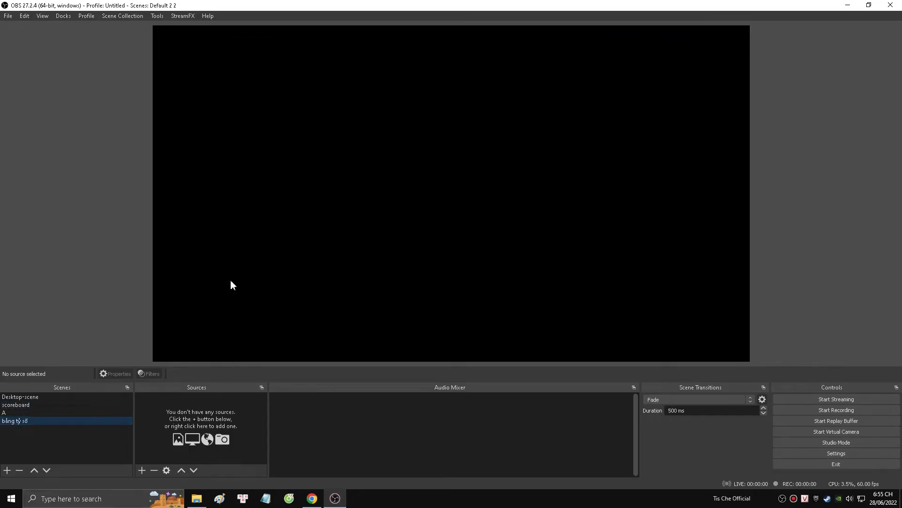
Add an image source named cái bảng that loads bảng tỷ số.psd
right_click(226, 419)
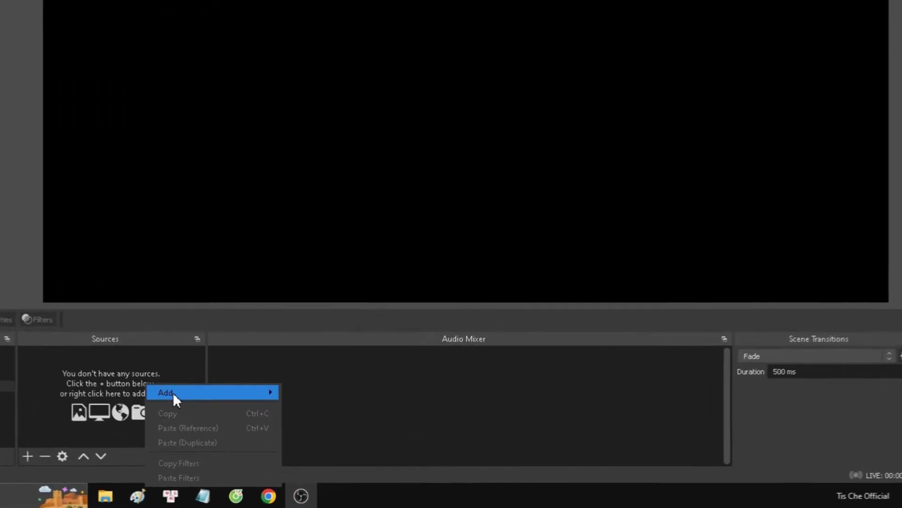
mouse_move(242, 425)
click(301, 317)
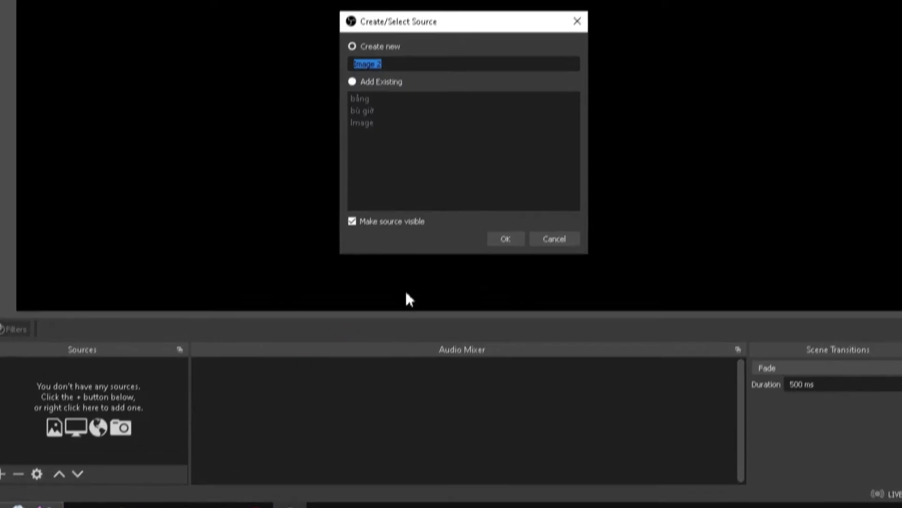
key(BackSpace)
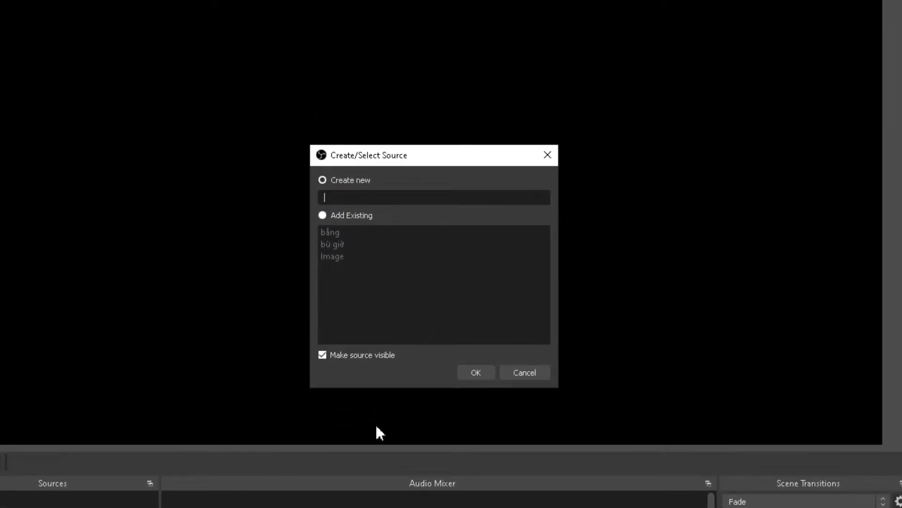
text(cais bangr)
key(Return)
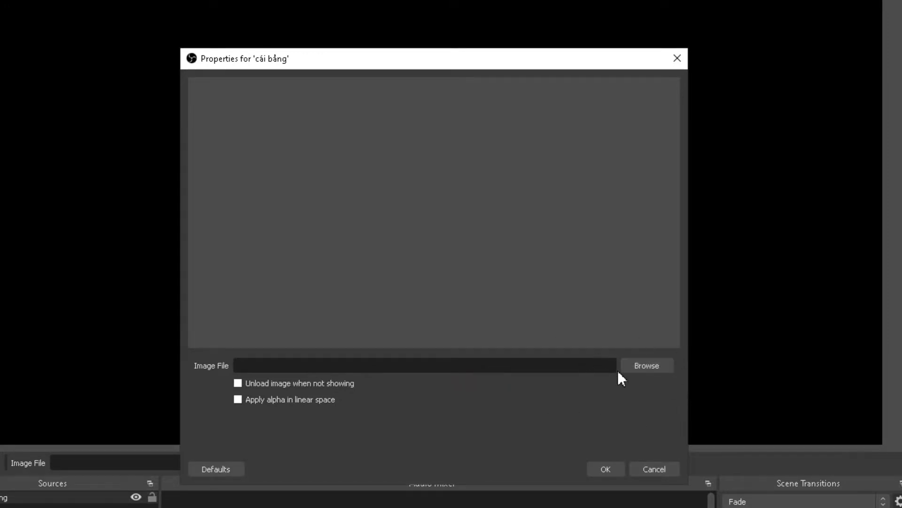
click(650, 368)
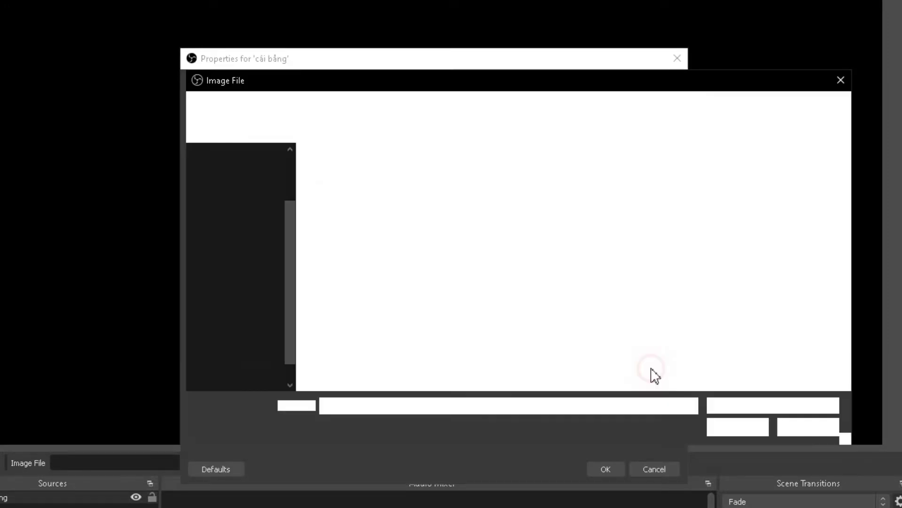
click(435, 184)
double_click(436, 184)
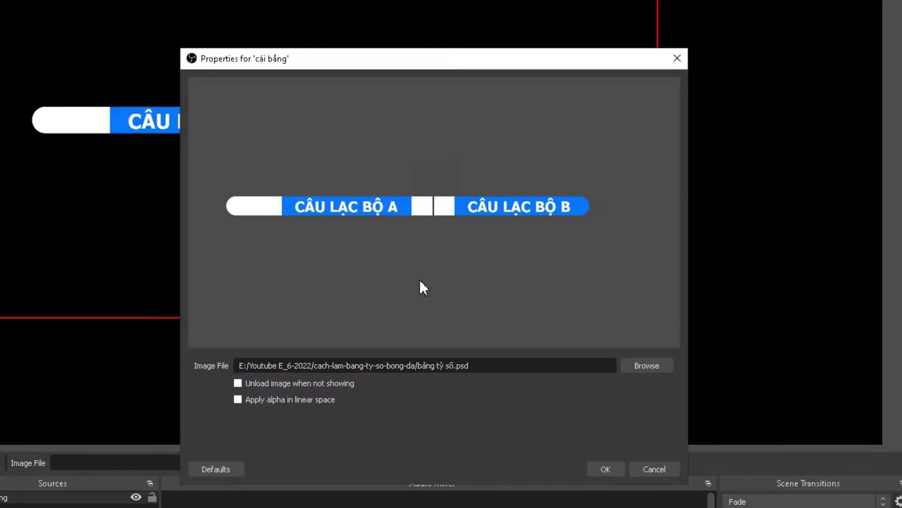
click(603, 466)
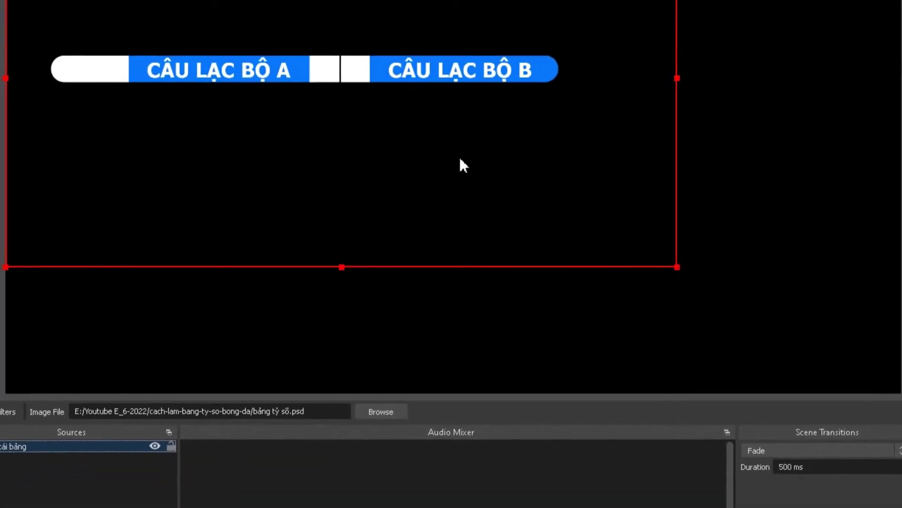
Add a second image source named bảng bù giờ that loads bù giờ.psd
right_click(154, 363)
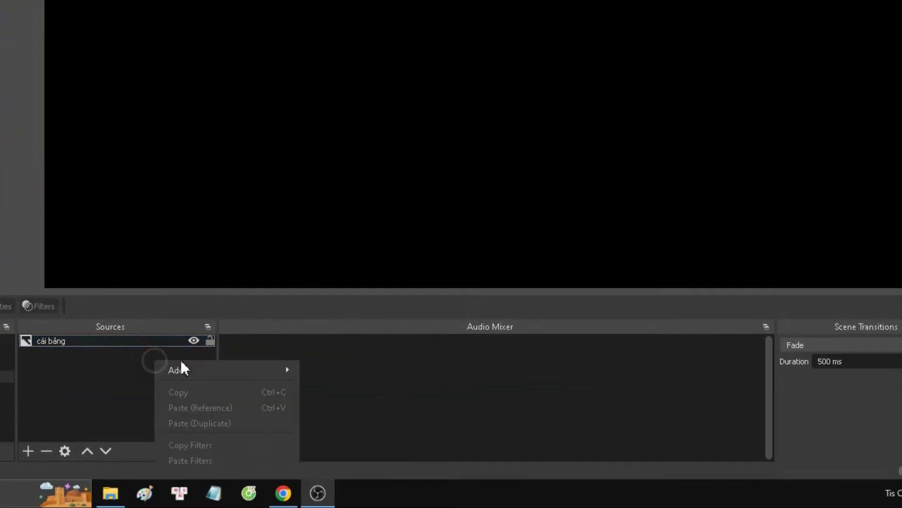
click(205, 373)
click(361, 315)
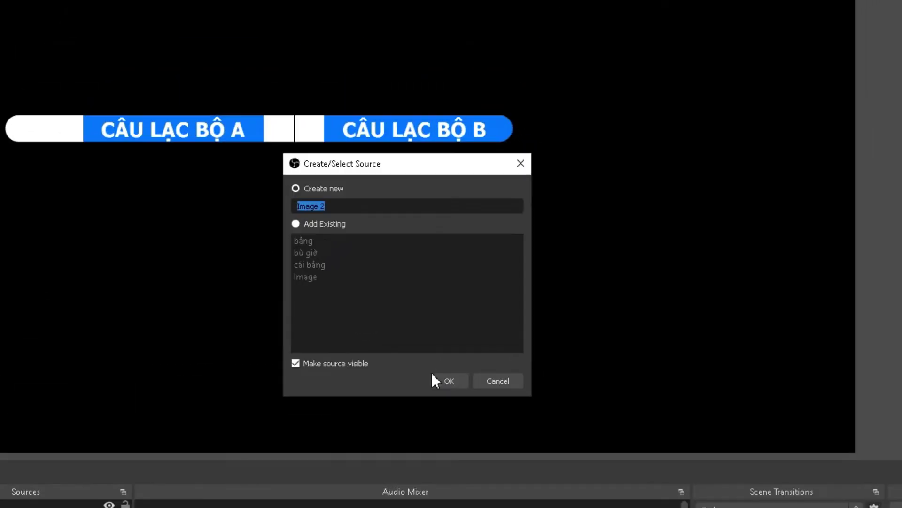
text(bảng bù giờ)
click(432, 374)
click(613, 373)
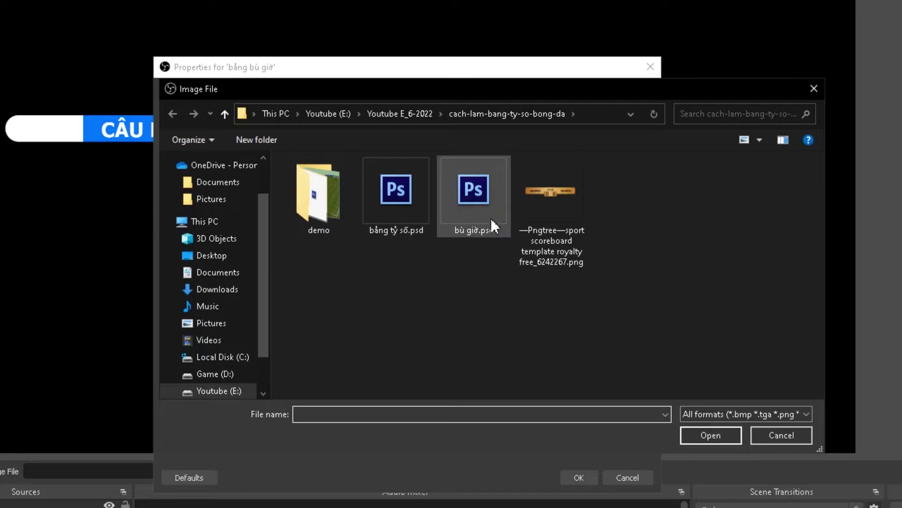
double_click(474, 188)
click(572, 475)
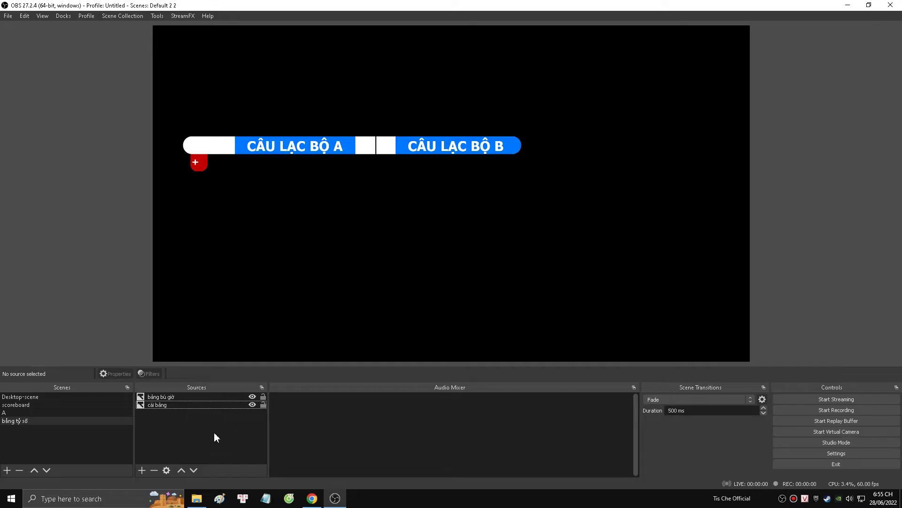
Create a new group named group-bảng after the name bảng is rejected as taken
right_click(184, 432)
mouse_move(216, 438)
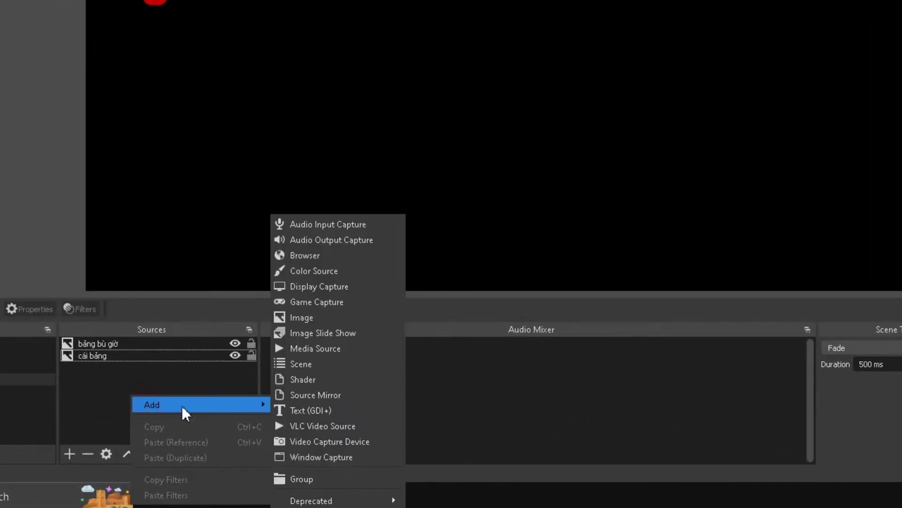
click(314, 480)
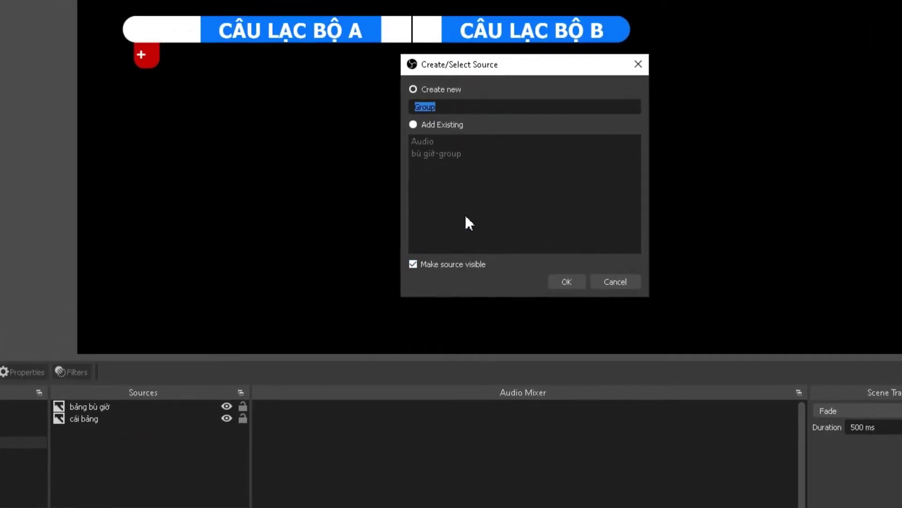
text(bảng)
key(Return)
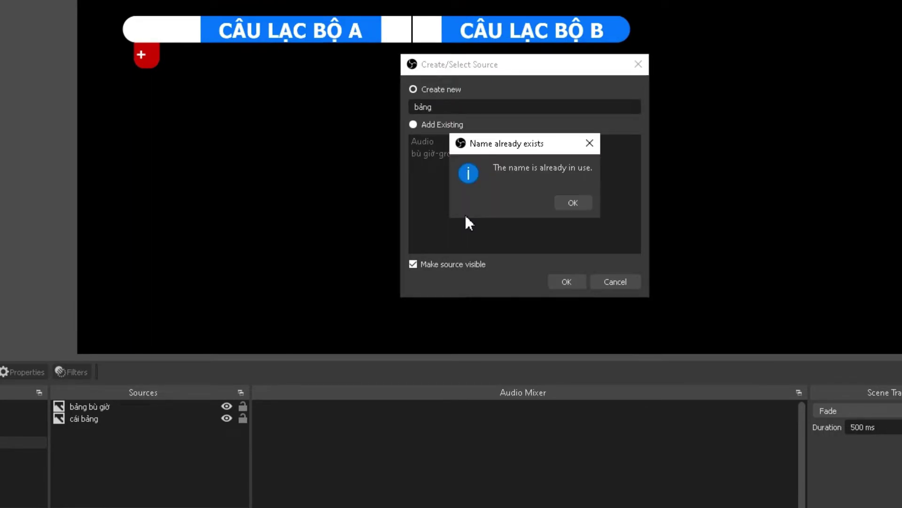
key(Return)
key(ctrl+a)
key(BackSpace)
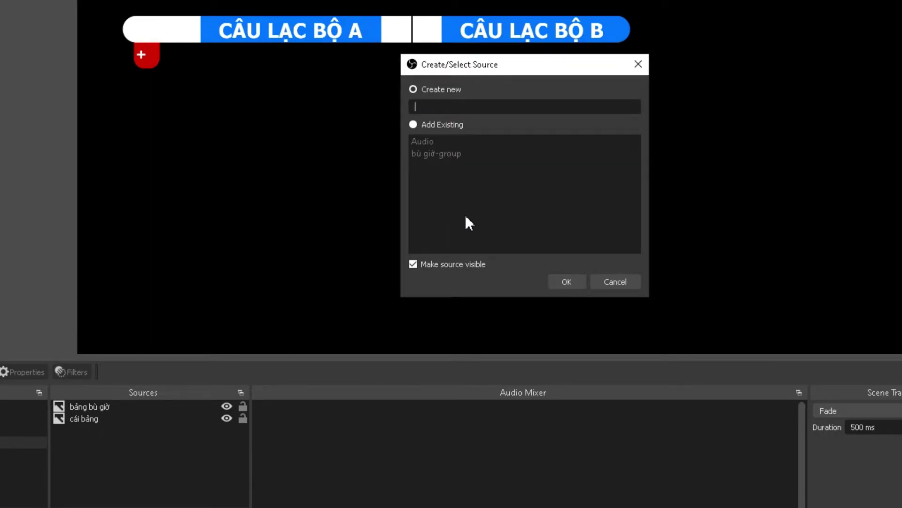
text(grou)
text(p-bảng)
key(Return)
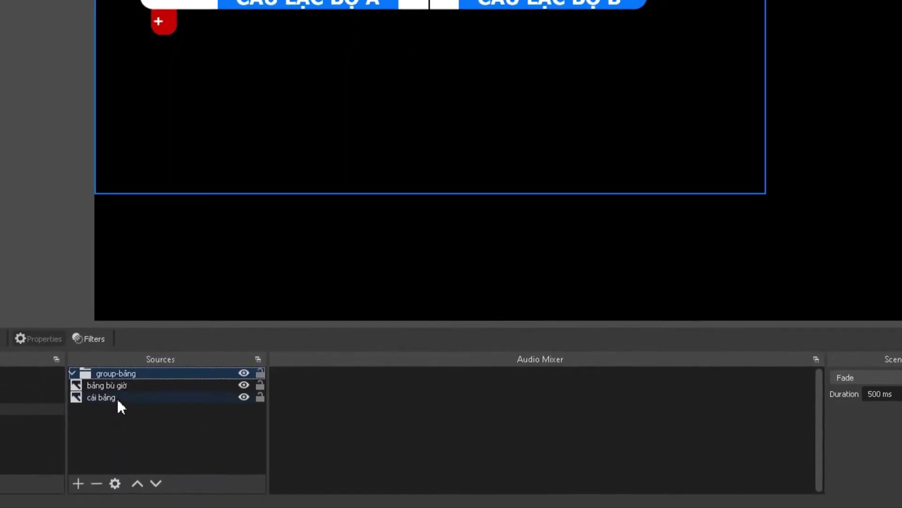
Move both image sources into group-bảng and scale the group up to fill the canvas width
mouse_move(143, 374)
mouse_down()
mouse_move(174, 348)
mouse_move(145, 339)
mouse_up()
click(158, 338)
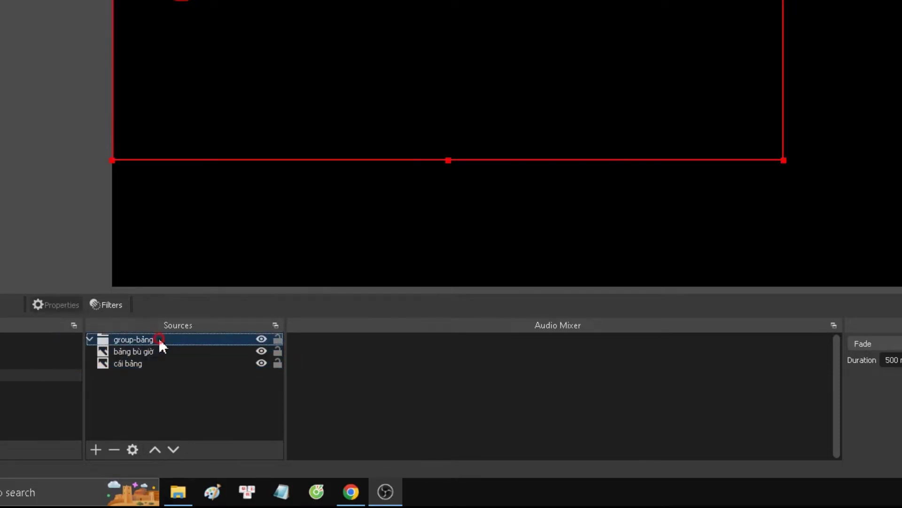
click(765, 182)
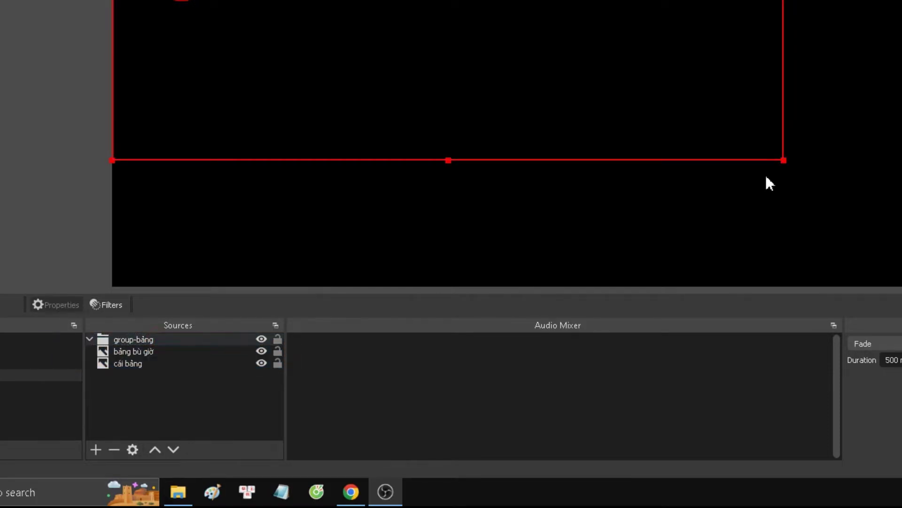
click(143, 341)
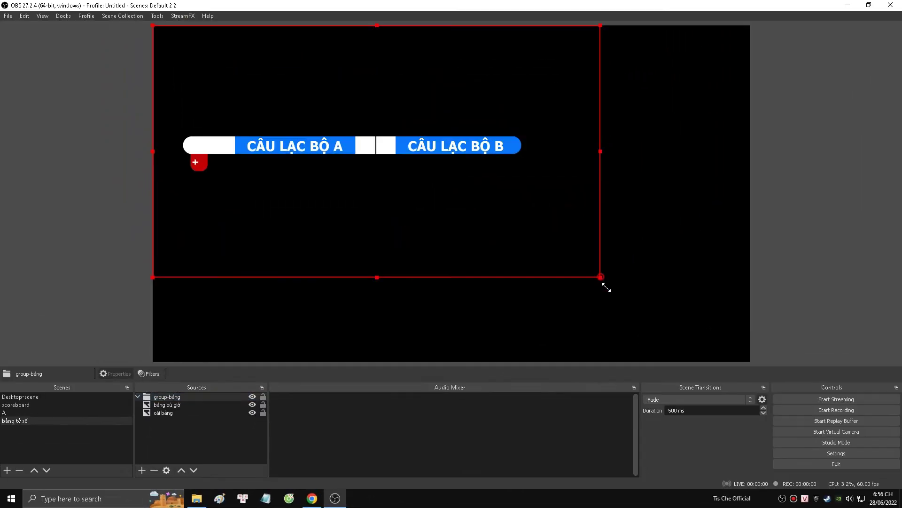
mouse_move(601, 274)
mouse_down()
mouse_move(899, 430)
mouse_move(721, 290)
mouse_up()
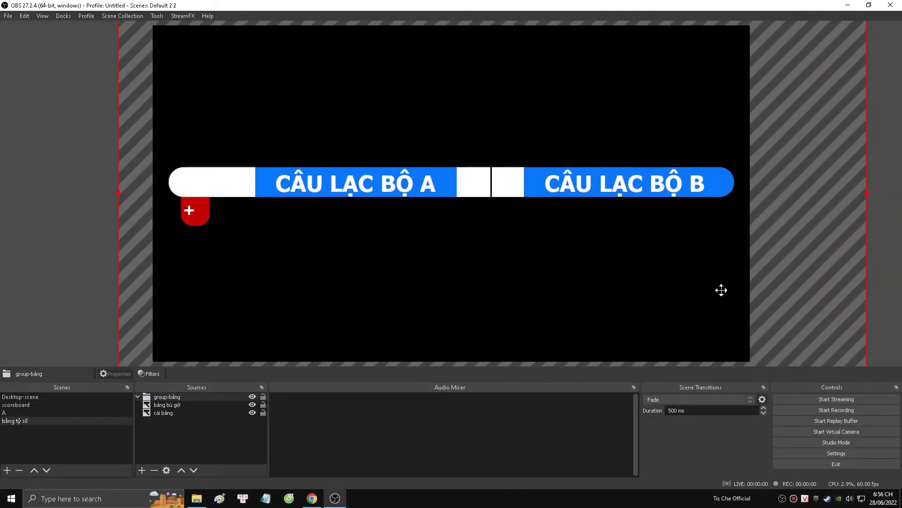
ctrl+click(246, 396)
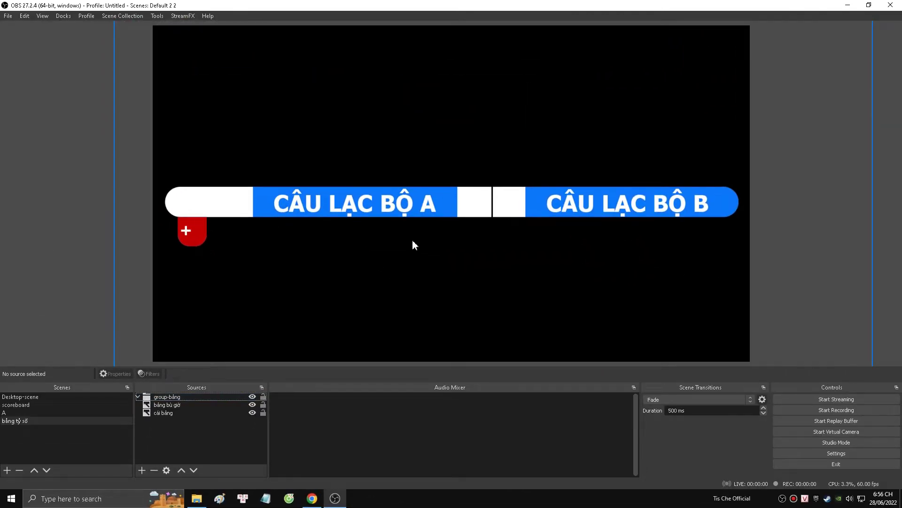
click(196, 499)
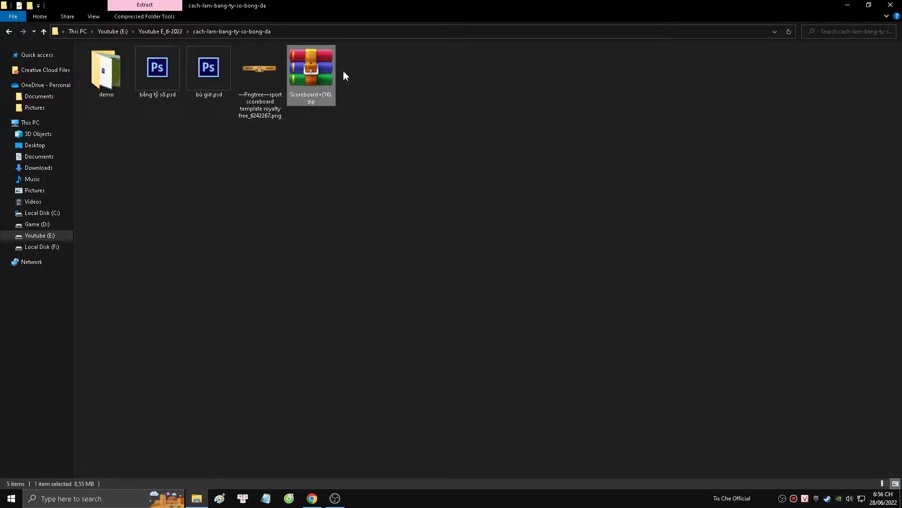
Extract Scoreboard+(16).zip and launch Scoreboard.exe from its New folder
right_click(327, 78)
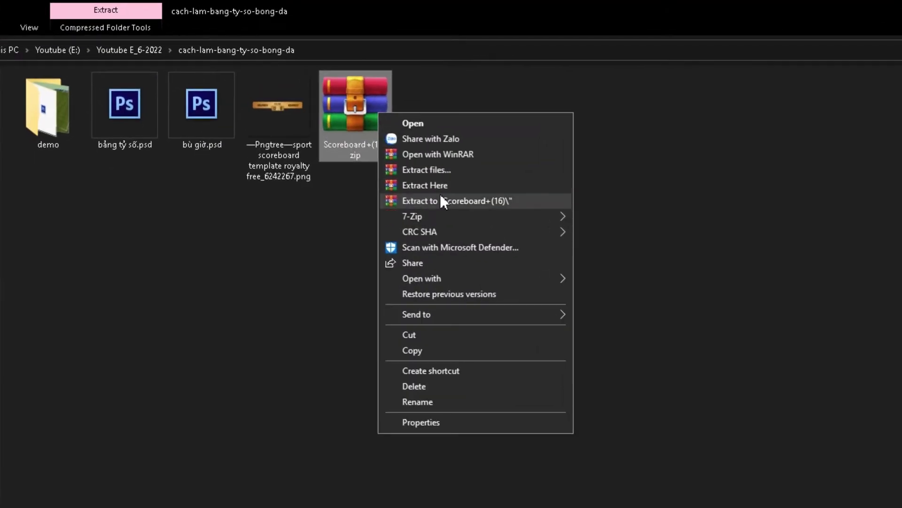
click(444, 200)
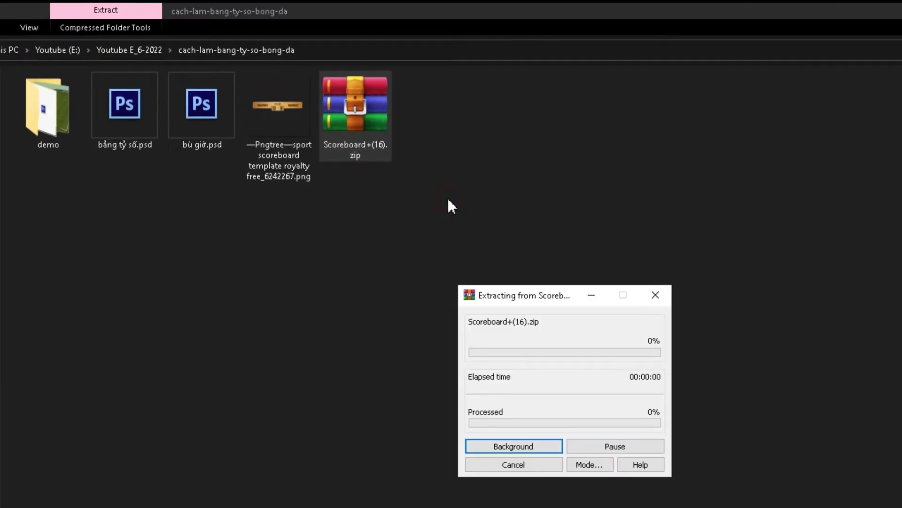
double_click(132, 111)
click(163, 97)
double_click(162, 97)
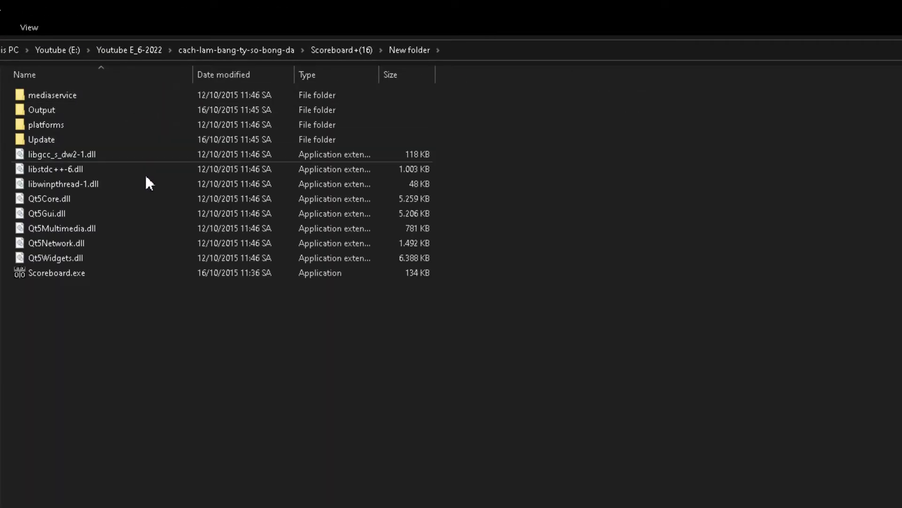
click(109, 272)
double_click(109, 272)
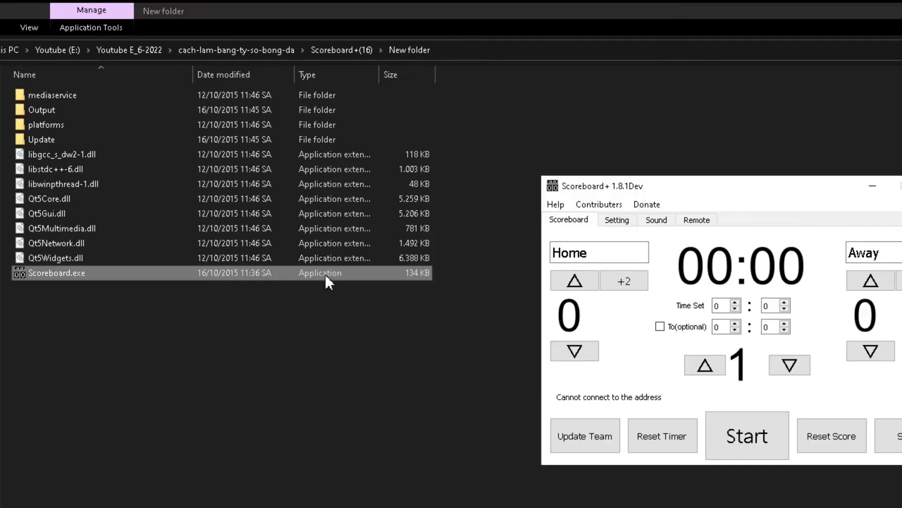
In the Output folder, check the contents of Clock.txt, Away_Score.txt and Period.txt in Notepad
double_click(45, 110)
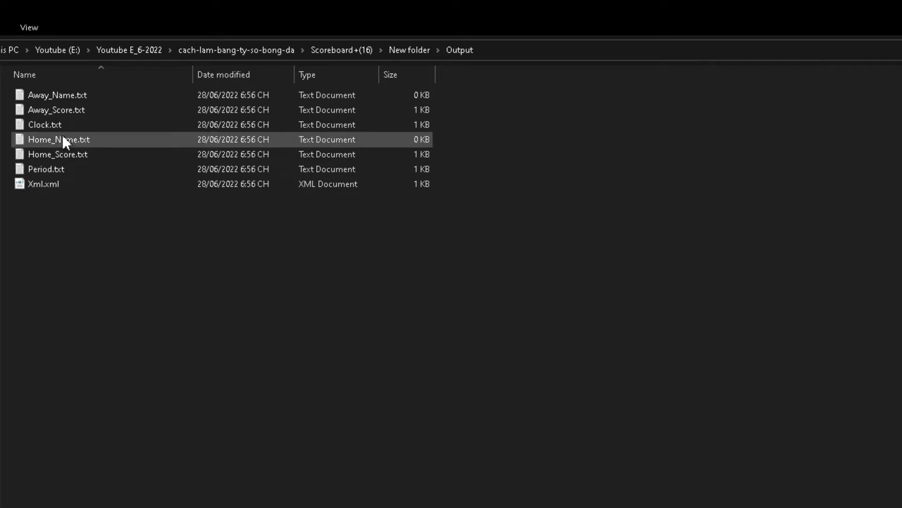
double_click(96, 128)
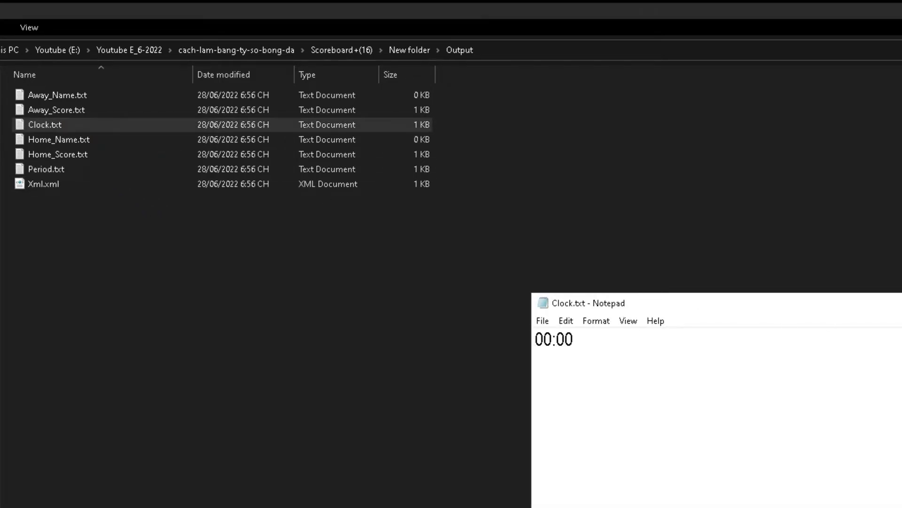
key(alt+F4)
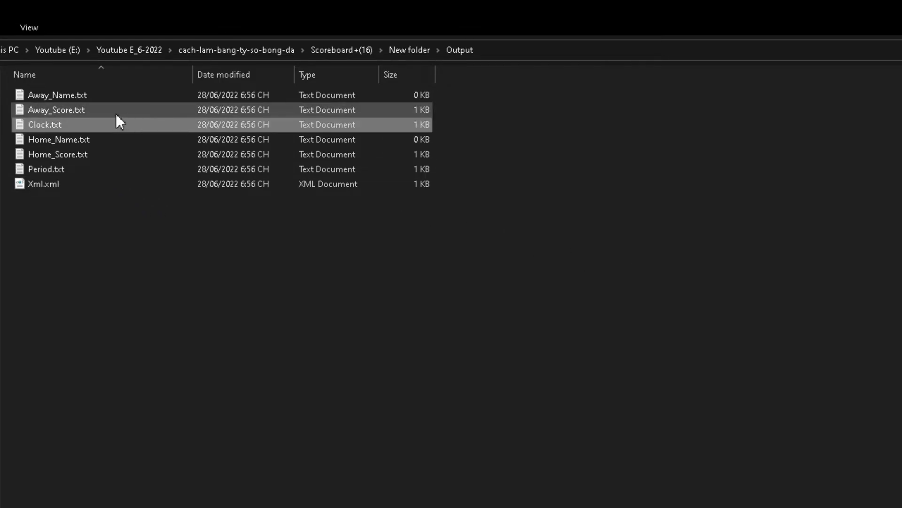
click(104, 111)
double_click(104, 111)
key(alt+F4)
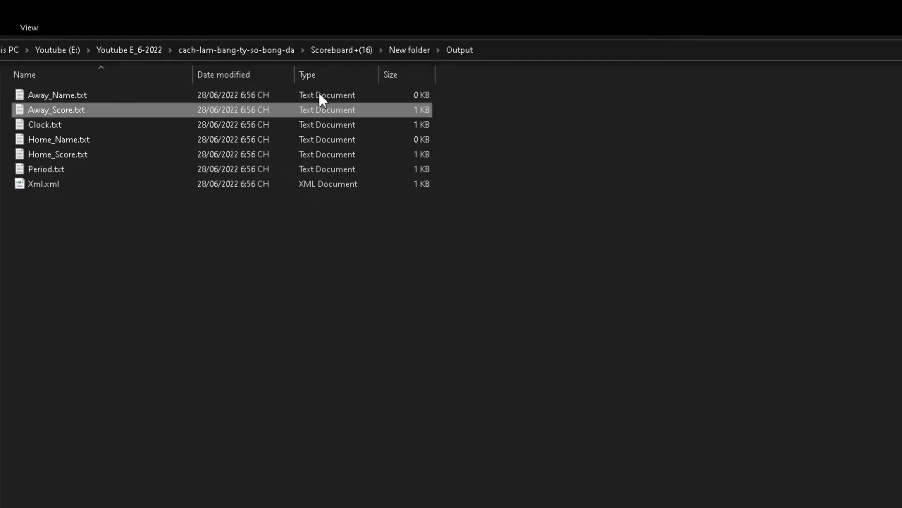
click(116, 125)
click(123, 141)
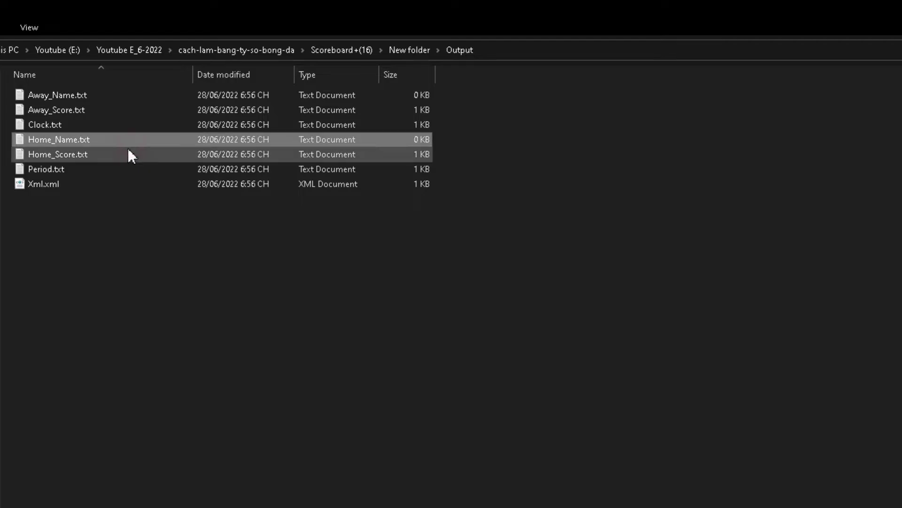
click(97, 171)
double_click(97, 171)
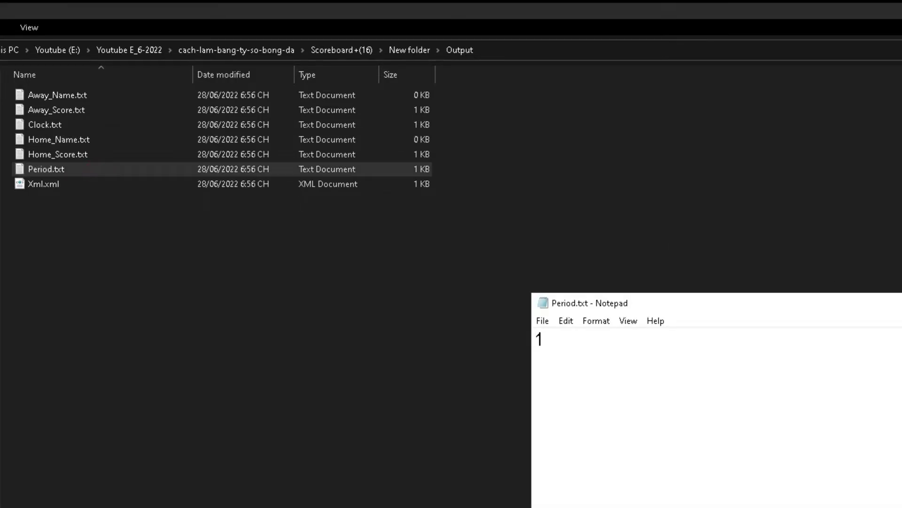
key(alt+F4)
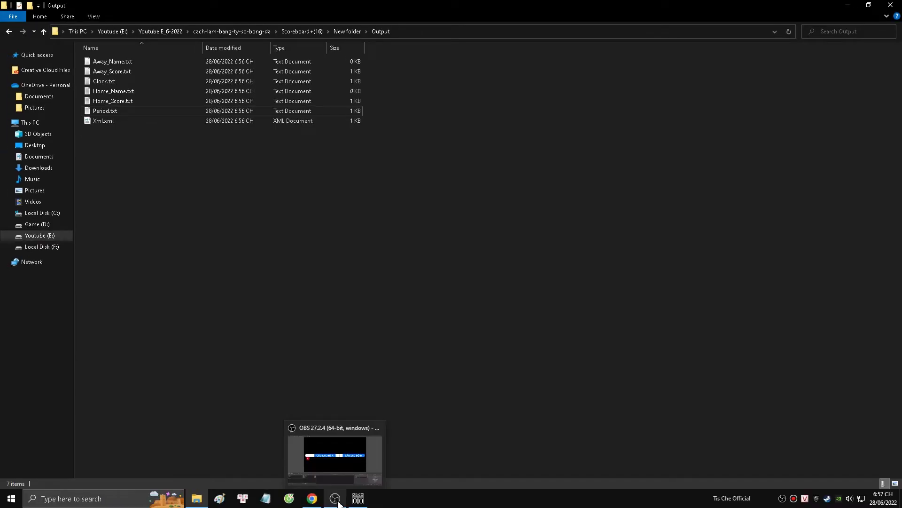
Add a new Text (GDI+) source named time in OBS Studio
click(335, 498)
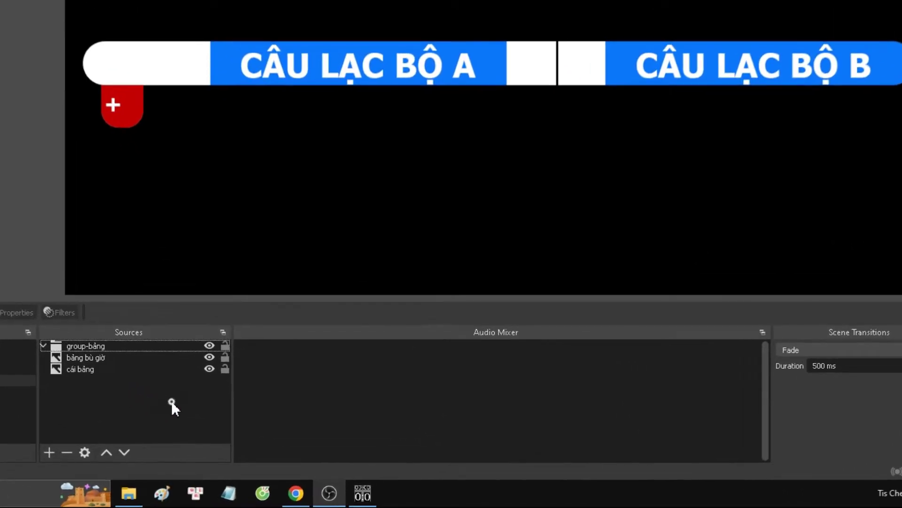
right_click(172, 403)
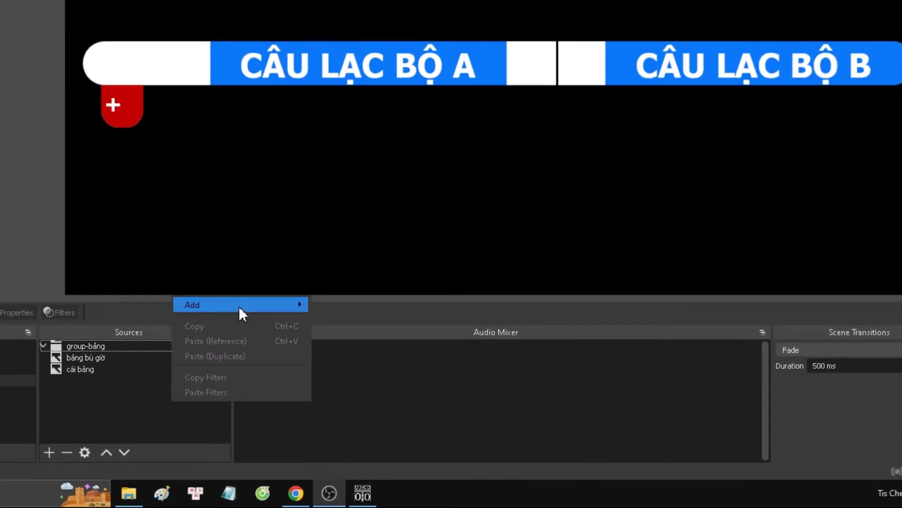
mouse_move(241, 306)
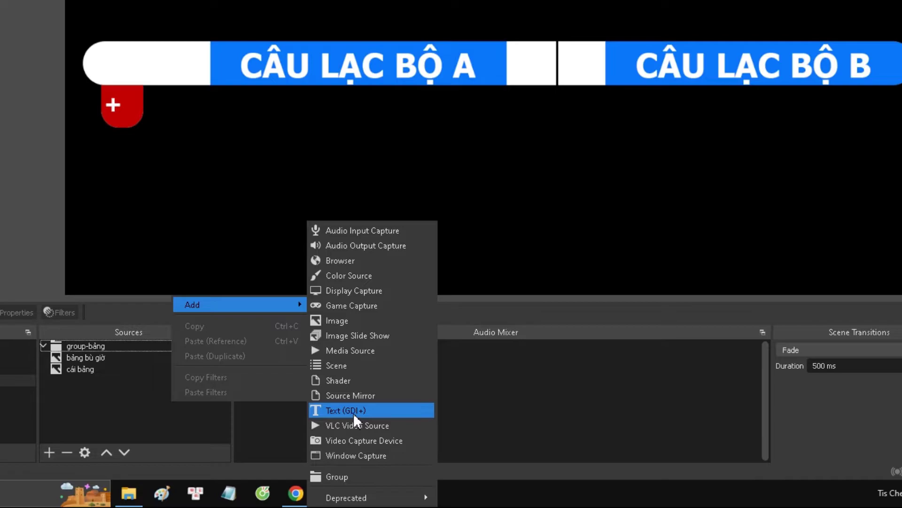
click(376, 413)
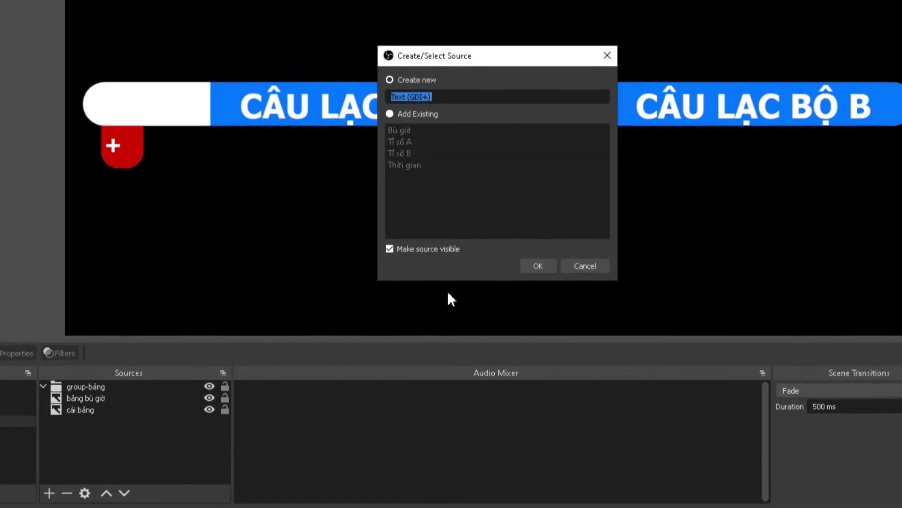
text(thời)
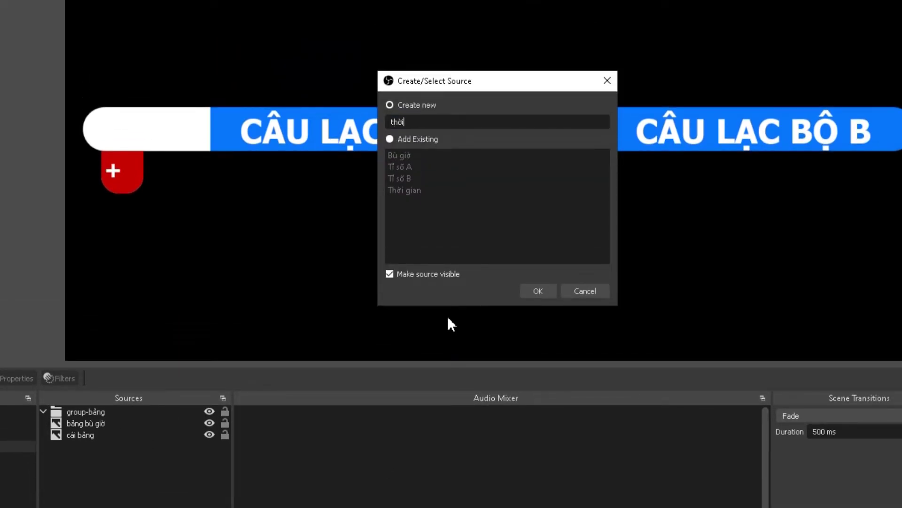
click(538, 291)
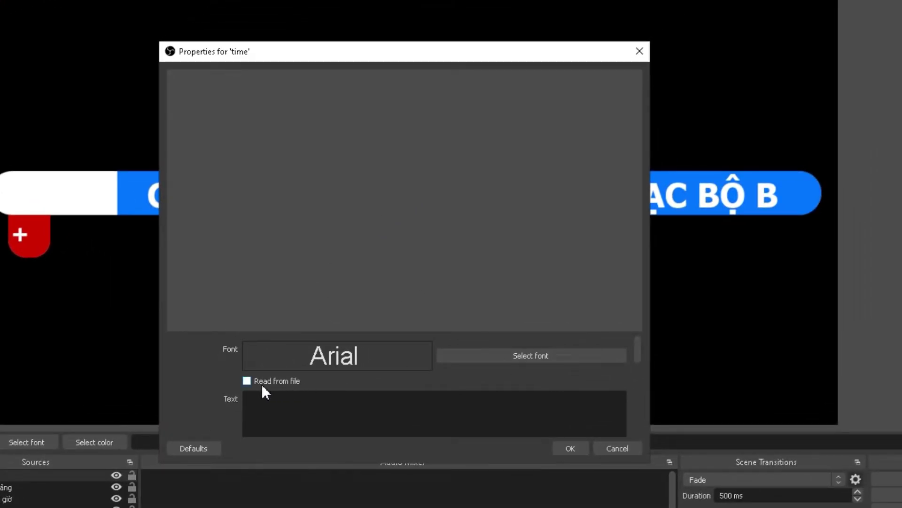
Make the time text read from Scoreboard+(16)/New folder/Output/Clock.txt
click(284, 381)
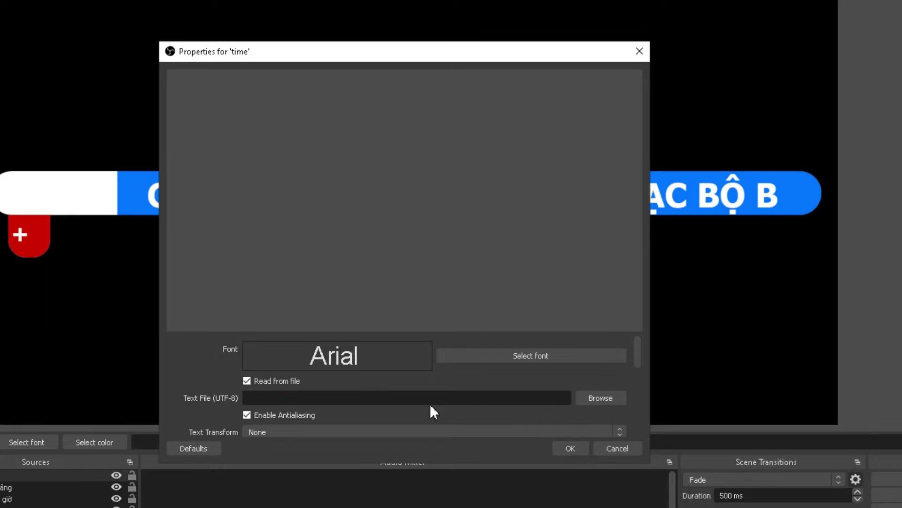
click(611, 399)
double_click(391, 177)
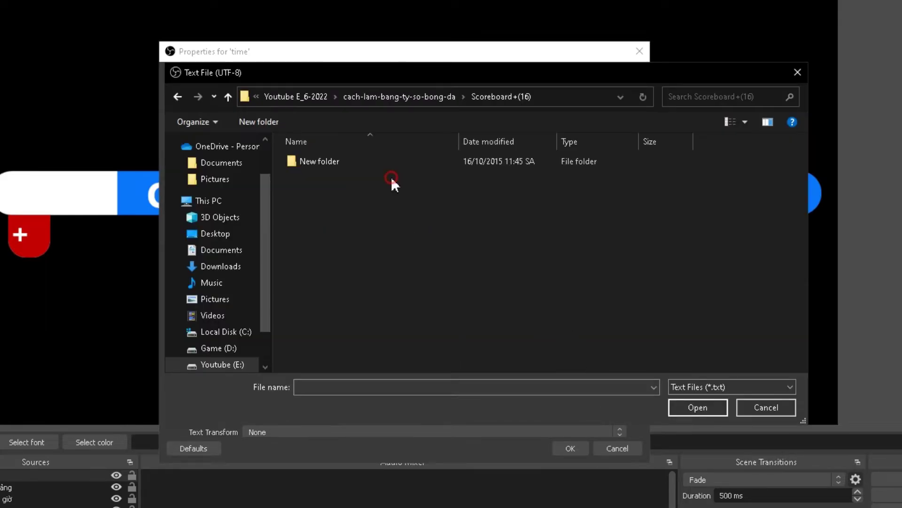
double_click(342, 162)
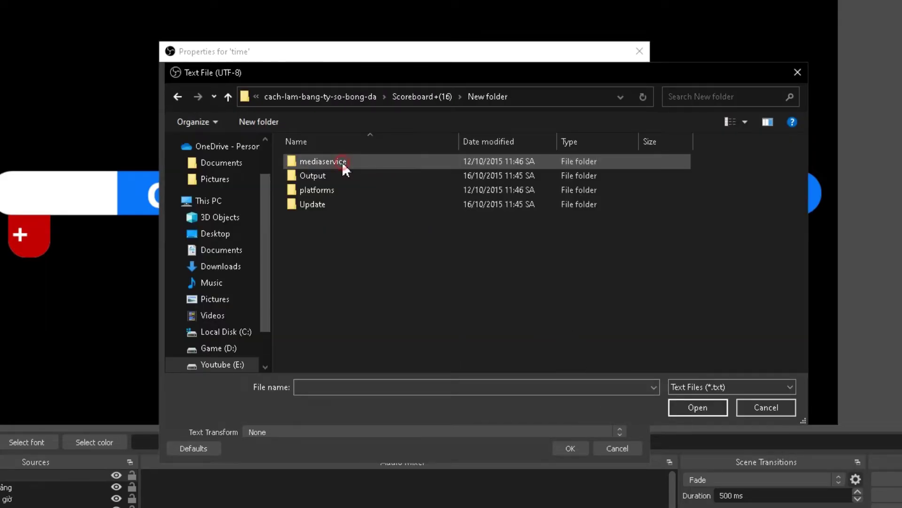
double_click(379, 181)
click(334, 190)
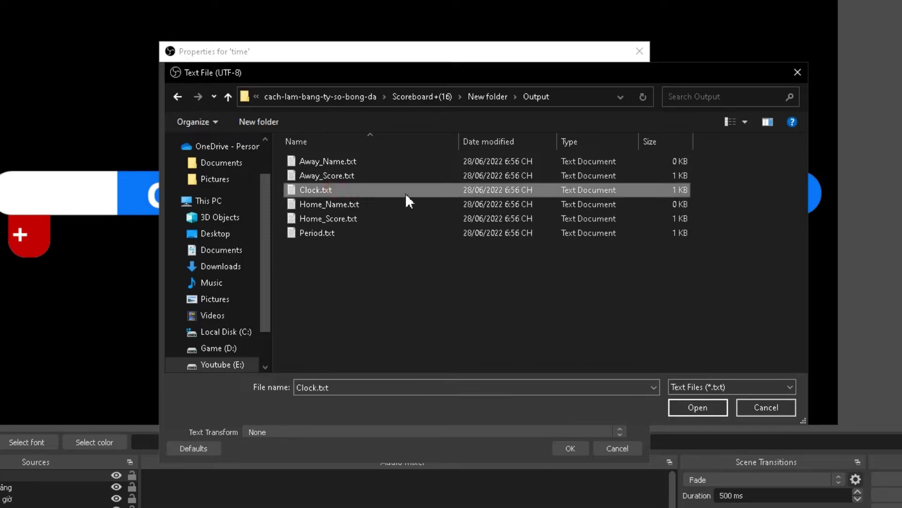
click(700, 407)
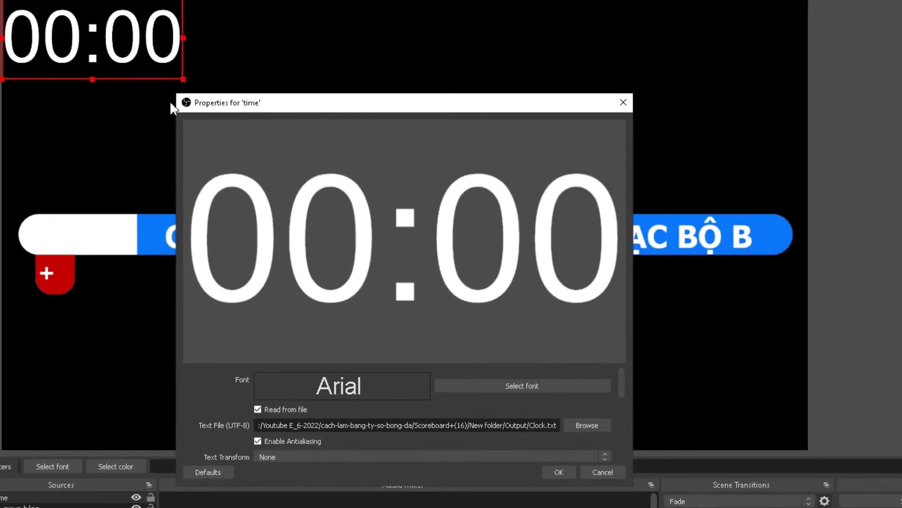
Set the clock text colour to black and move it onto the white bar
mouse_move(619, 382)
mouse_down()
mouse_move(635, 423)
mouse_move(91, 13)
mouse_up()
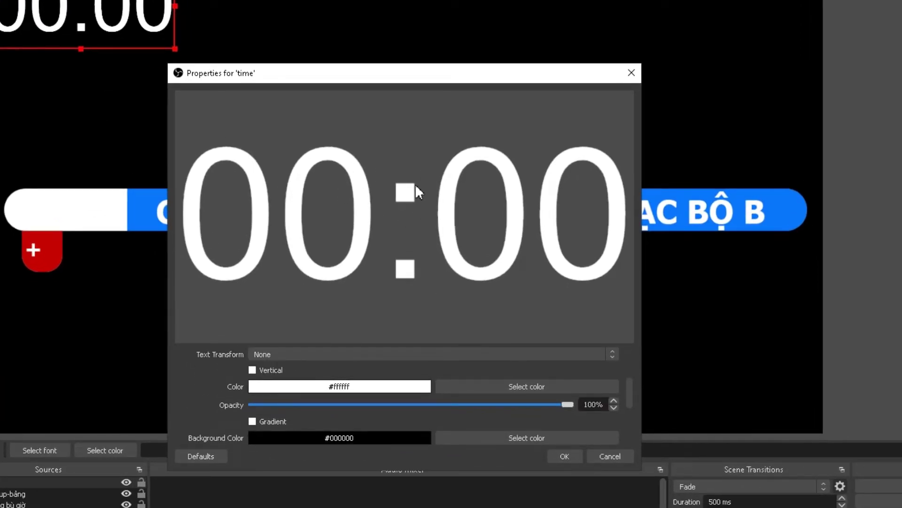
click(522, 389)
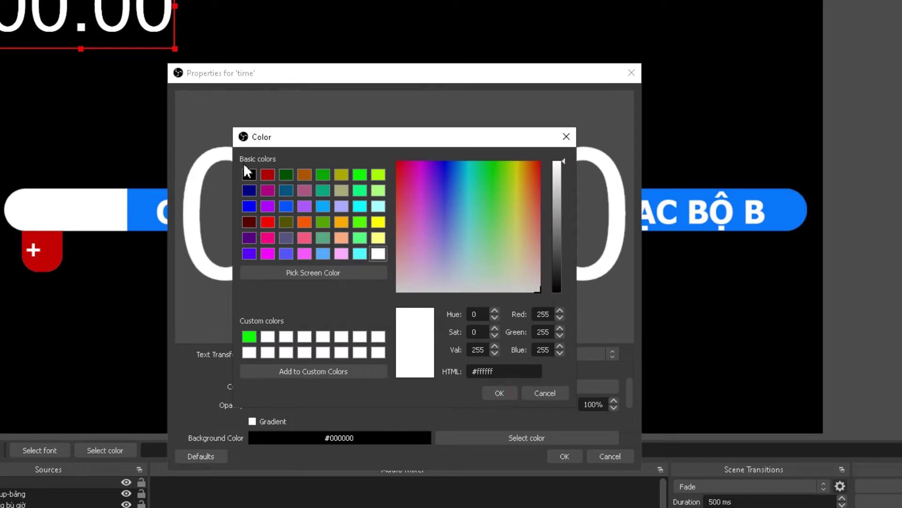
click(249, 175)
click(499, 393)
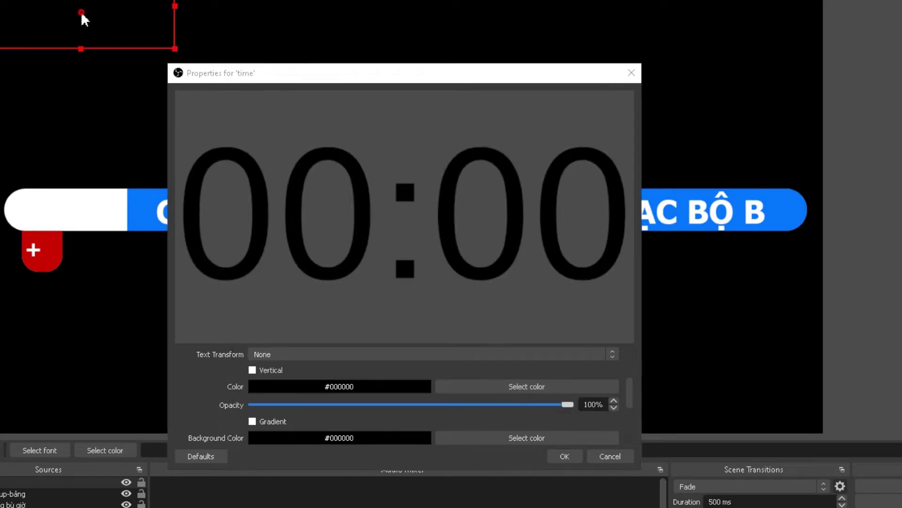
drag(83, 18, 97, 211)
Change the clock font to Tahoma Bold, nudge it higher, and apply the properties
scroll(430, 409, down, 1)
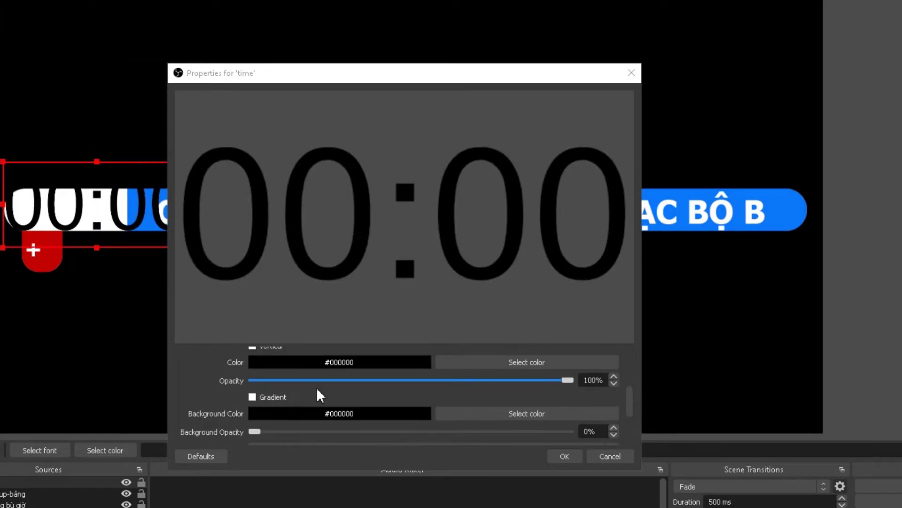
scroll(316, 393, up, 3)
scroll(317, 407, up, 1)
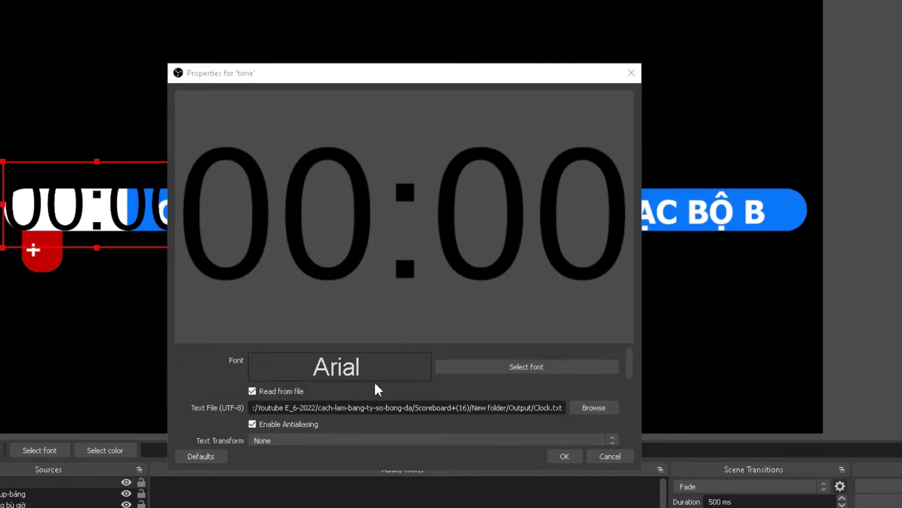
click(494, 367)
scroll(325, 235, down, 10)
click(291, 261)
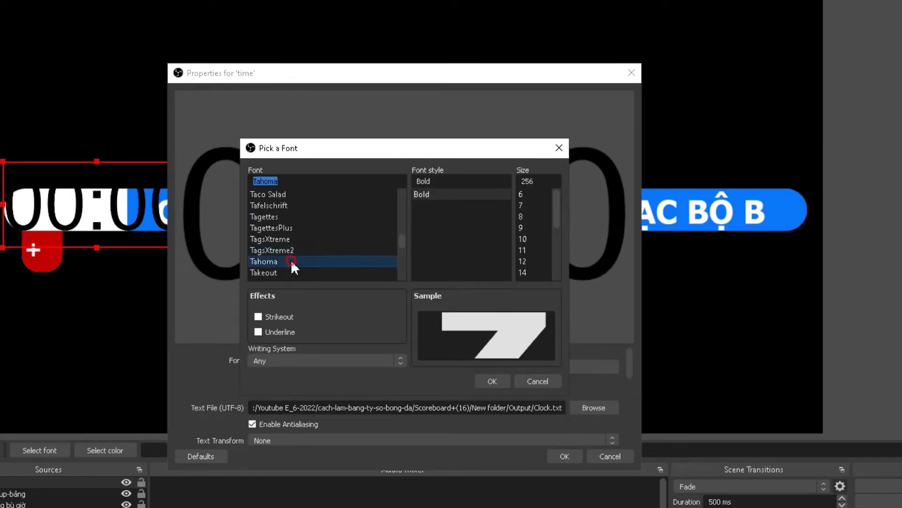
click(489, 387)
drag(135, 219, 92, 222)
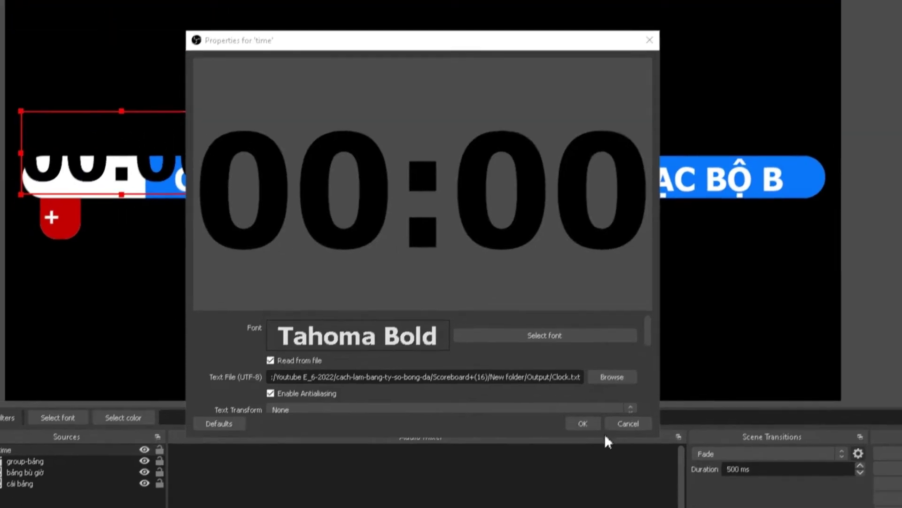
click(565, 456)
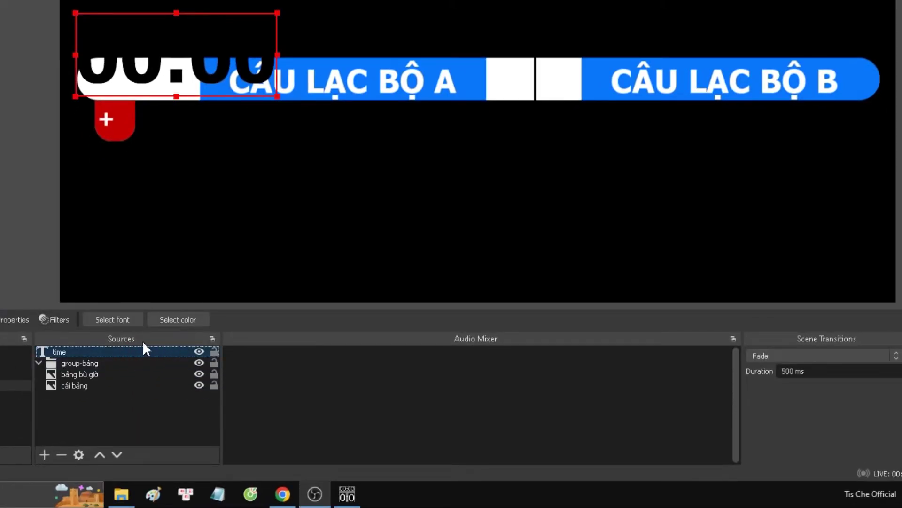
Duplicate the time text source and rename the copy tỷ số A
click(147, 425)
click(140, 354)
right_click(139, 355)
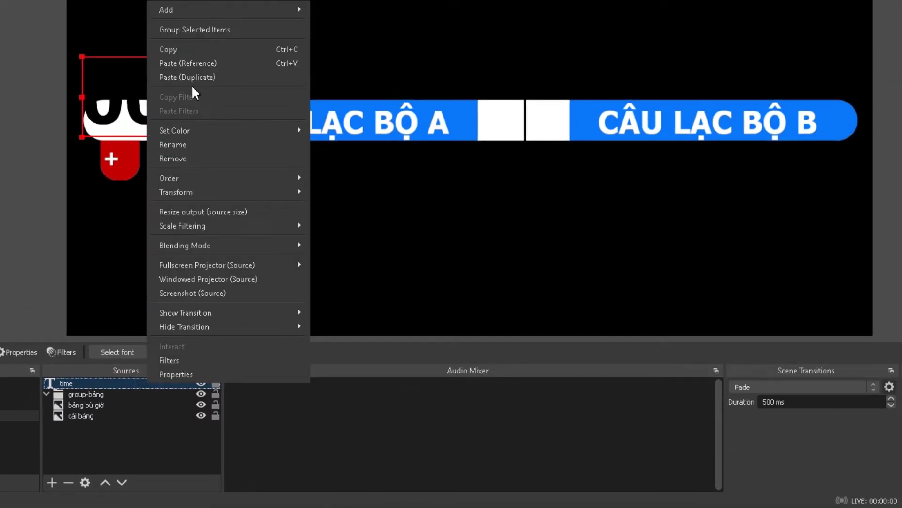
click(232, 77)
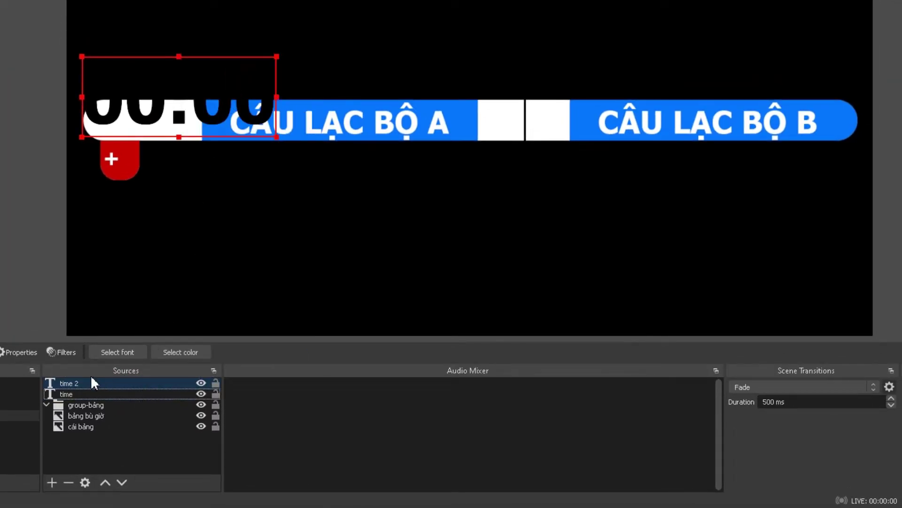
right_click(78, 381)
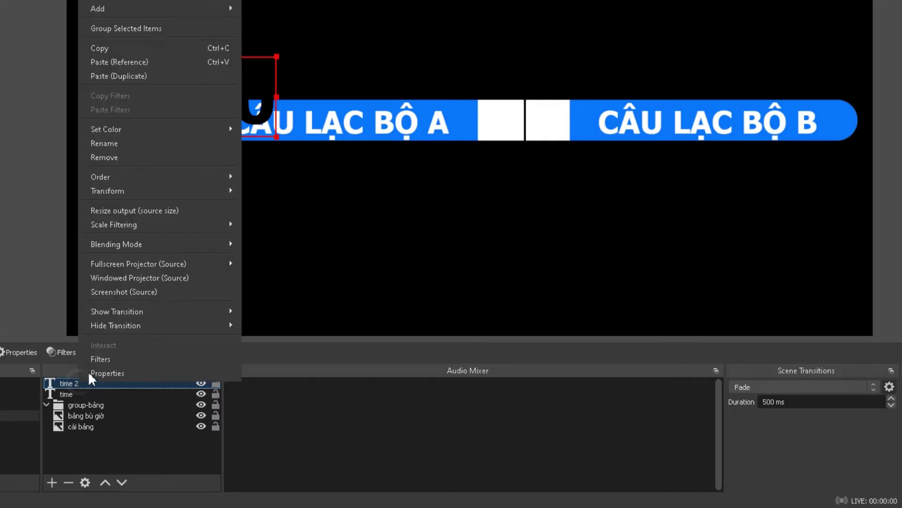
click(134, 144)
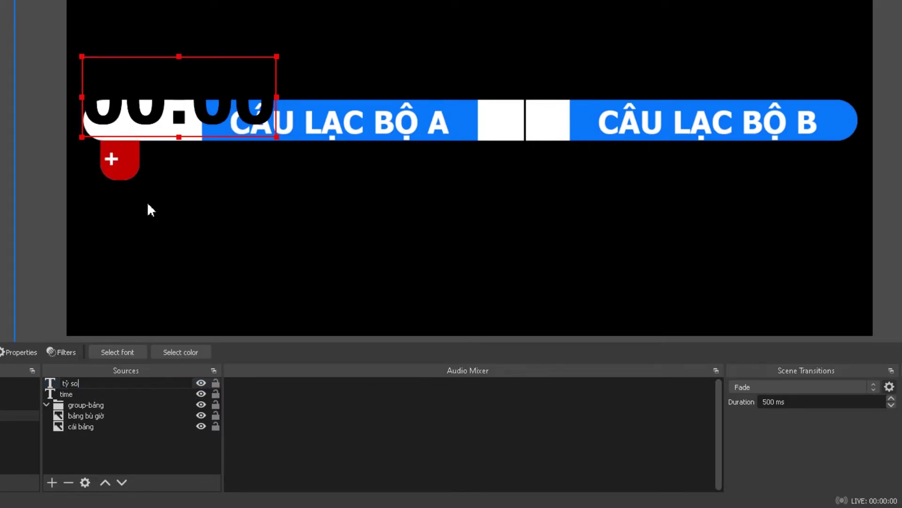
text(ố A)
key(Return)
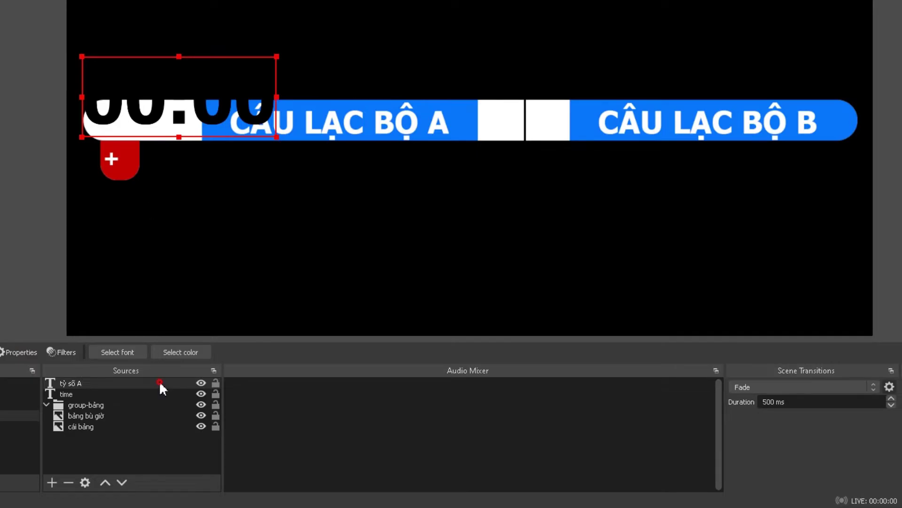
Point tỷ số A to Home_Score.txt and set its text colour to white
double_click(159, 381)
click(647, 319)
click(428, 143)
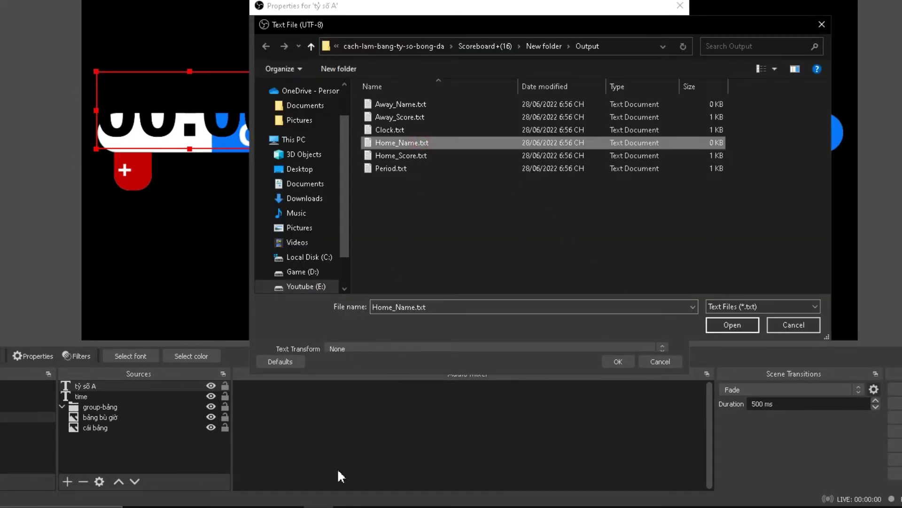
key(alt+Tab)
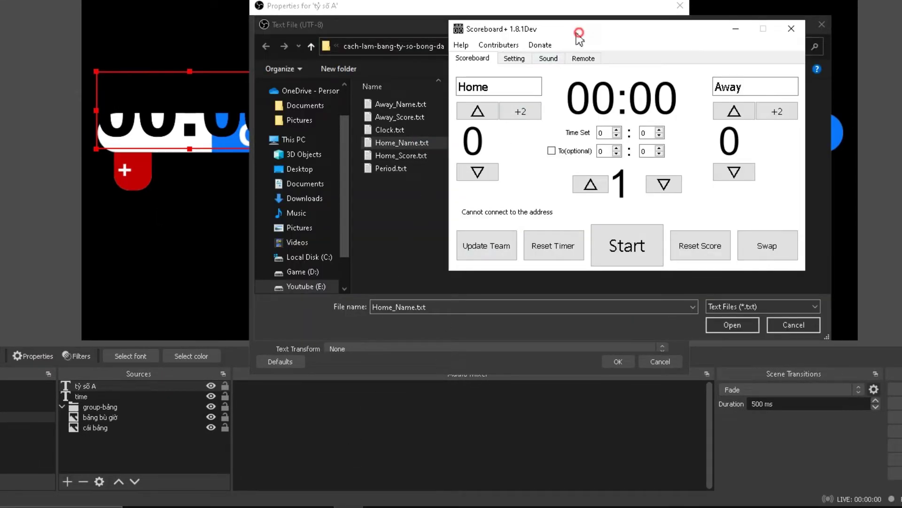
drag(431, 219, 431, 218)
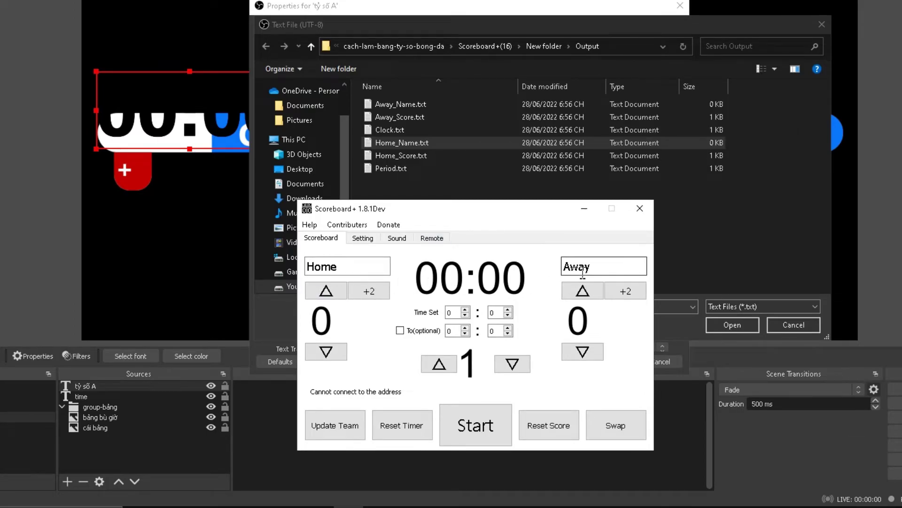
click(391, 156)
double_click(400, 152)
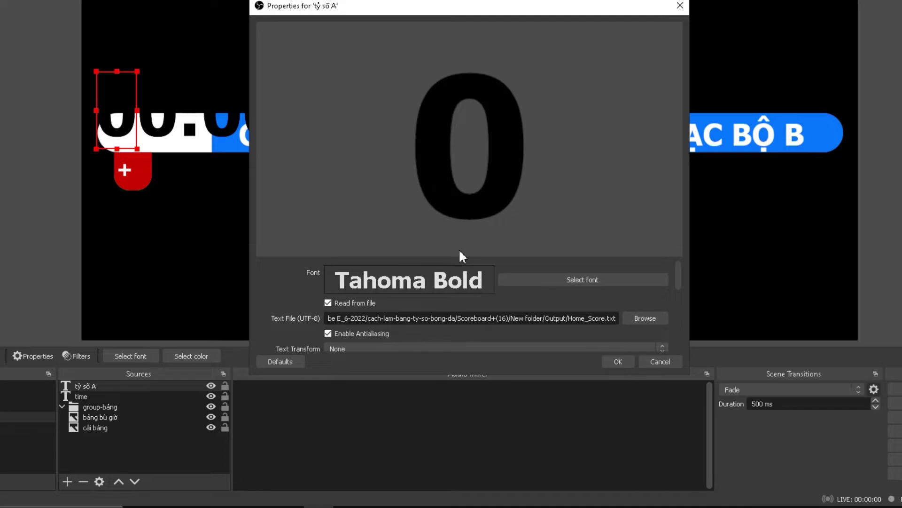
scroll(660, 294, down, 1)
scroll(662, 294, down, 1)
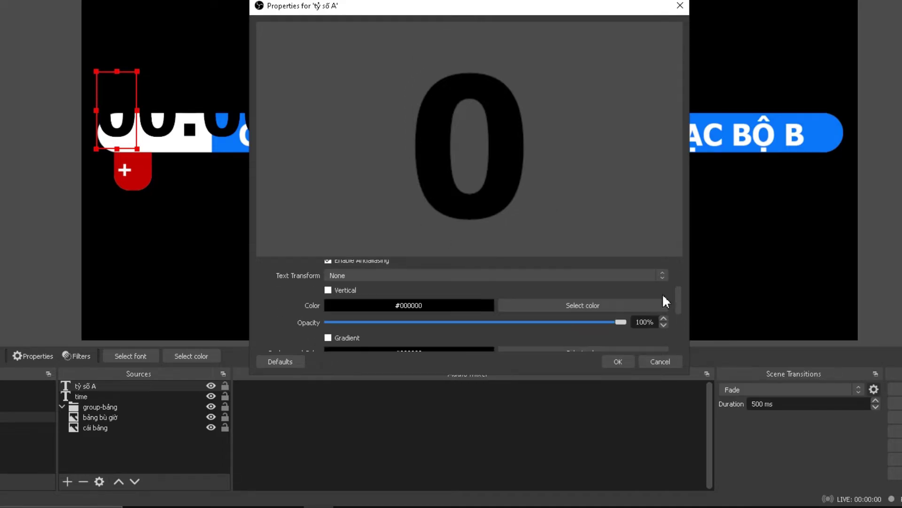
click(557, 304)
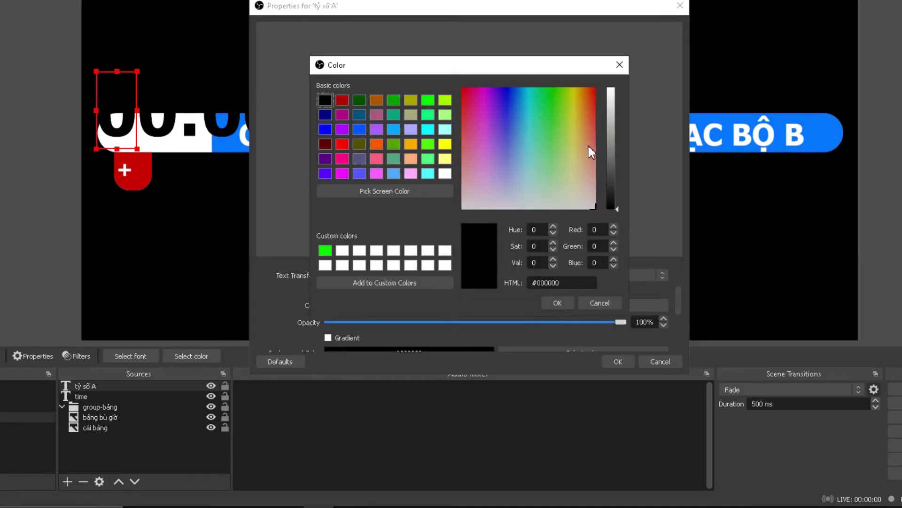
click(558, 303)
click(618, 361)
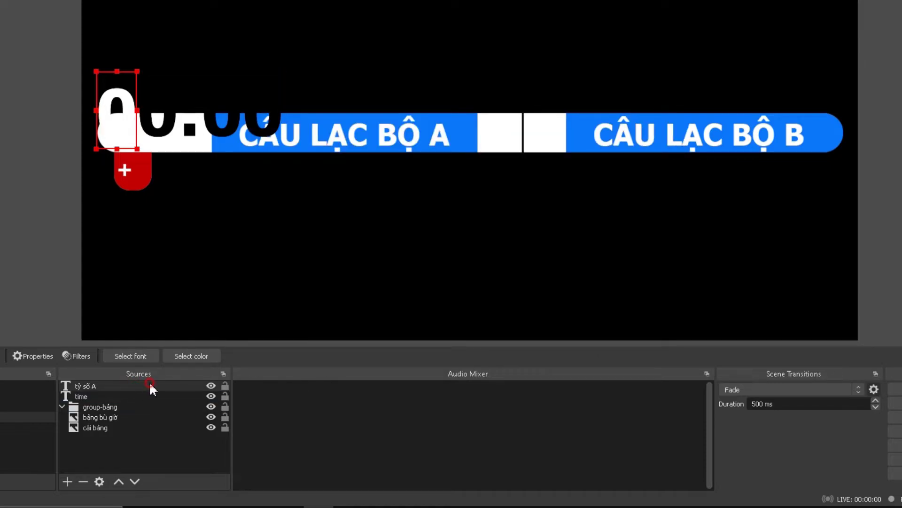
Duplicate tỷ số A and rename the copy tỷ số B
right_click(149, 382)
click(207, 86)
right_click(100, 387)
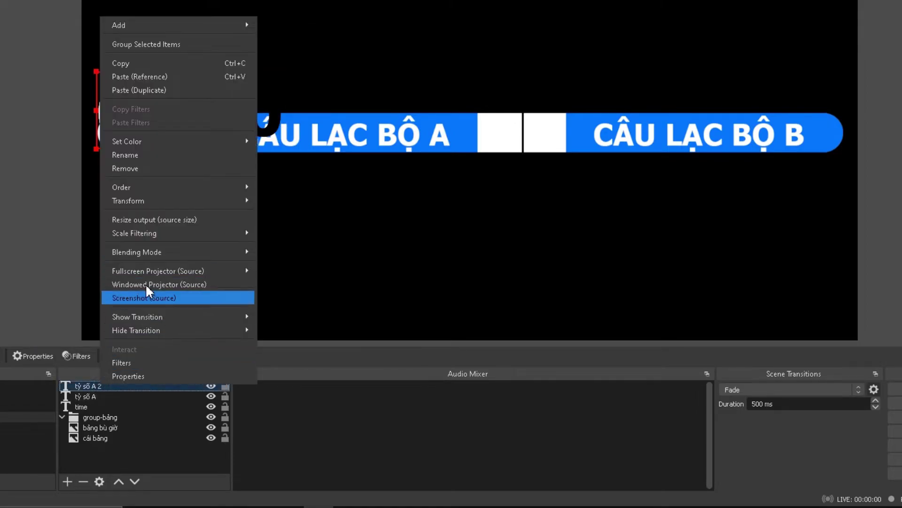
click(142, 155)
key(End)
key(BackSpace)
key(BackSpace)
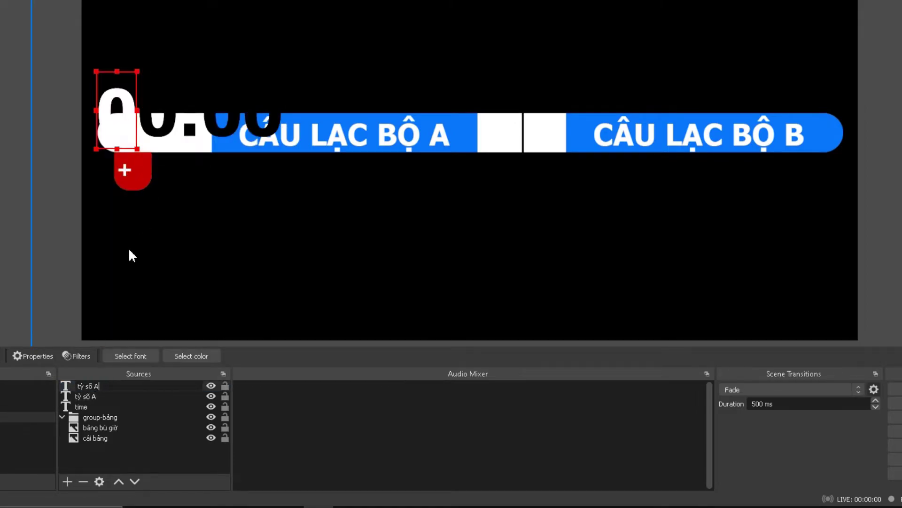
key(BackSpace)
text(B)
key(Return)
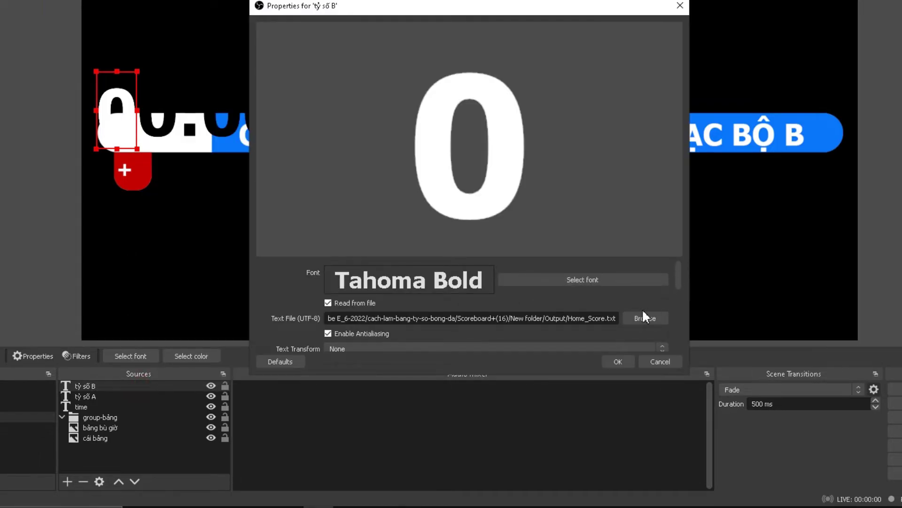
Make tỷ số B read the away score from Away_Score.txt
click(642, 318)
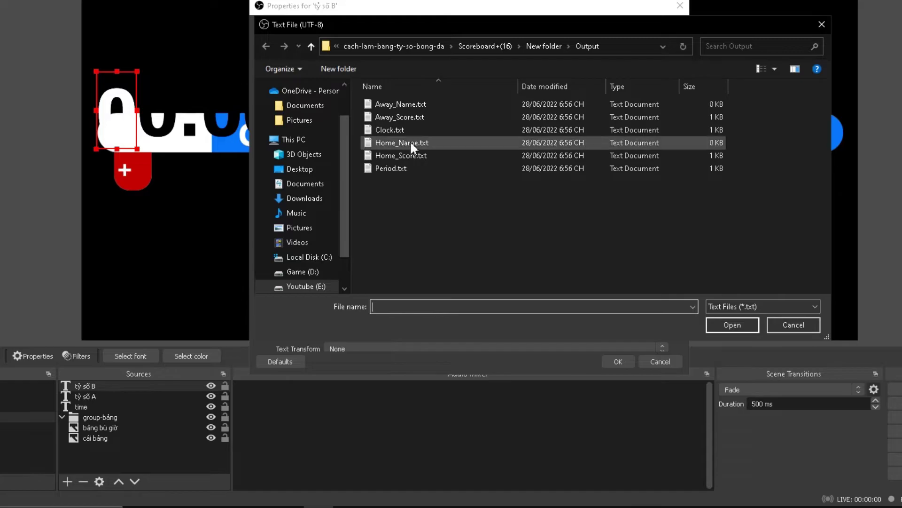
click(405, 117)
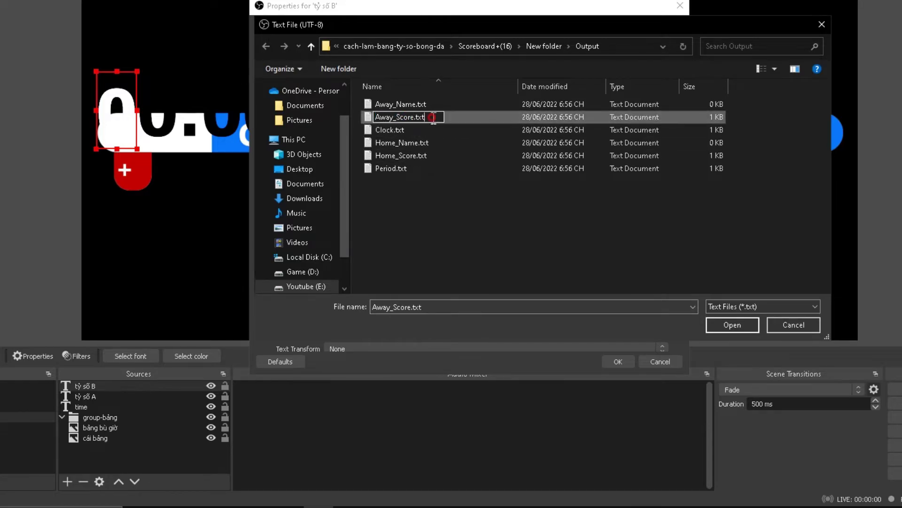
double_click(447, 117)
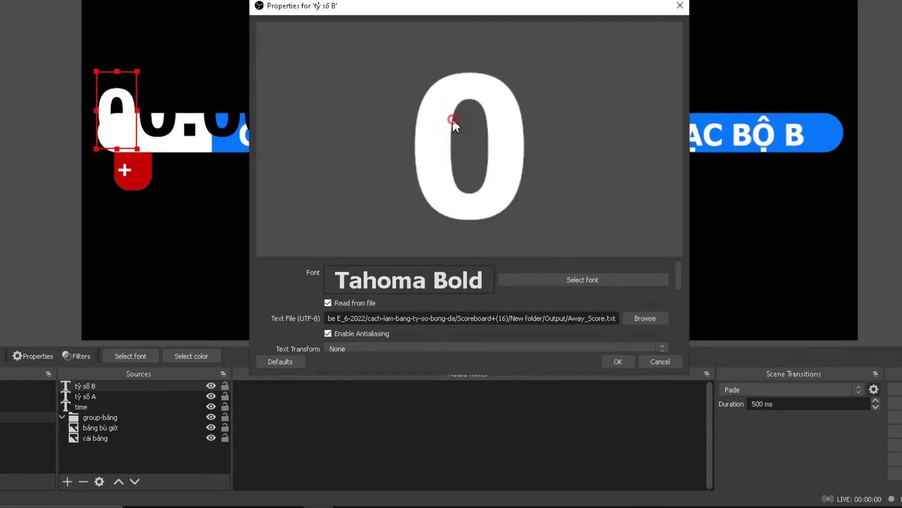
click(619, 362)
Duplicate tỷ số A again and rename the copy phút bù giờ
click(153, 395)
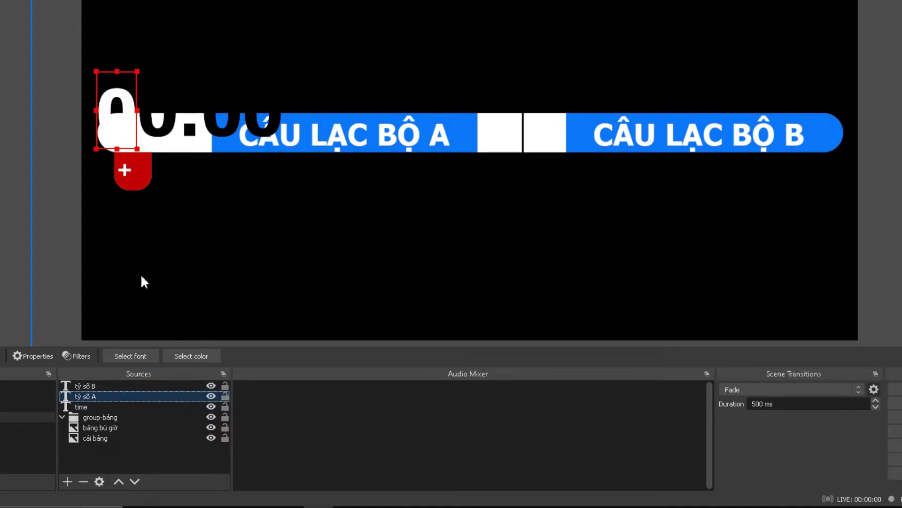
right_click(148, 384)
click(216, 91)
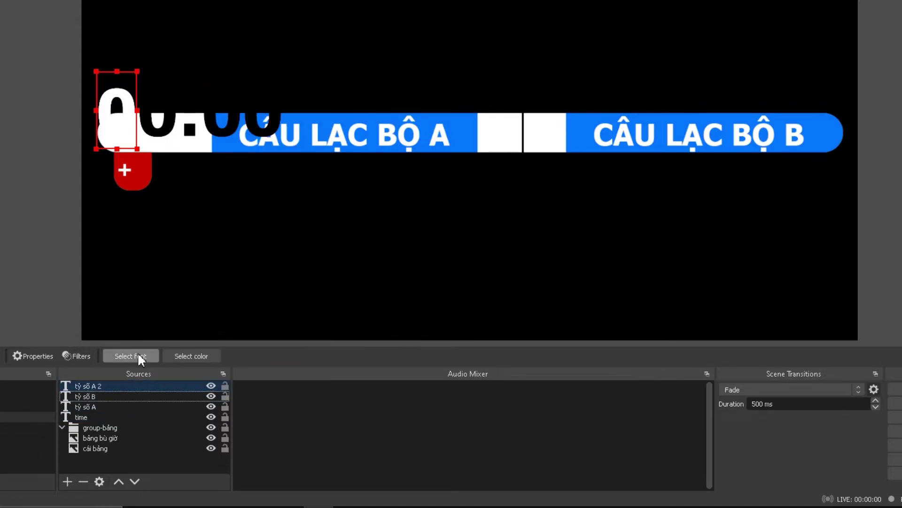
right_click(97, 388)
click(135, 159)
text(phút bù giờ)
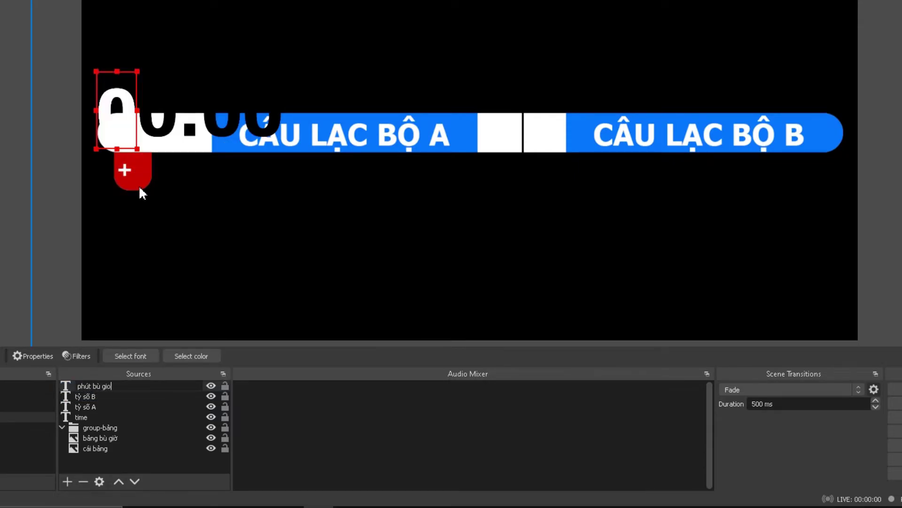
key(Return)
Make phút bù giờ read its value from Period.txt
double_click(151, 388)
click(642, 317)
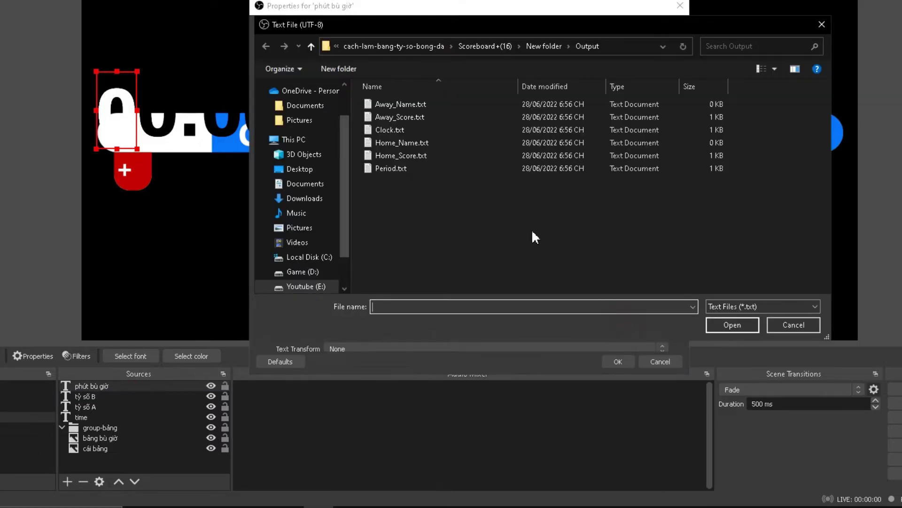
click(396, 168)
double_click(414, 167)
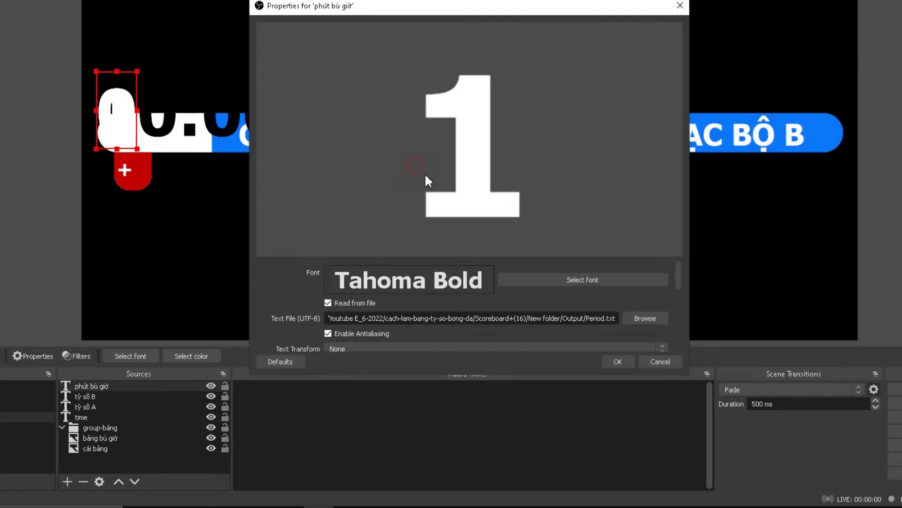
click(618, 362)
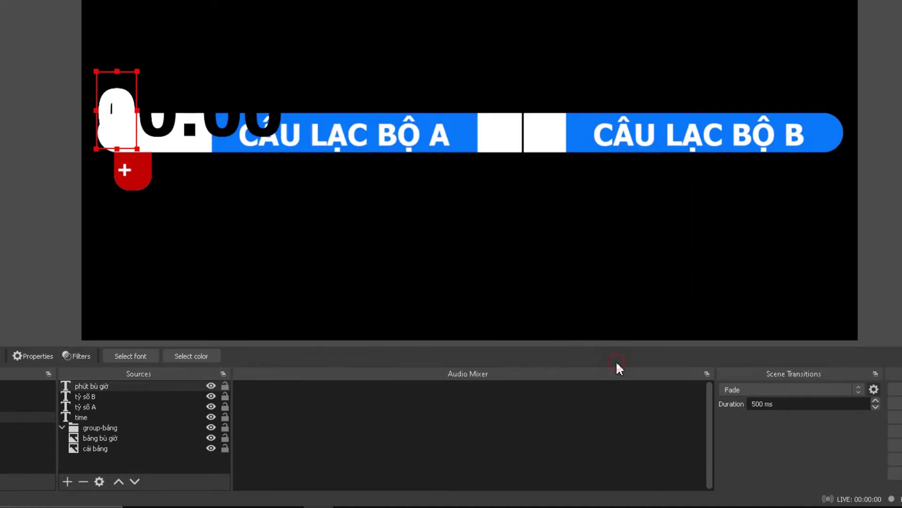
click(152, 462)
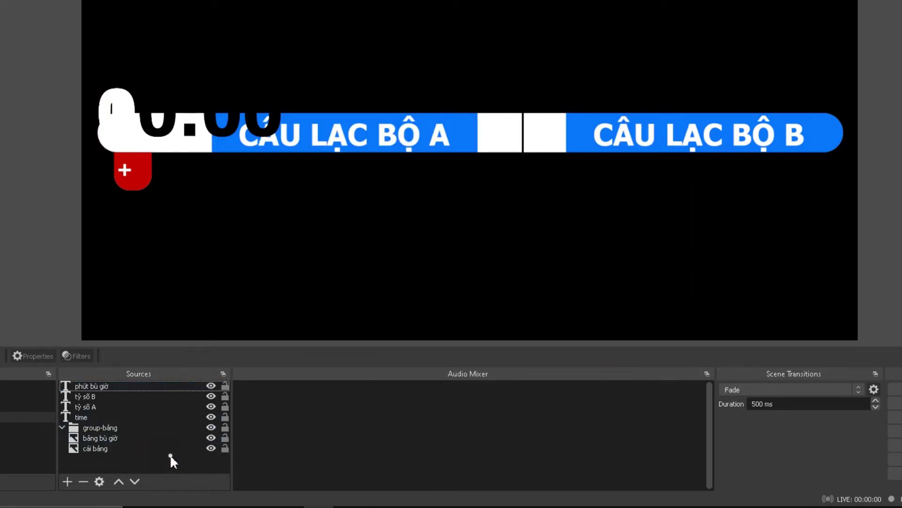
Add a new source group named 'thông số tỷ số'
right_click(170, 453)
mouse_move(287, 345)
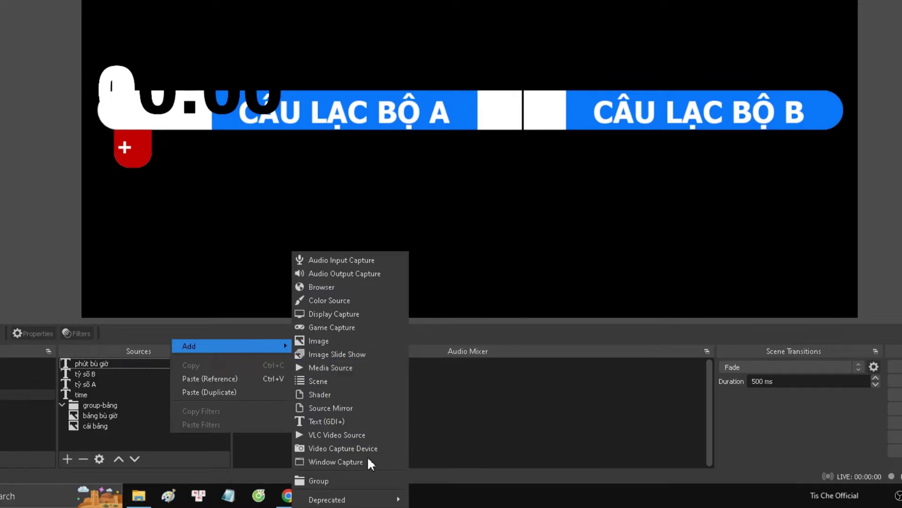
click(346, 480)
text(thông)
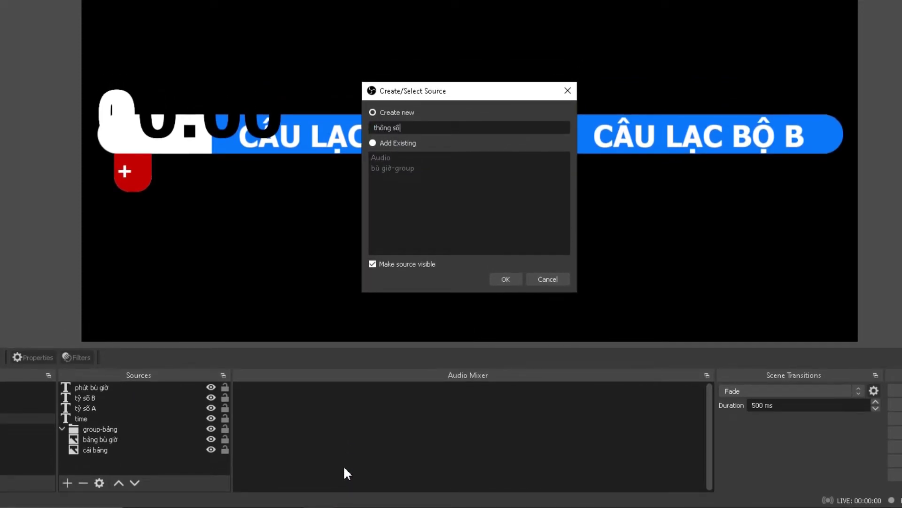
text(số)
key(Return)
Move the time, tỷ số A, tỷ số B and phút bù giờ texts into the group
click(129, 429)
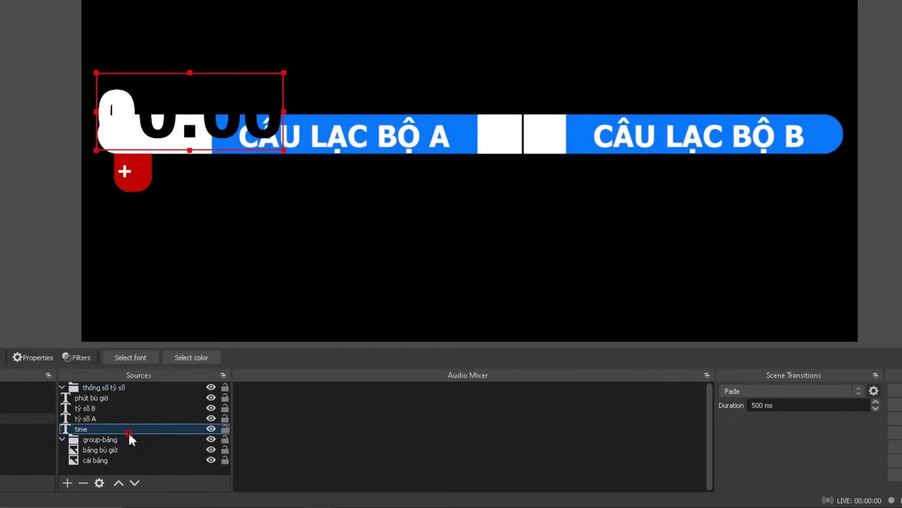
shift+click(126, 399)
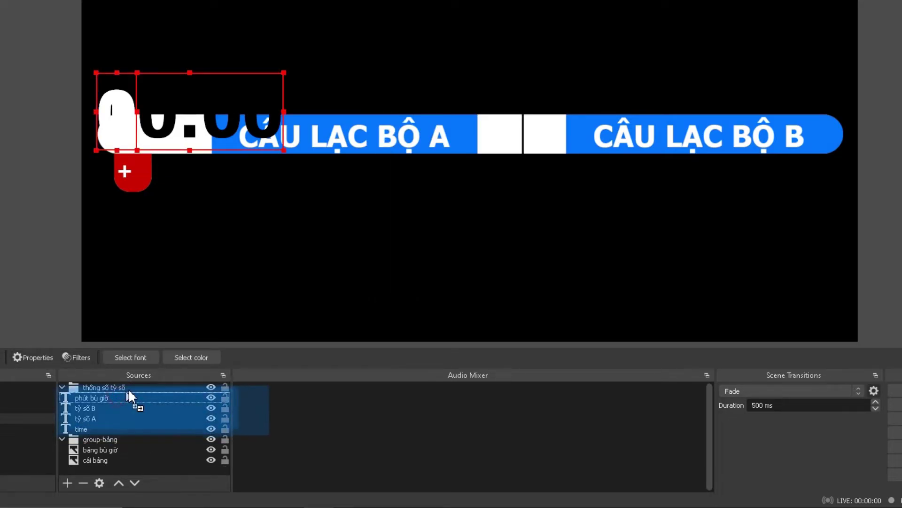
drag(117, 398, 128, 388)
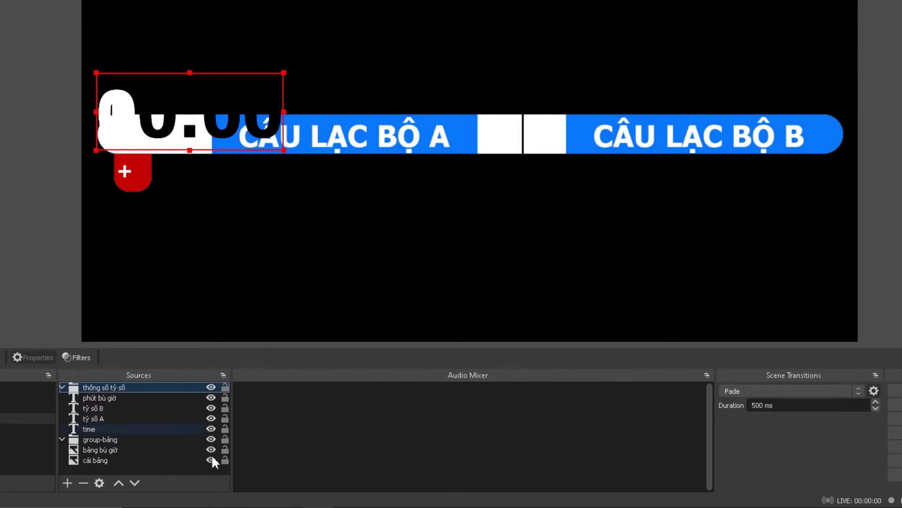
Add a green Color Source named 'background'
right_click(185, 472)
mouse_move(256, 385)
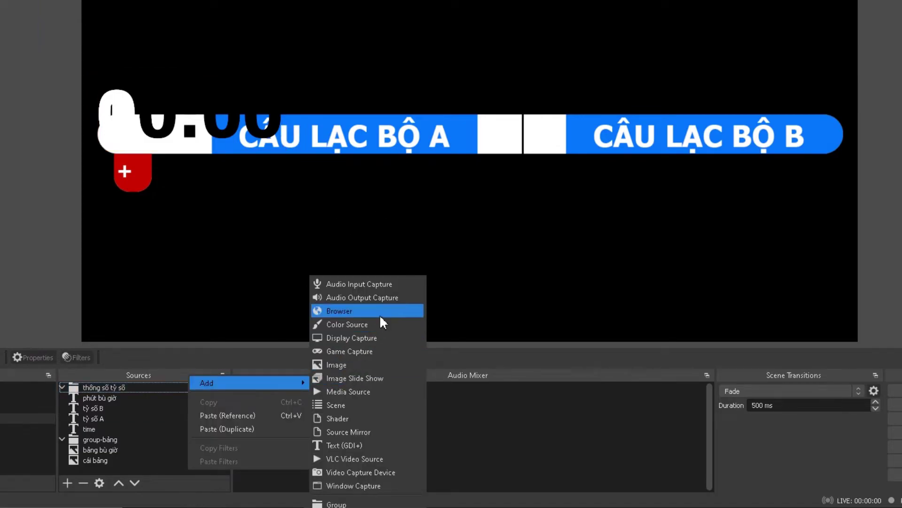
click(354, 325)
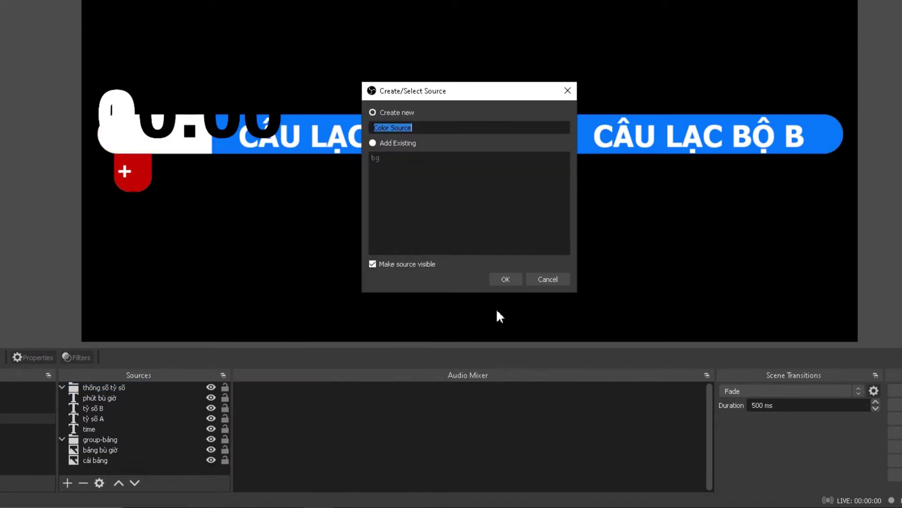
text(background)
key(Return)
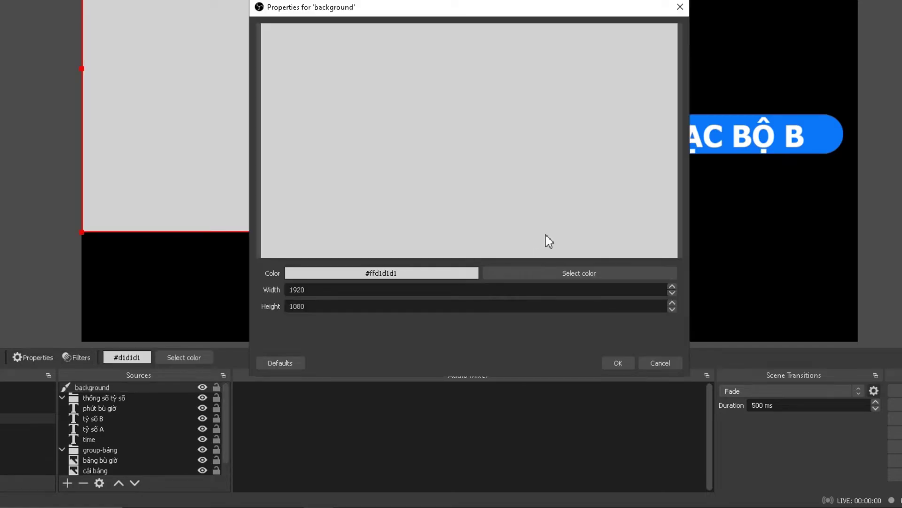
click(569, 272)
Put background beneath all sources and move the thông số tỷ số group toward scene centre
drag(162, 387, 221, 466)
click(126, 390)
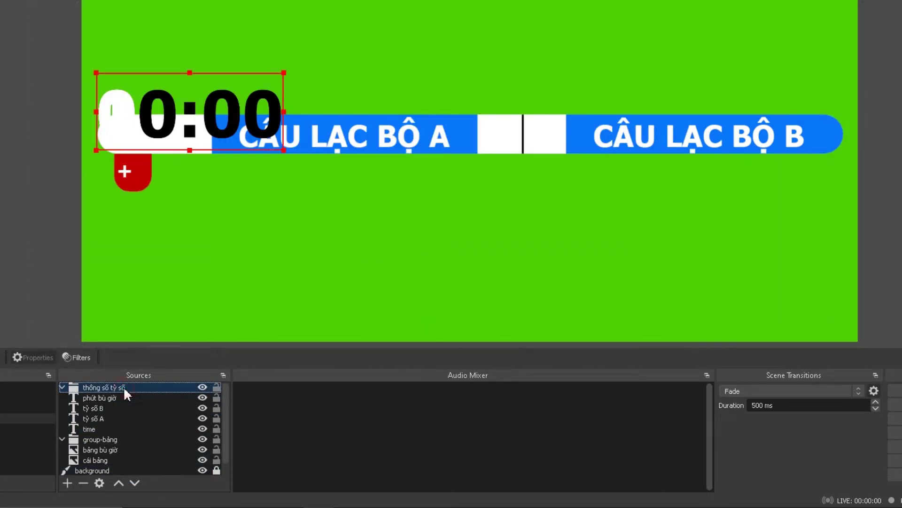
mouse_move(262, 96)
mouse_down()
mouse_move(504, 113)
mouse_move(432, 129)
mouse_move(451, 137)
mouse_move(535, 134)
mouse_move(298, 213)
mouse_up()
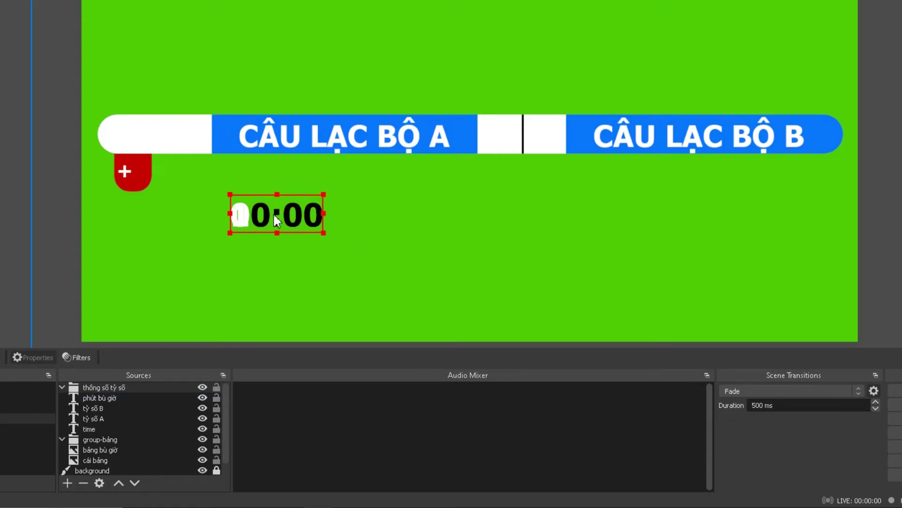
Place the 0:00 clock on the bar's white left end and team A's score in the white box
click(115, 418)
click(97, 427)
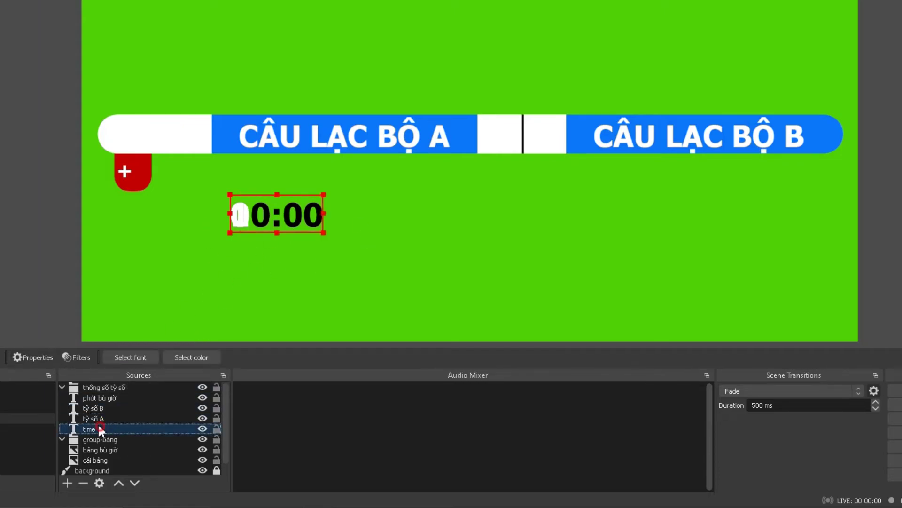
drag(279, 212, 159, 133)
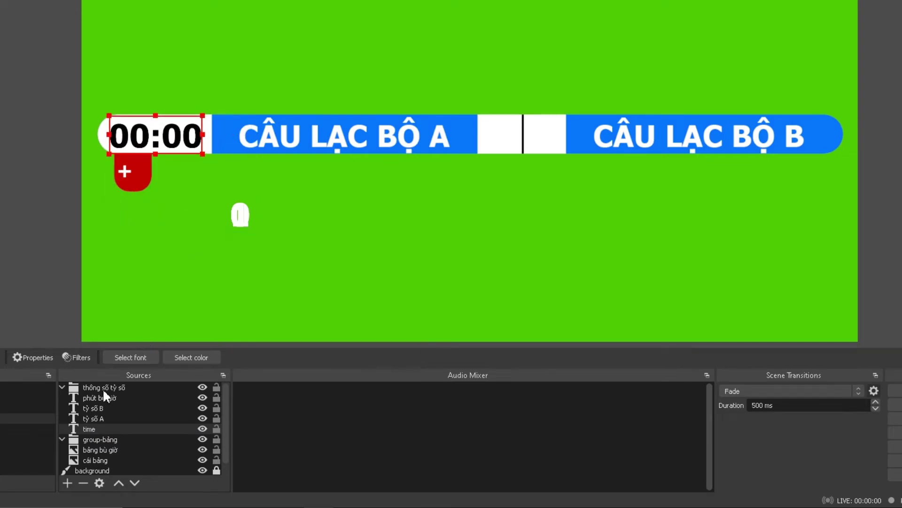
click(125, 418)
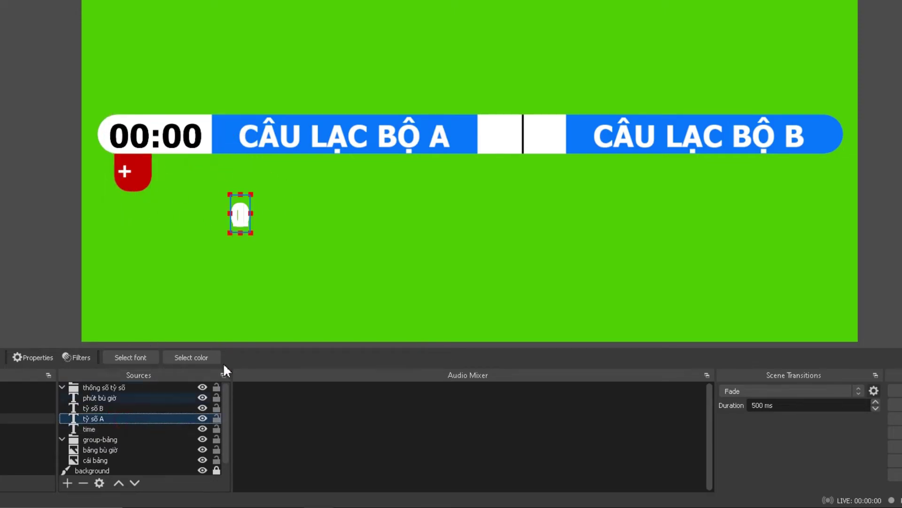
drag(244, 220, 503, 142)
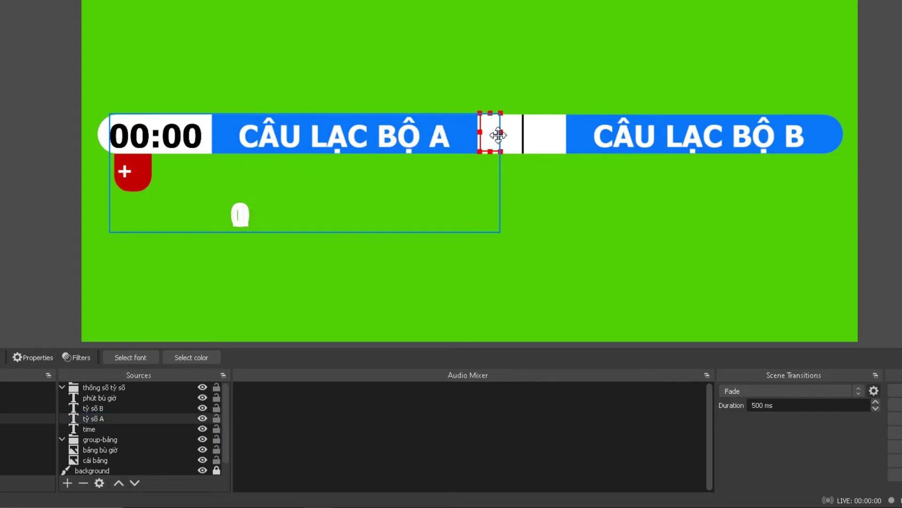
Set the tỷ số A and tỷ số B text colour to black
double_click(106, 418)
scroll(514, 341, down, 2)
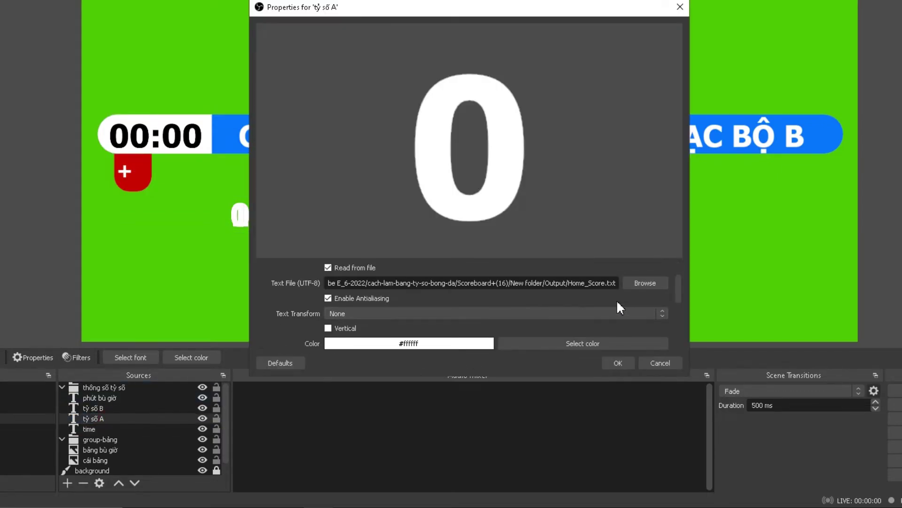
click(606, 344)
click(325, 102)
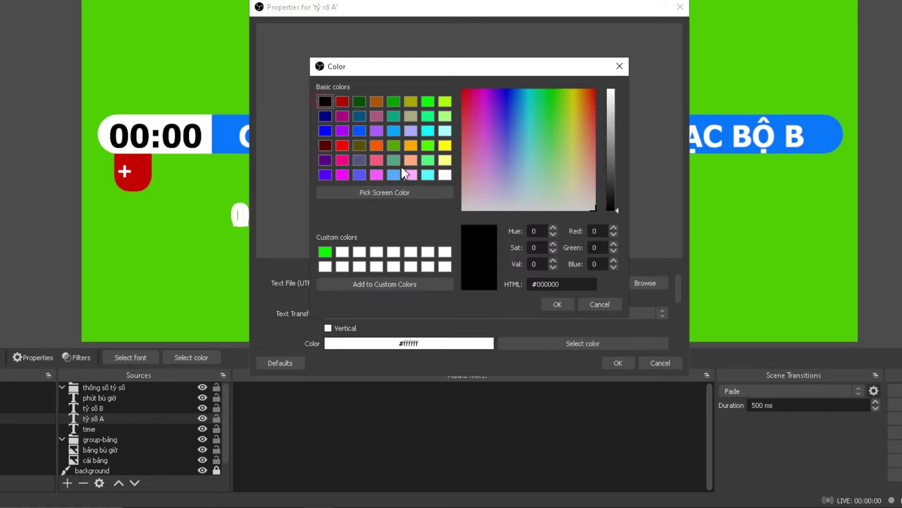
click(558, 305)
click(618, 363)
click(103, 408)
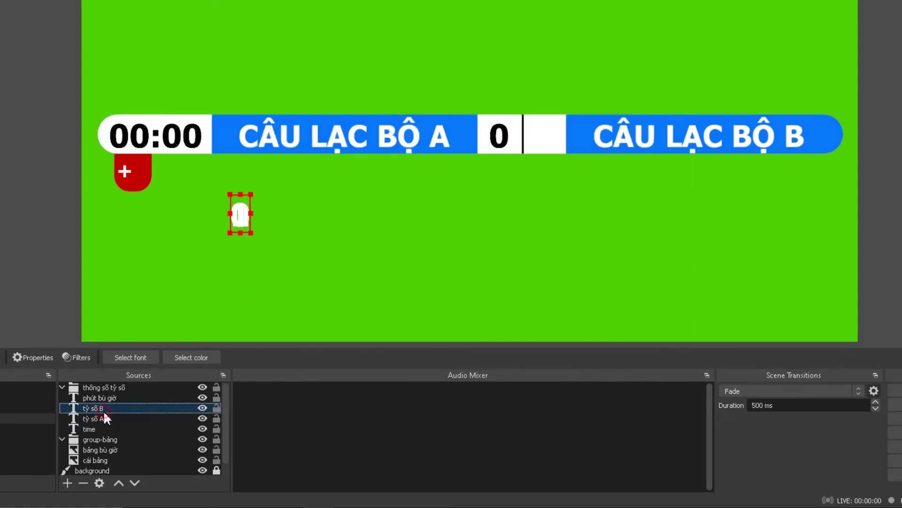
double_click(103, 408)
click(614, 363)
Nudge the score group slightly and sit the extra-time number on the red + badge
click(239, 213)
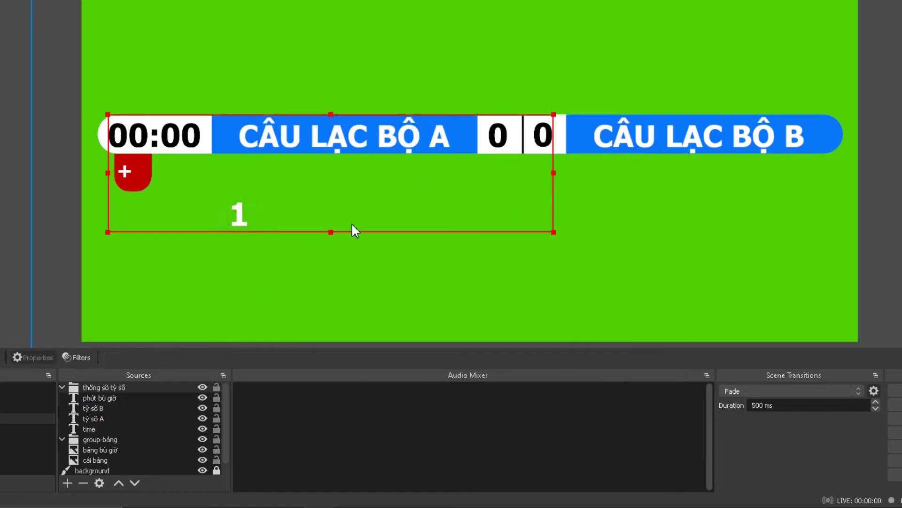
drag(492, 154, 493, 155)
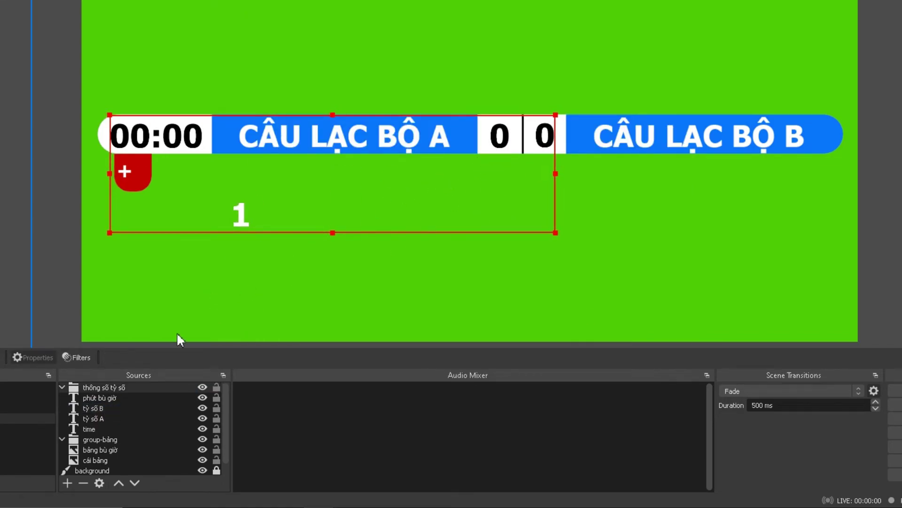
click(112, 407)
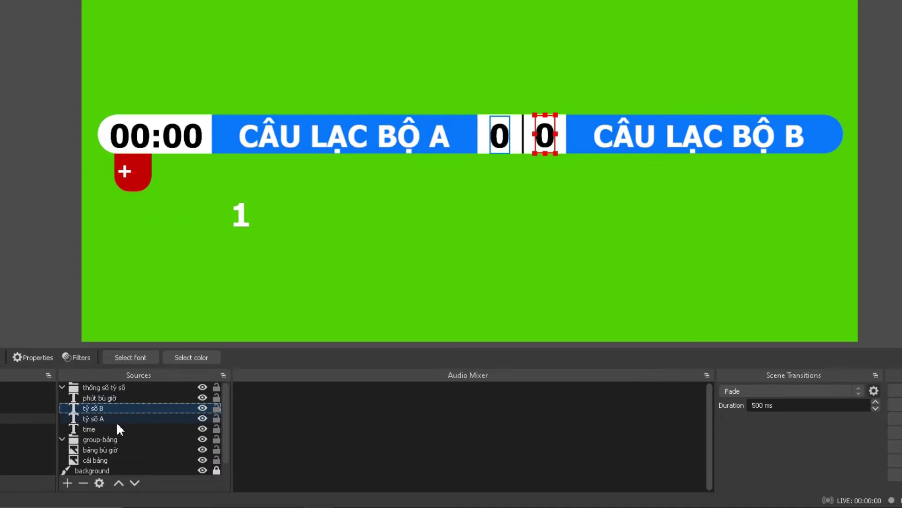
drag(247, 221, 142, 177)
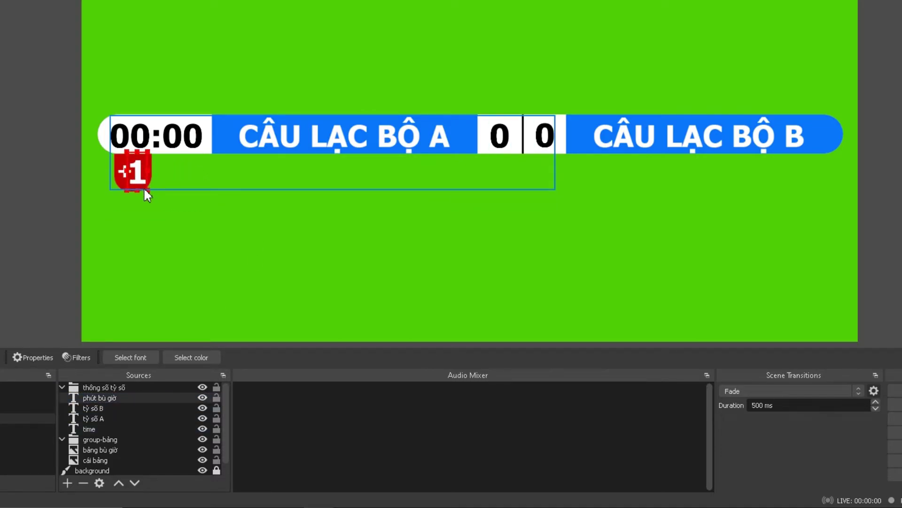
click(246, 282)
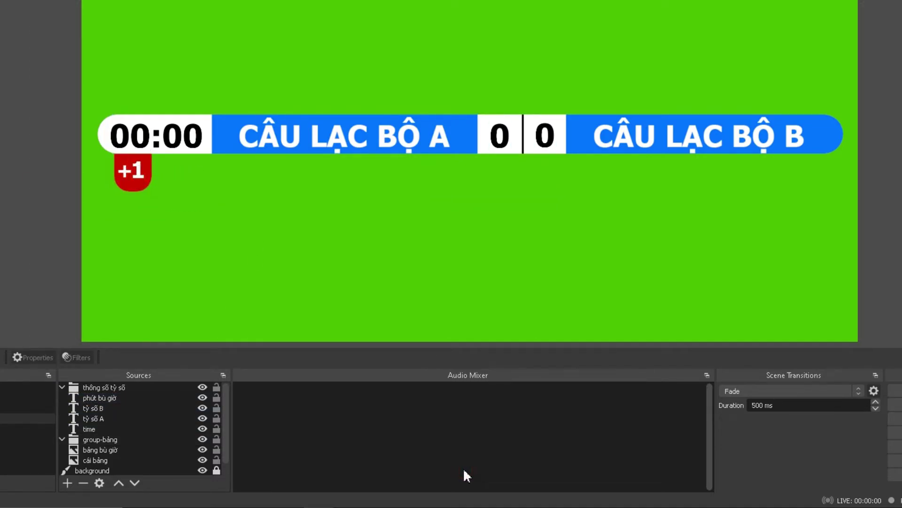
In Scoreboard+ settings, enable Speed at 1000 ms and turn on Stopwatch
key(alt+Tab)
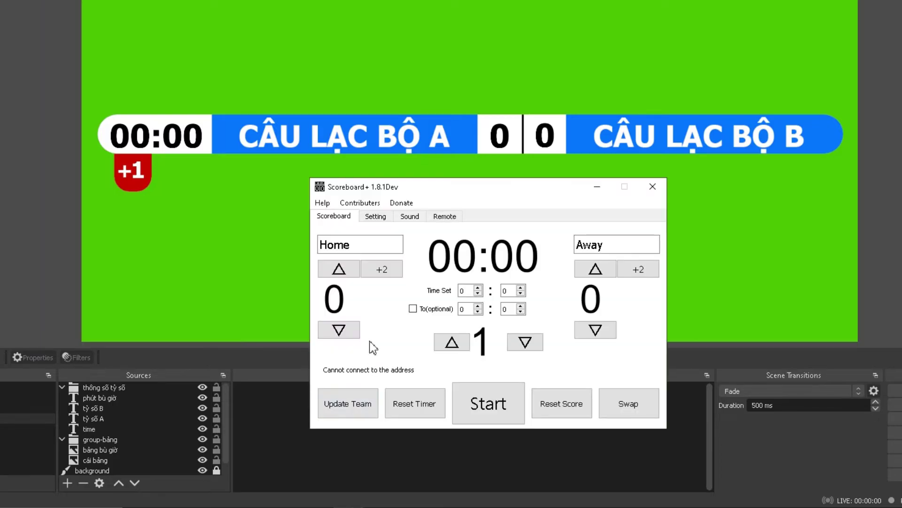
click(375, 217)
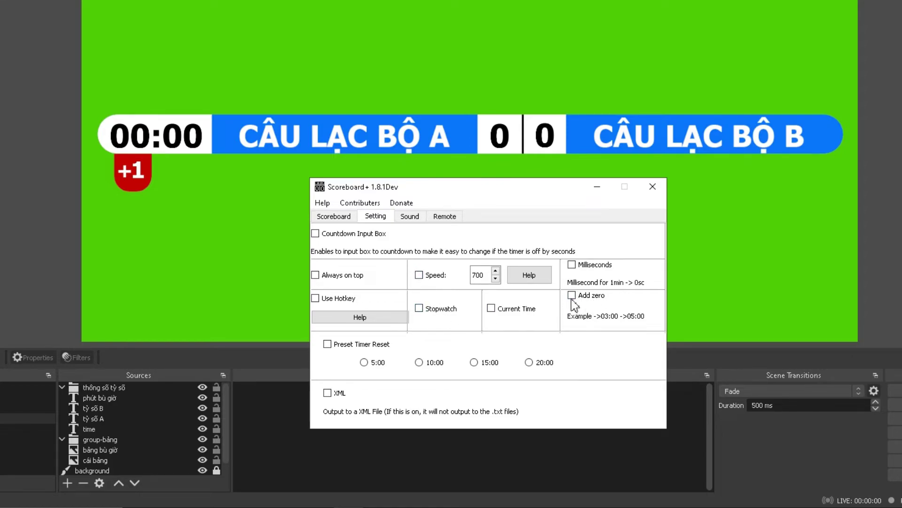
click(434, 276)
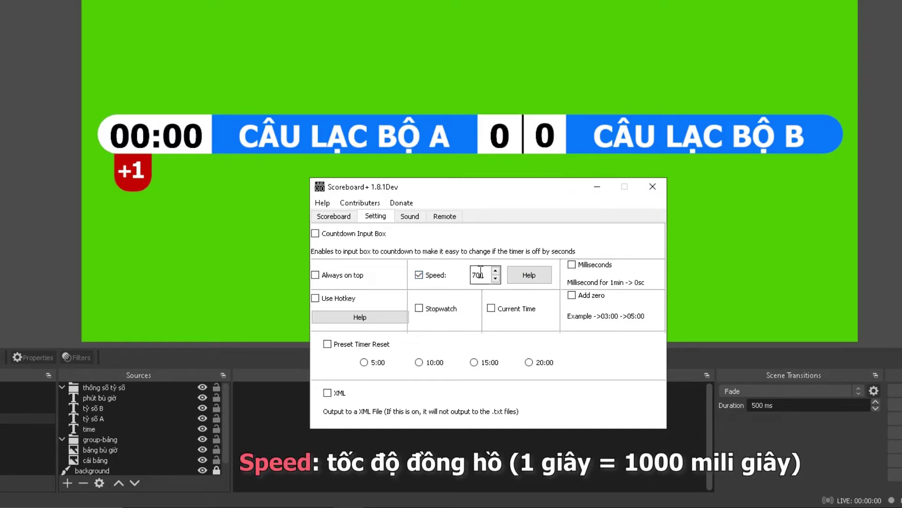
click(483, 273)
double_click(487, 276)
text(1000)
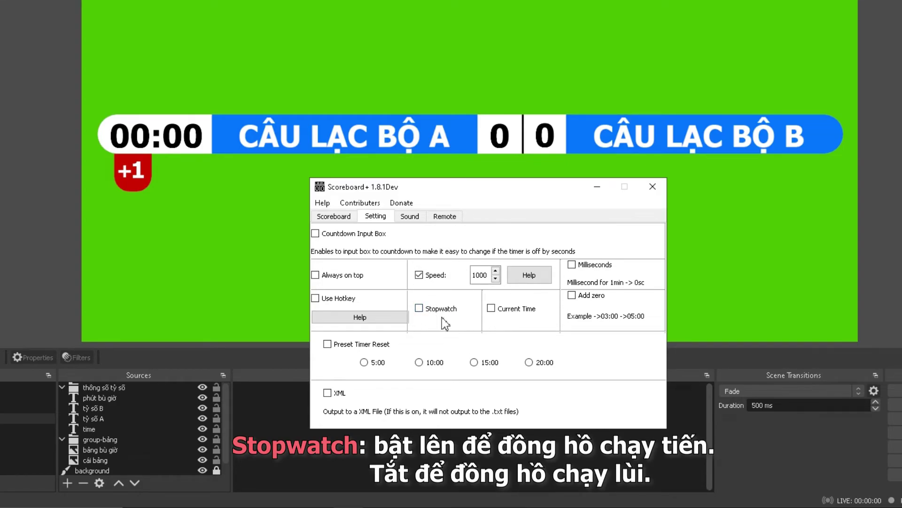
click(420, 308)
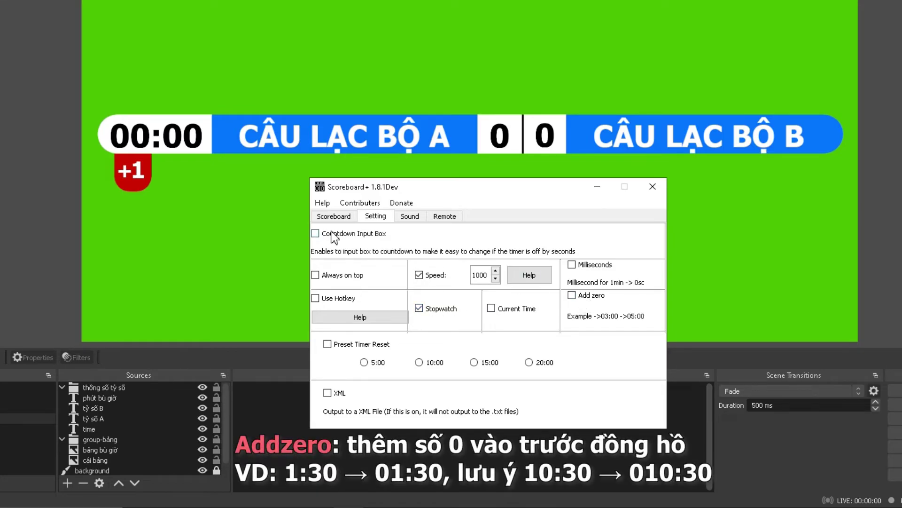
Start the match clock and enter 10 as the start-time minutes
click(339, 217)
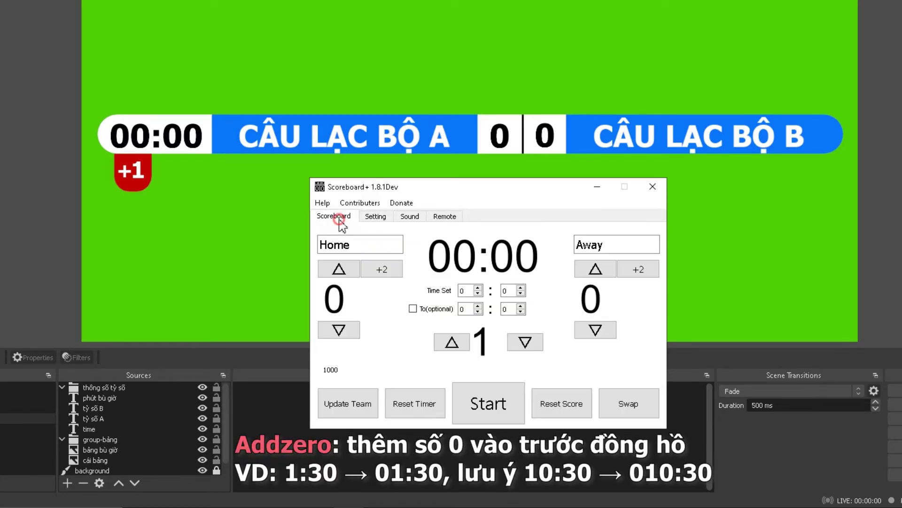
click(486, 404)
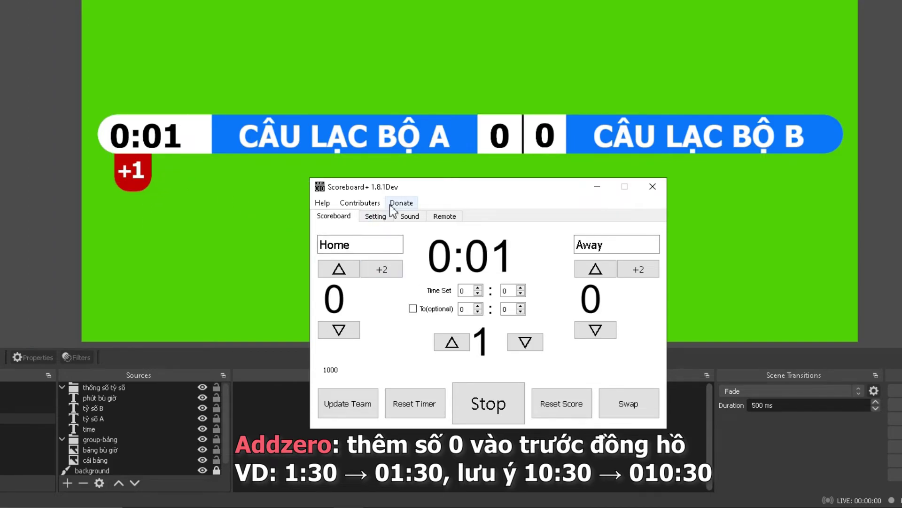
click(379, 216)
click(328, 218)
click(375, 216)
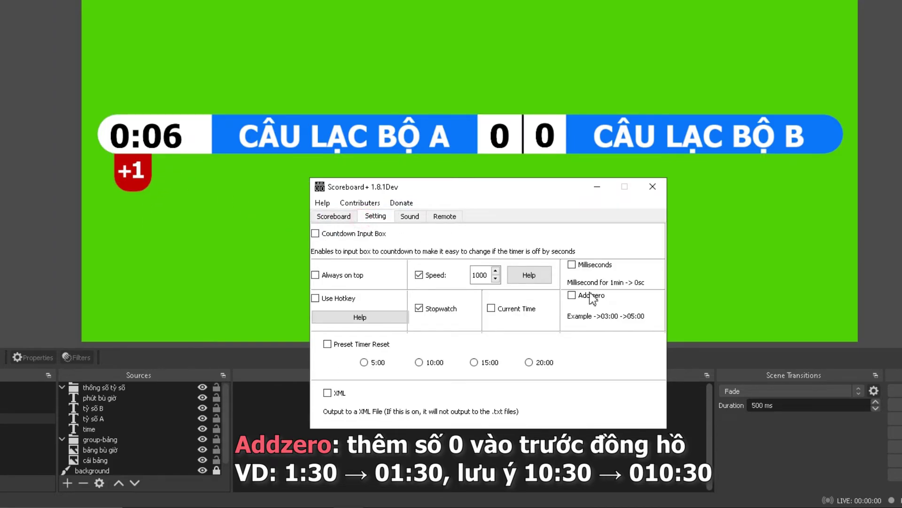
click(328, 217)
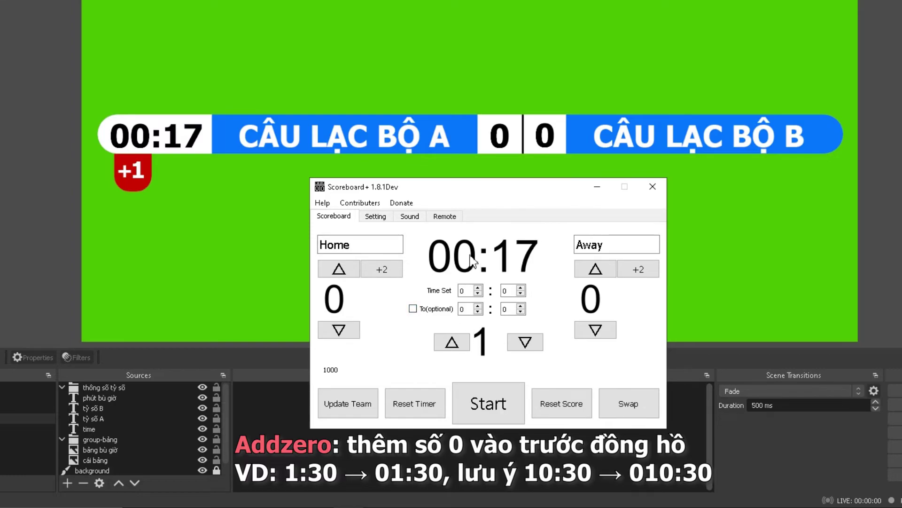
double_click(463, 291)
text(10)
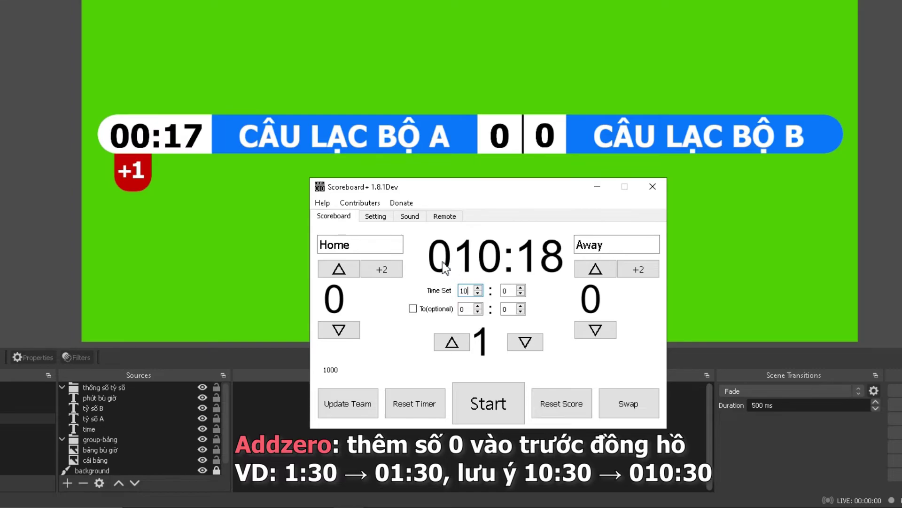
Turn off Add zero and shorten the start minutes from 10 to 1
click(378, 217)
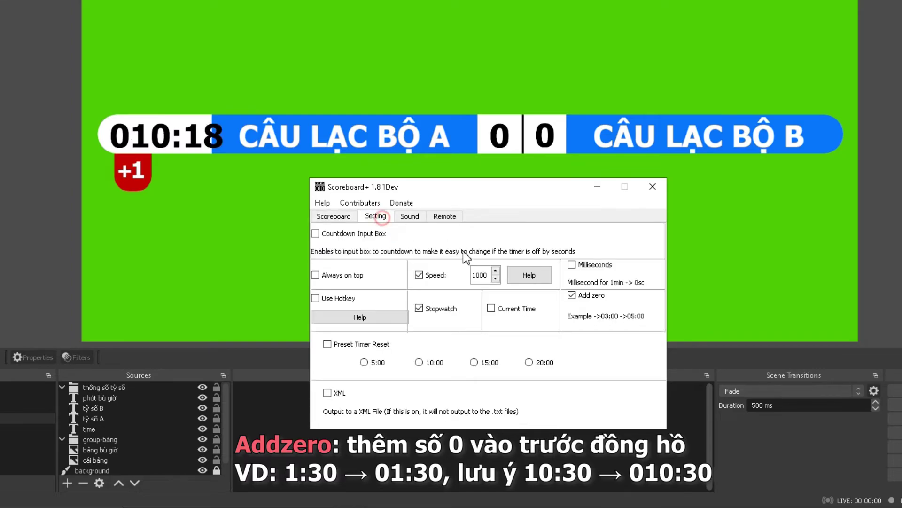
click(582, 301)
click(334, 216)
click(376, 217)
click(342, 214)
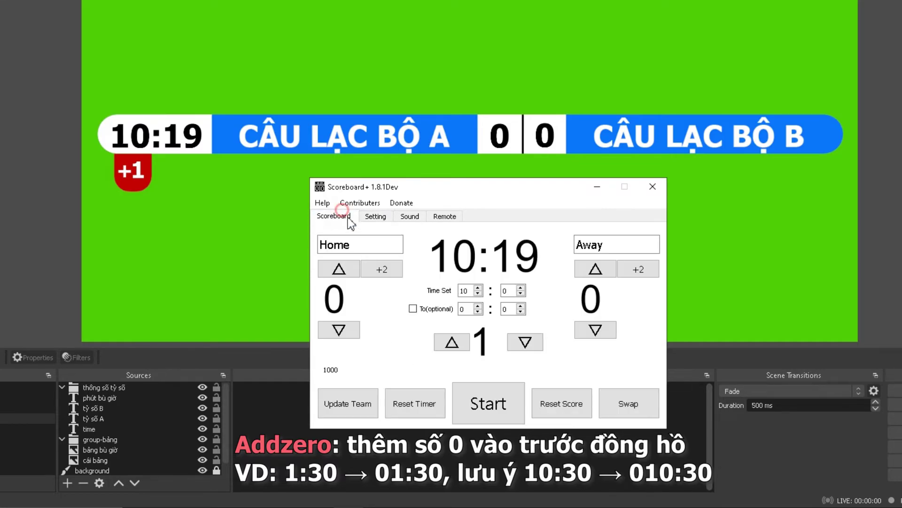
click(470, 291)
key(BackSpace)
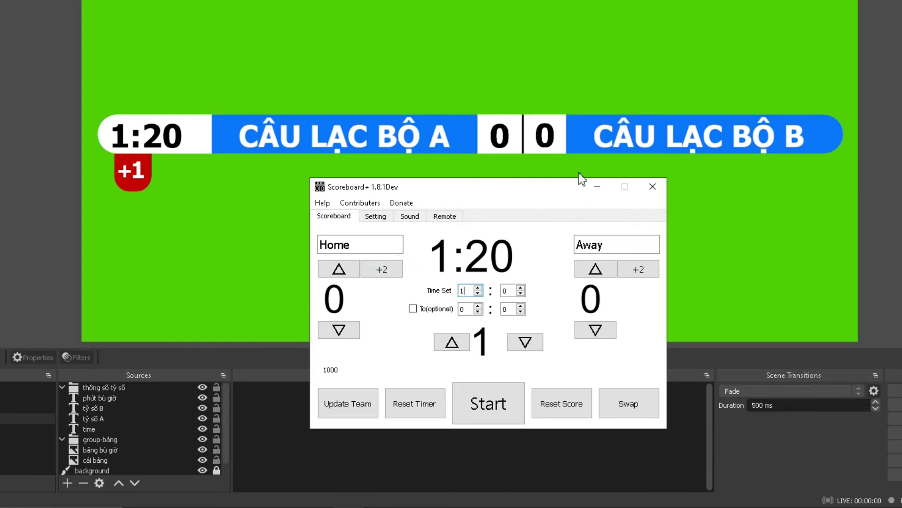
Rename the home and away teams to A and B
double_click(358, 246)
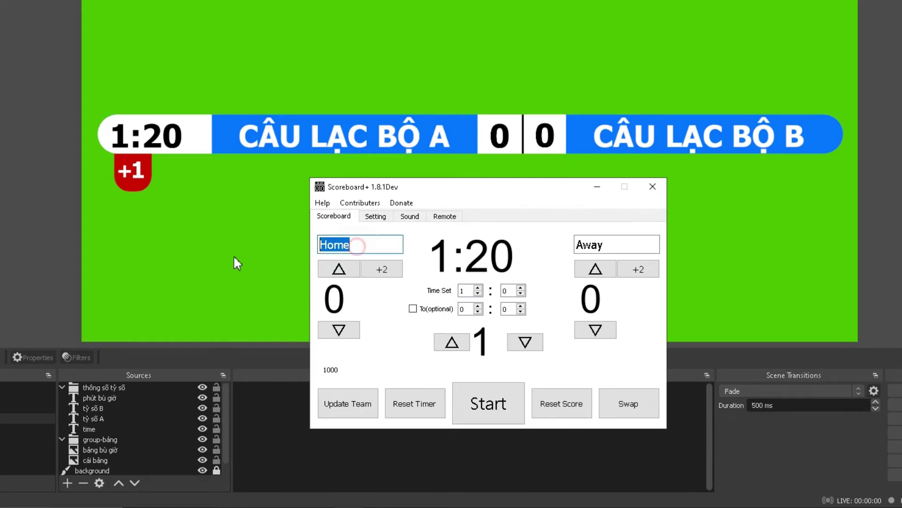
text(A)
double_click(593, 244)
text(B)
Set the score to 1–2 and raise the added time to 3
click(339, 270)
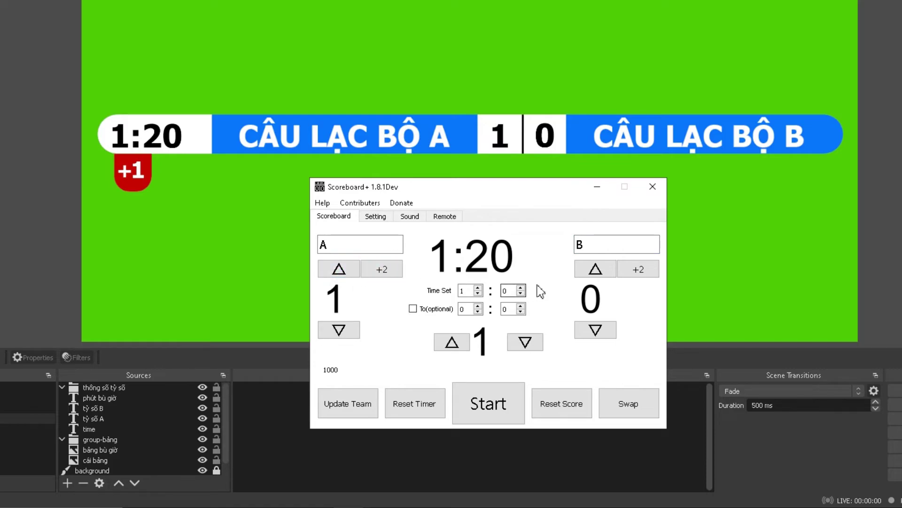
click(596, 270)
click(599, 272)
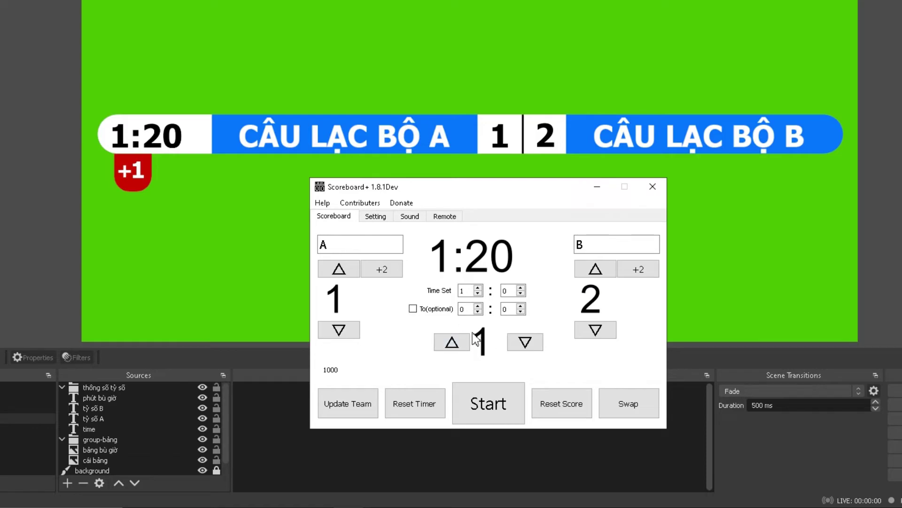
click(454, 341)
click(454, 342)
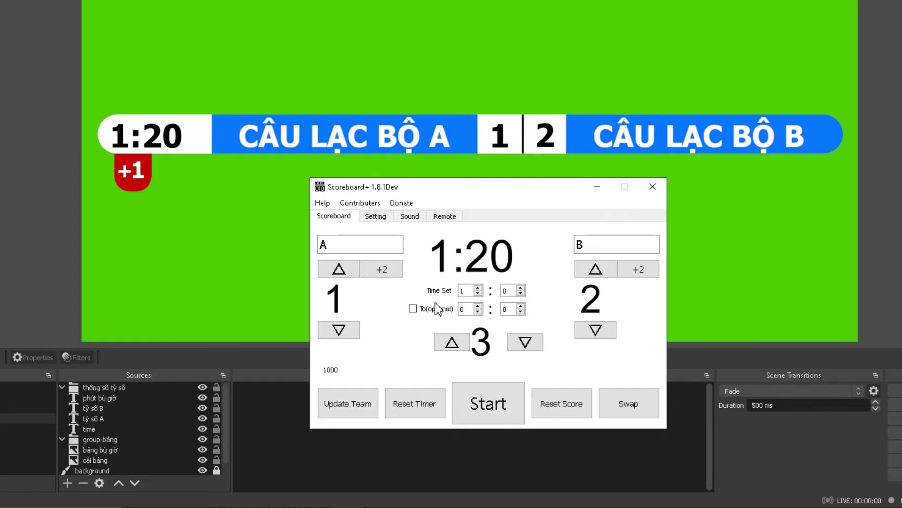
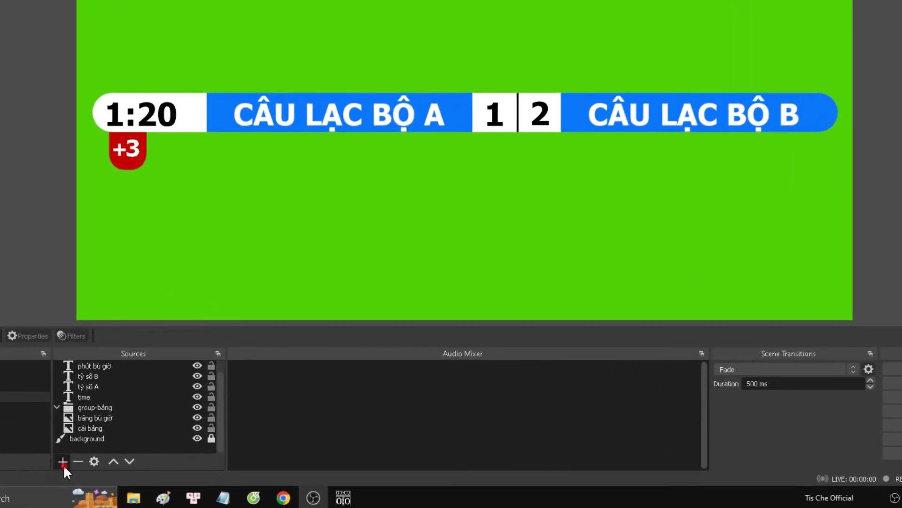
Create the 'phút bù giờ group' group and move the bảng bù giờ image and phút bù giờ text into it
click(133, 469)
click(98, 442)
text(phút bù giờ b)
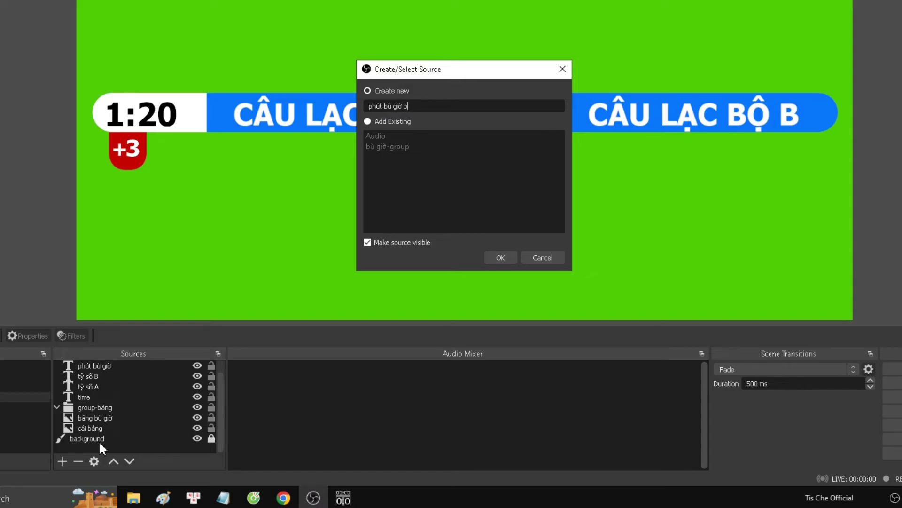
key(Return)
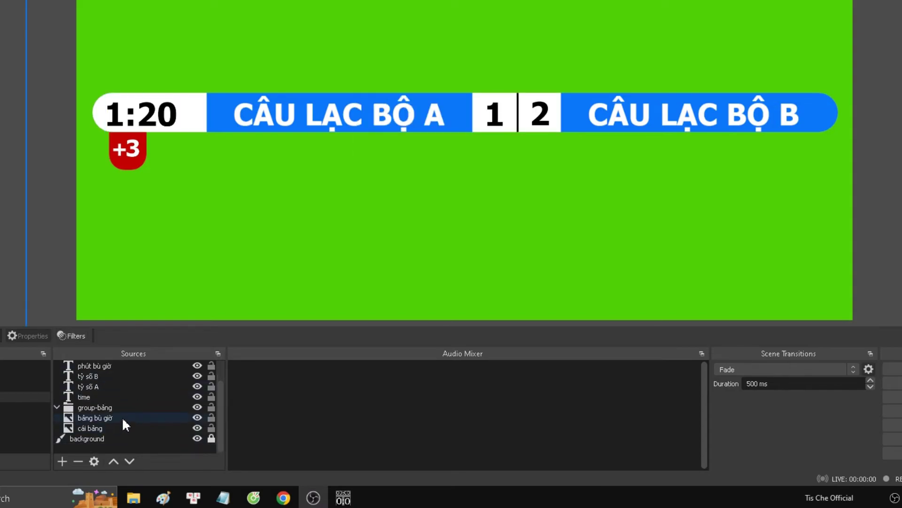
drag(122, 417, 127, 362)
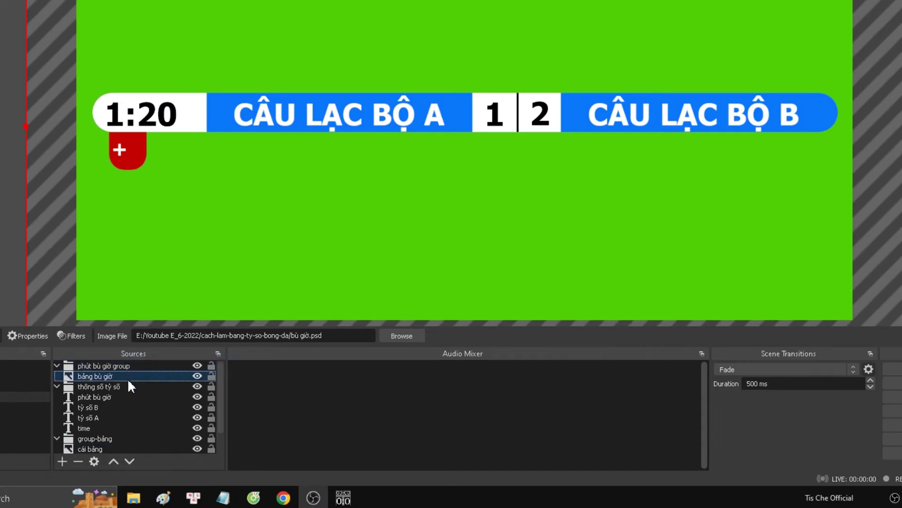
drag(107, 397, 117, 372)
Collapse the thông số tỷ số and group-bảng folders and clear the source selection
click(57, 397)
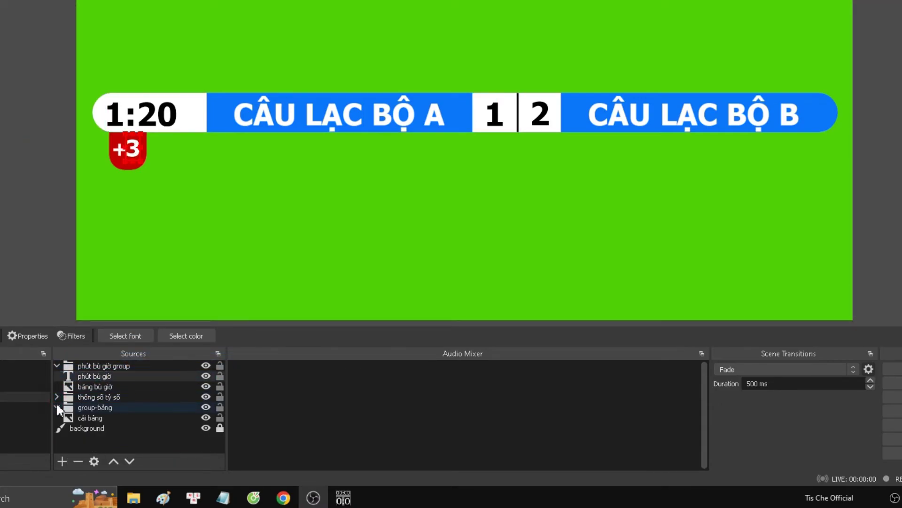
click(56, 407)
click(103, 365)
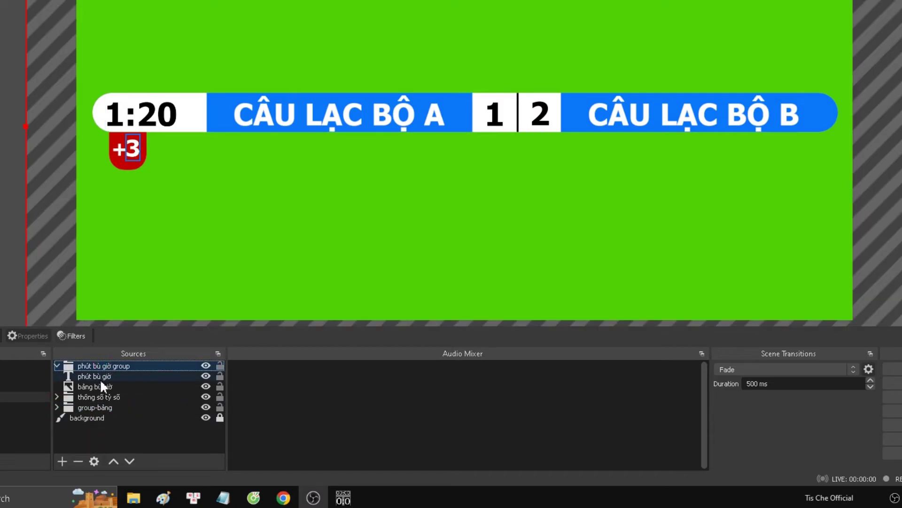
click(98, 386)
click(161, 438)
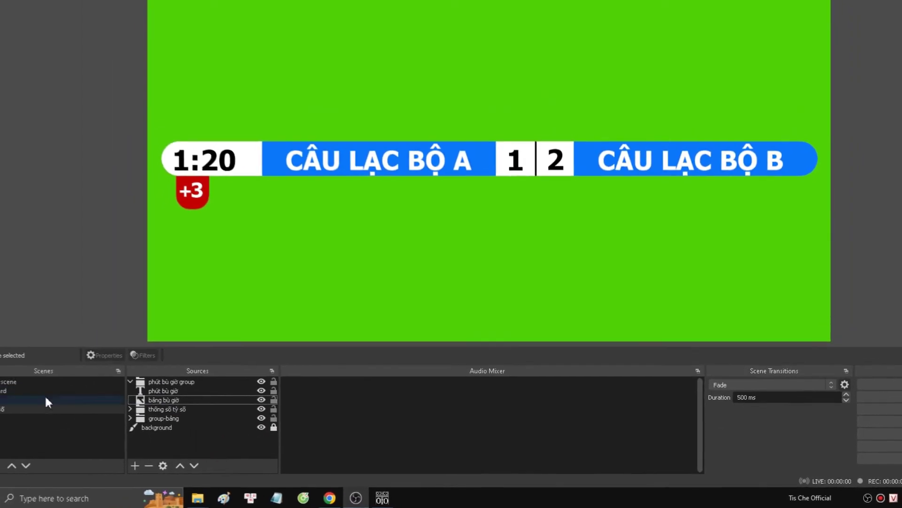
Add a Move Source filter named 'xuất hiện' to the bảng tỷ số scene
right_click(17, 407)
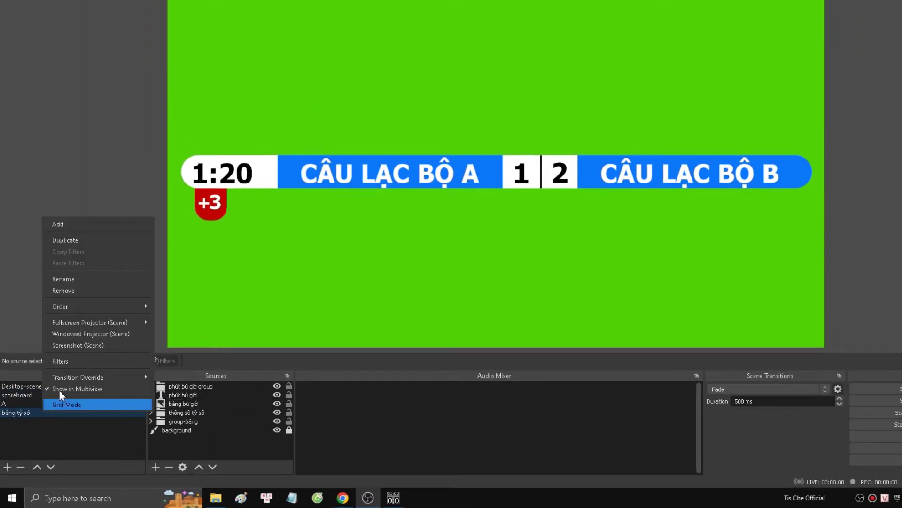
click(61, 361)
right_click(338, 109)
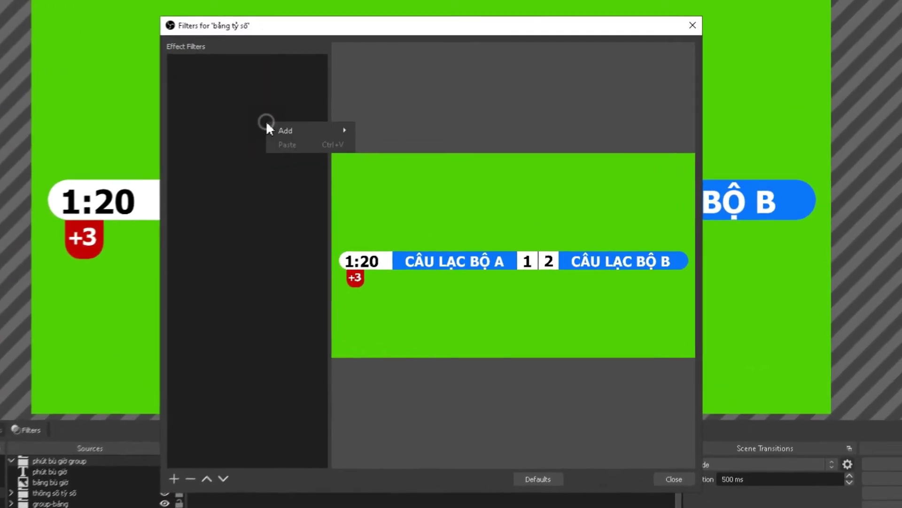
mouse_move(281, 132)
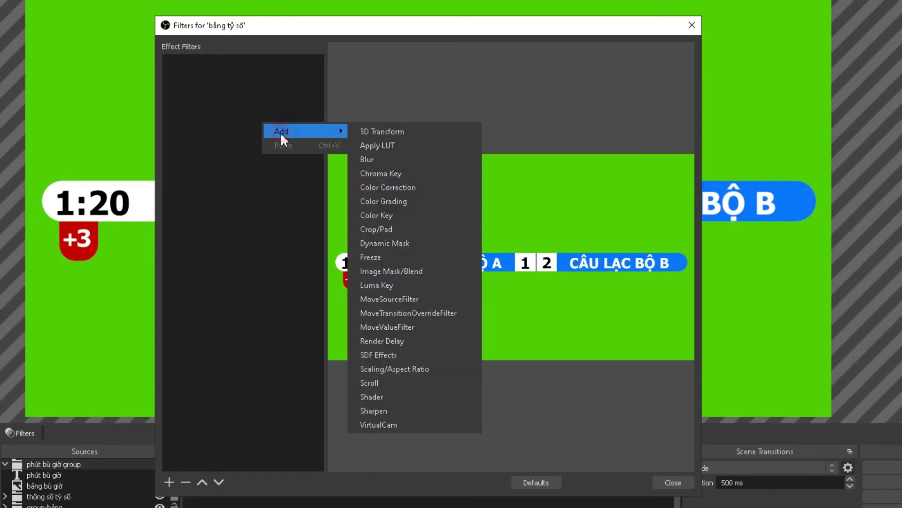
click(413, 299)
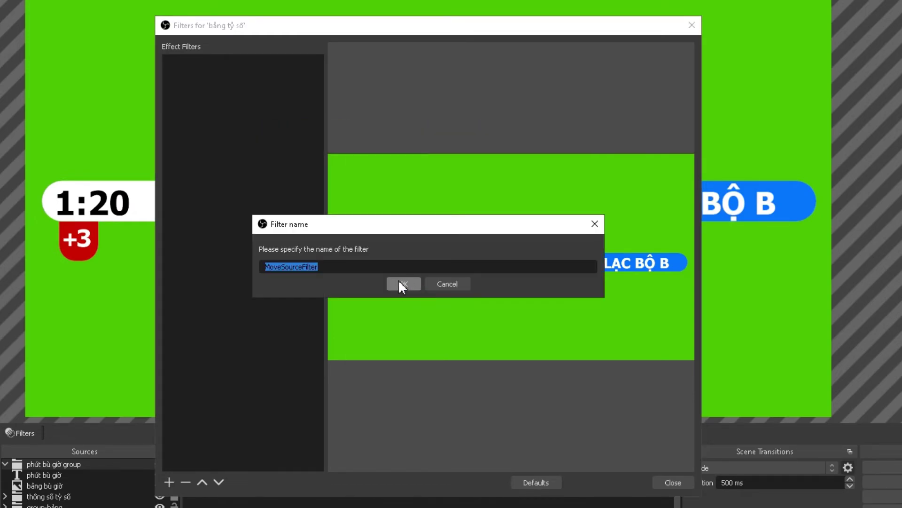
text(xua)
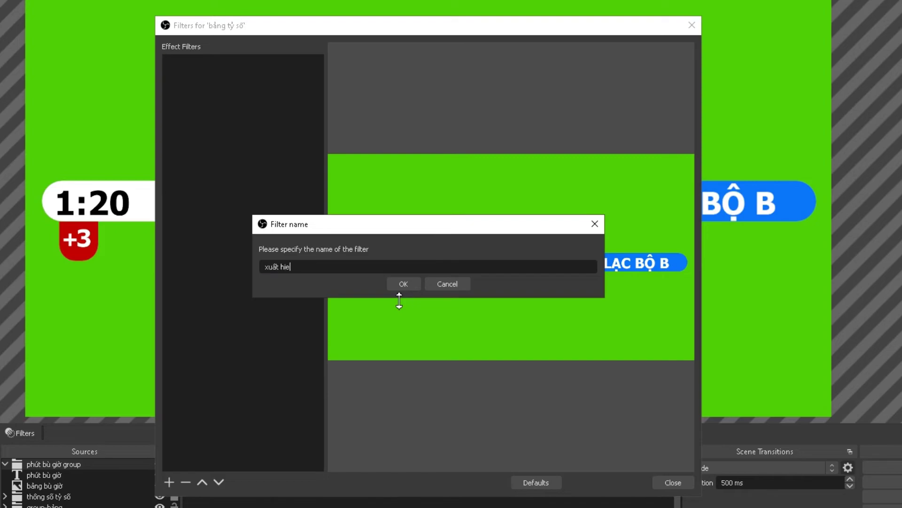
text(ện)
key(Return)
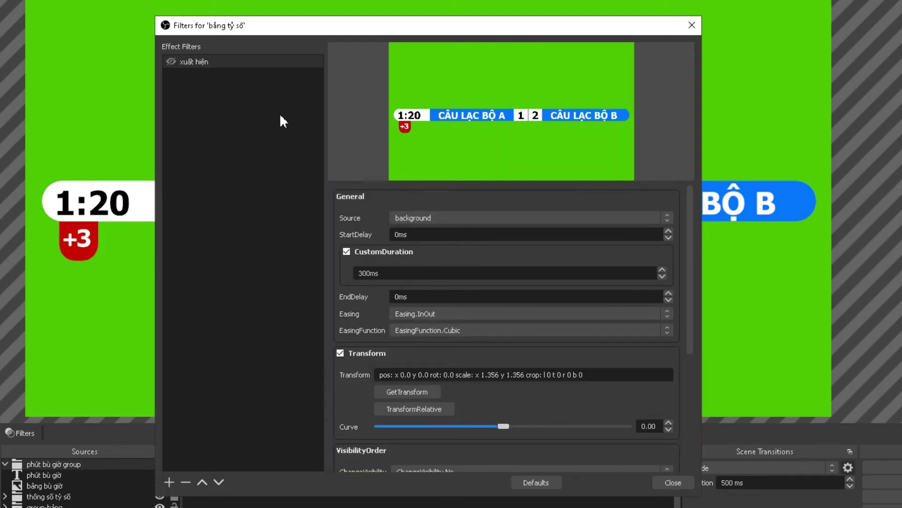
Rename the filter to 'xuất hiện bù giờ' and set its source to phút bù giờ group
right_click(243, 65)
click(286, 112)
text(bù giờ)
key(Return)
click(402, 217)
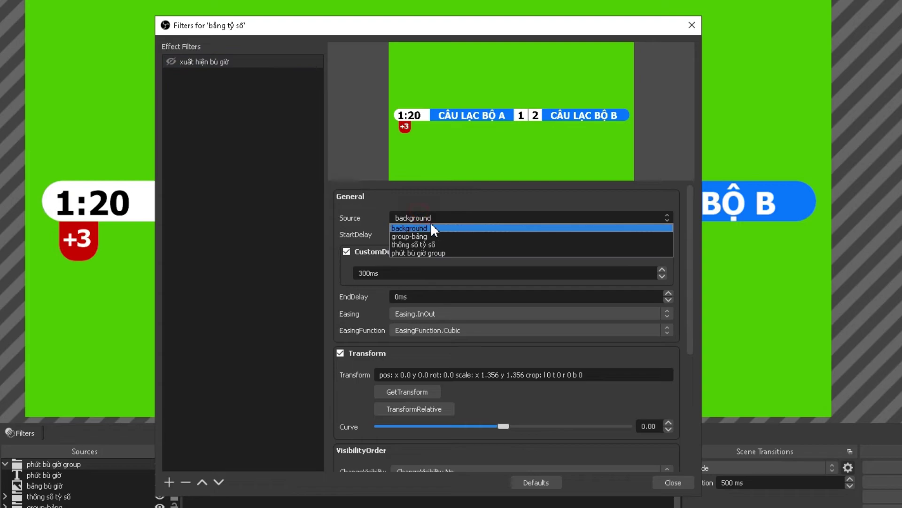
click(429, 253)
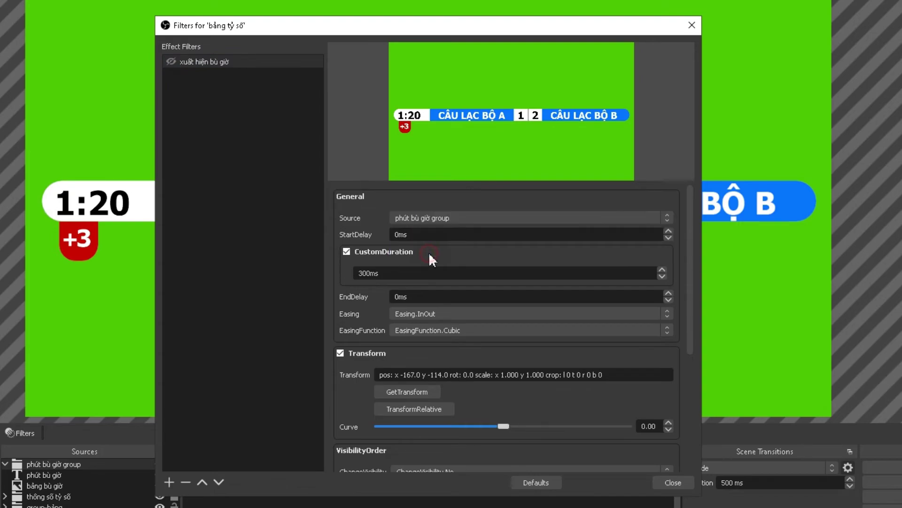
click(407, 391)
Duplicate the xuất hiện bù giờ filter as 'biến mất bù giờ'
right_click(264, 61)
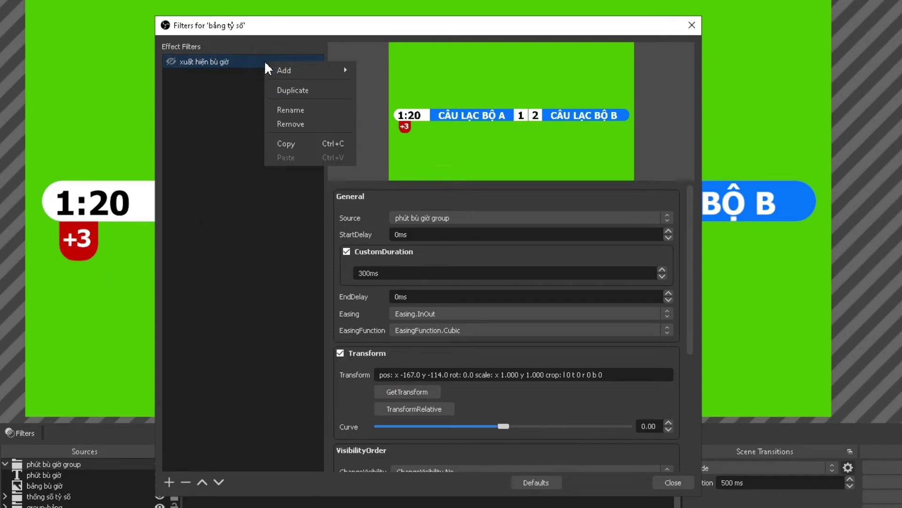
click(301, 96)
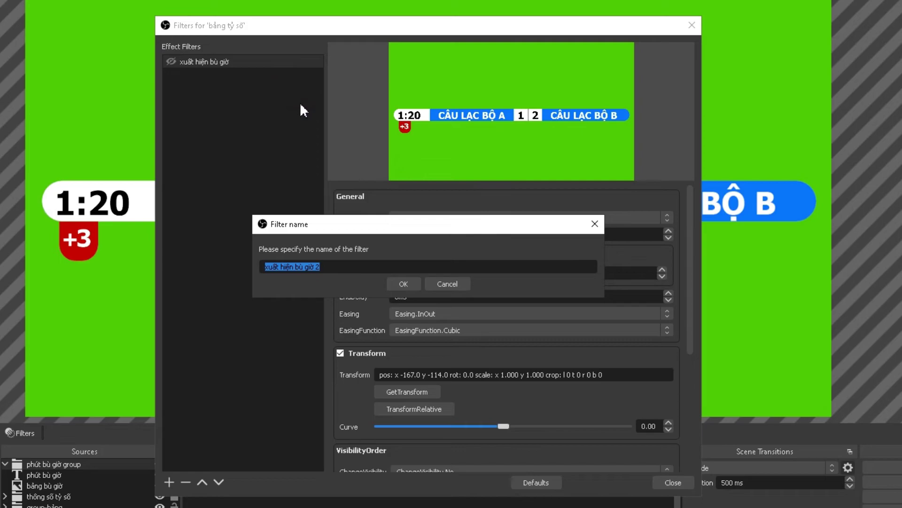
text(bie)
text(wf)
key(Return)
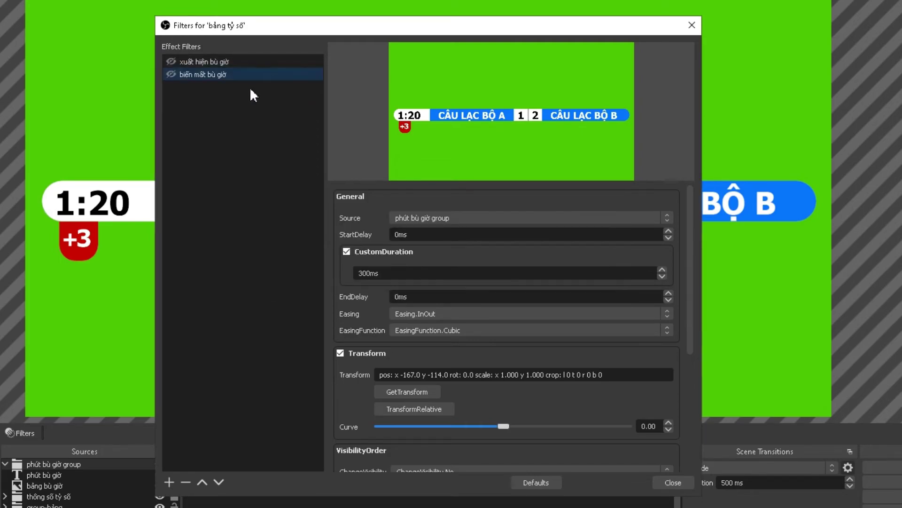
click(228, 74)
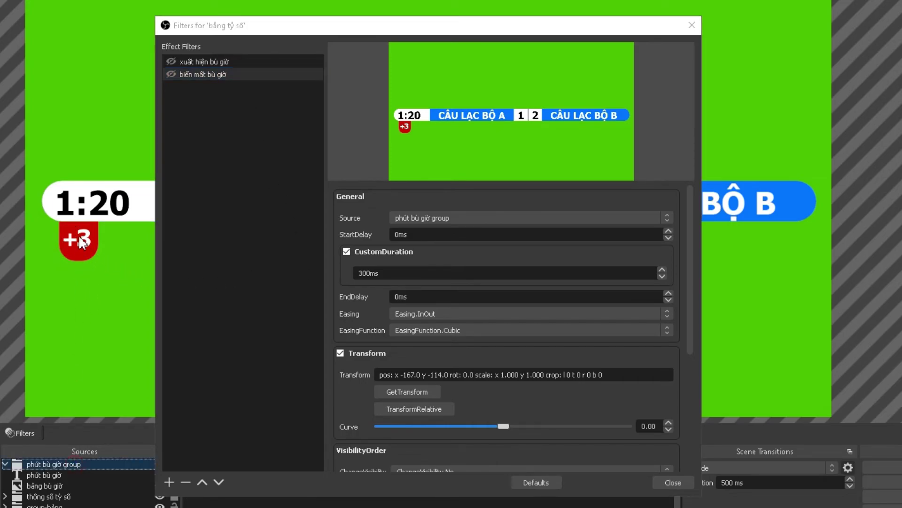
Tuck the +3 badge up onto the 1:20 clock and layer phút bù giờ group beneath group-bảng
drag(86, 236, 88, 197)
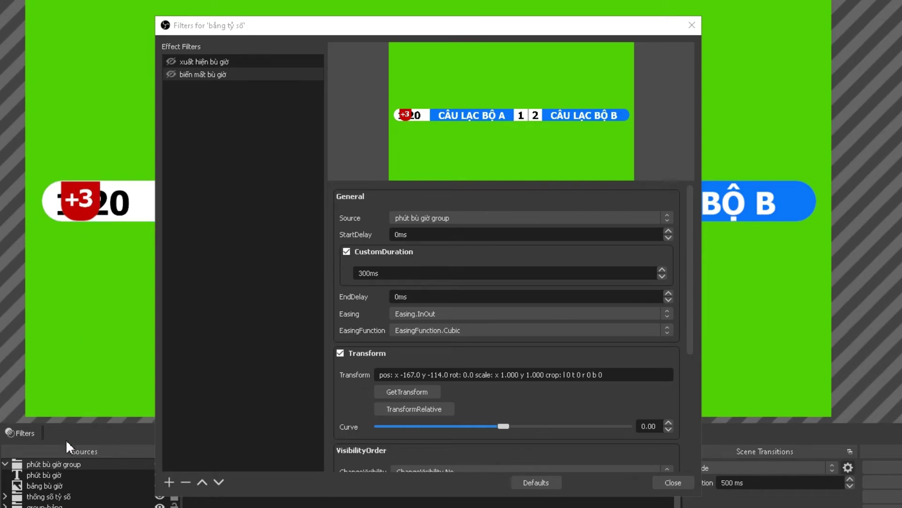
click(70, 462)
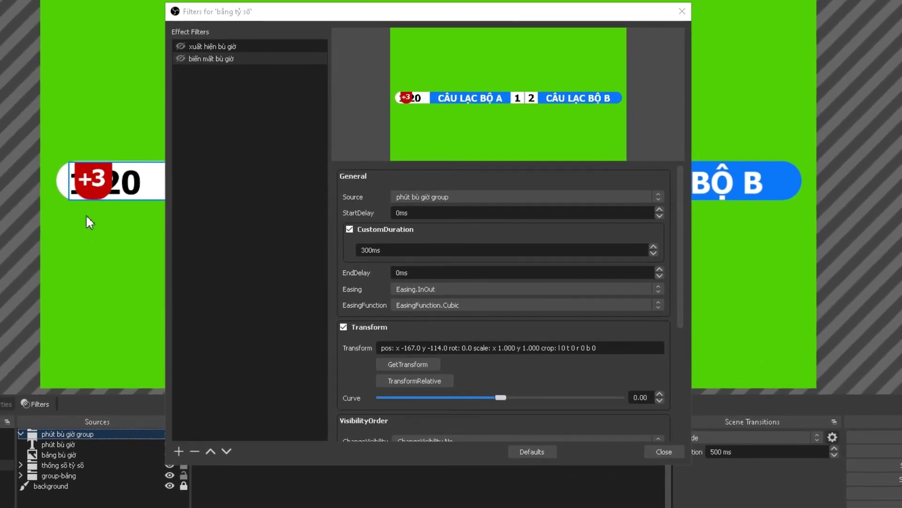
click(91, 450)
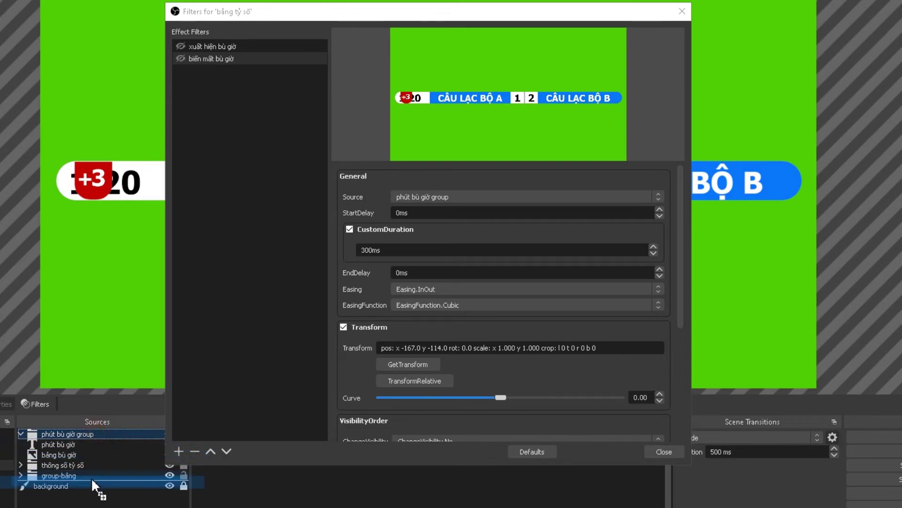
drag(97, 433, 91, 477)
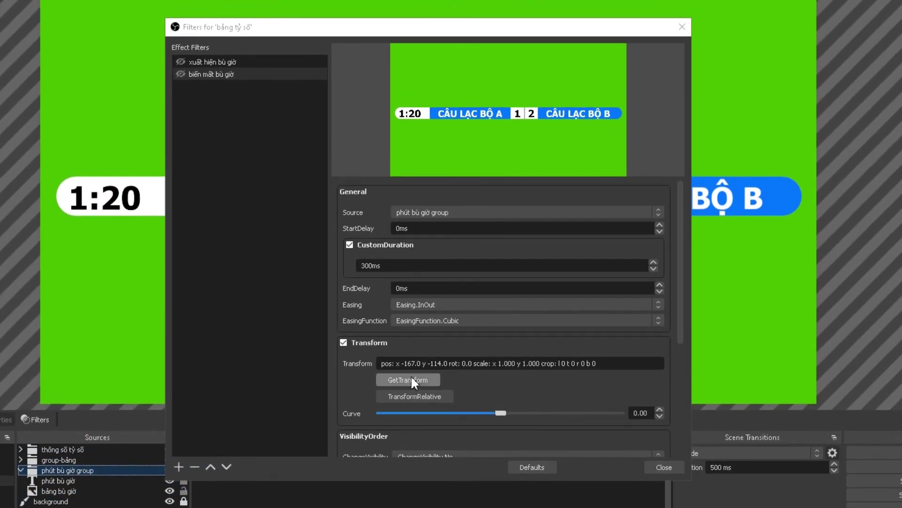
Store the badge's hidden position and test the +3 tag sliding in and out with both filters
click(412, 378)
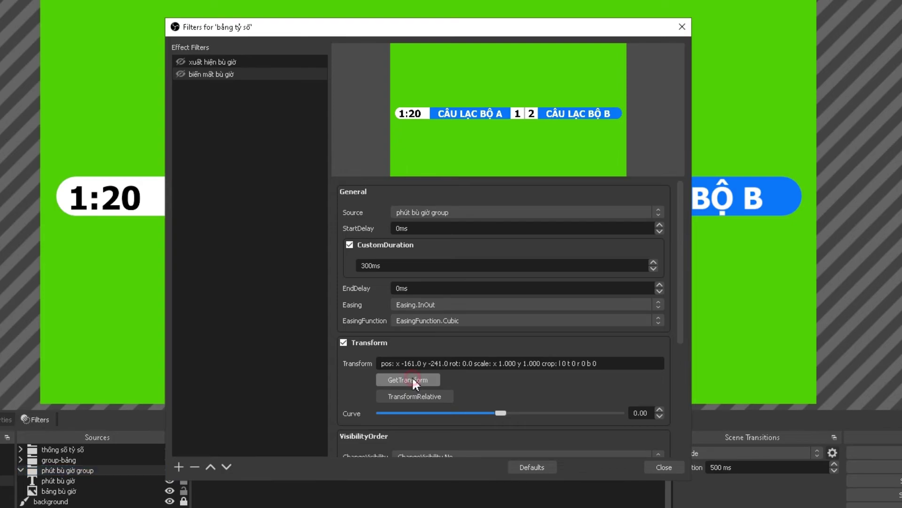
click(181, 61)
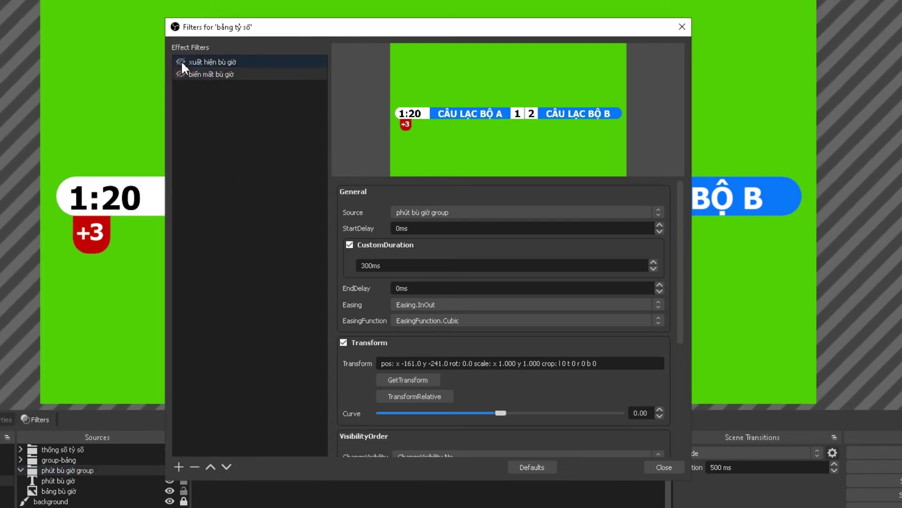
click(179, 72)
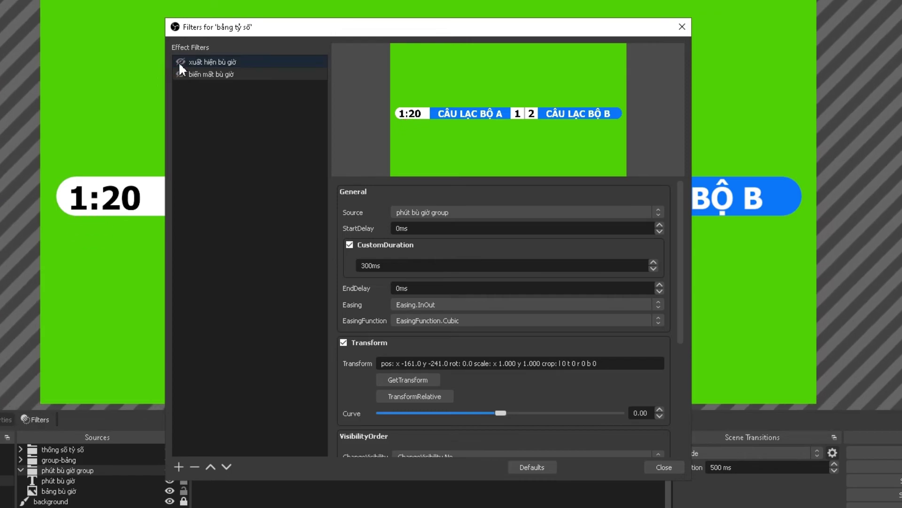
click(180, 59)
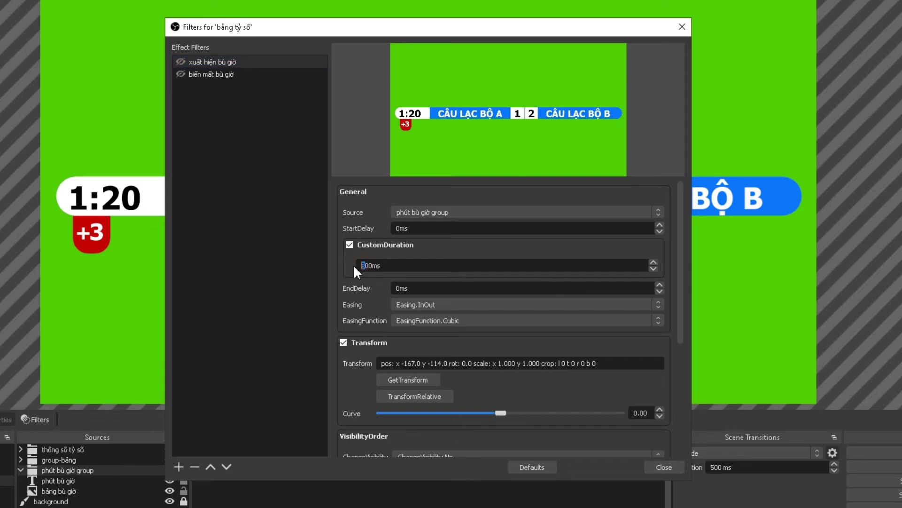
text(7)
click(230, 76)
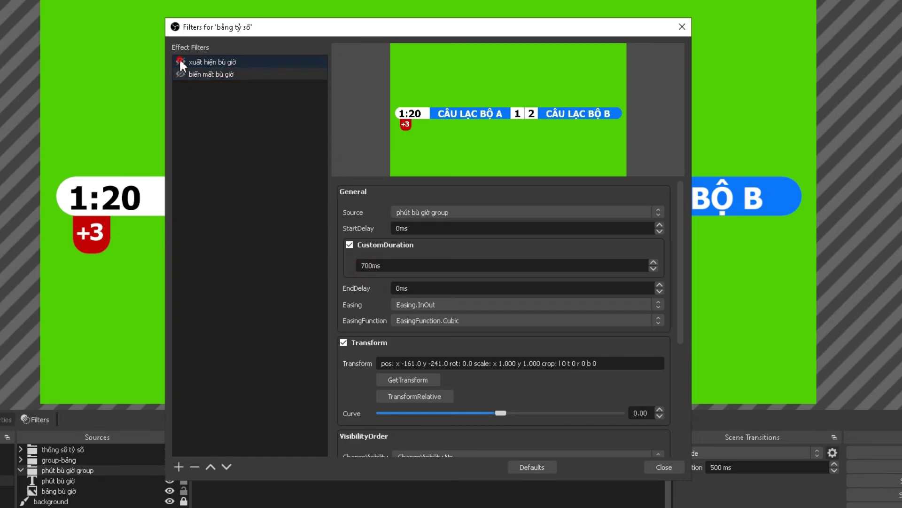
click(180, 73)
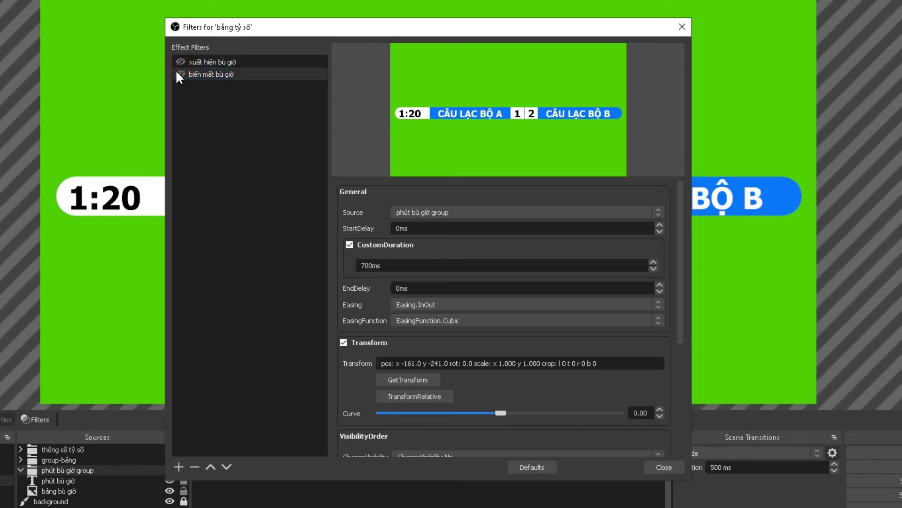
click(180, 61)
click(182, 73)
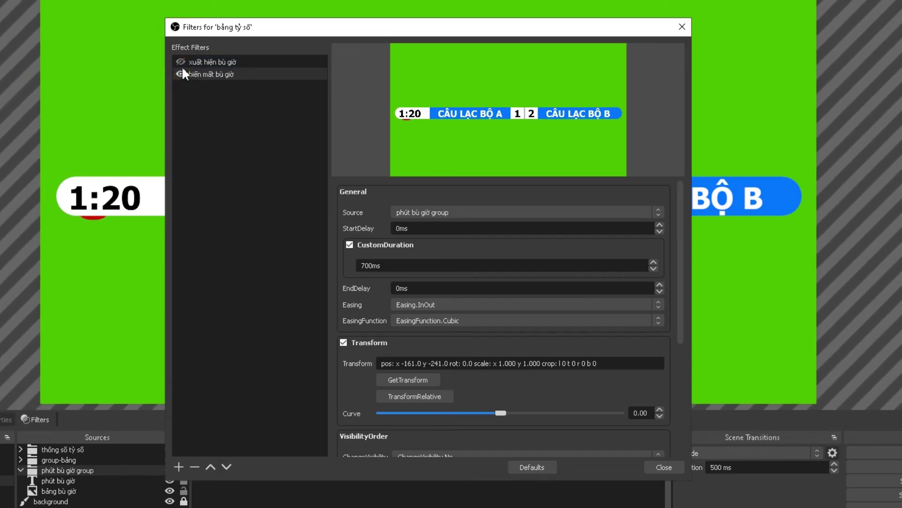
click(180, 74)
In Scoreboard+, turn on the clock's leading zero and start the match clock
key(alt+Tab)
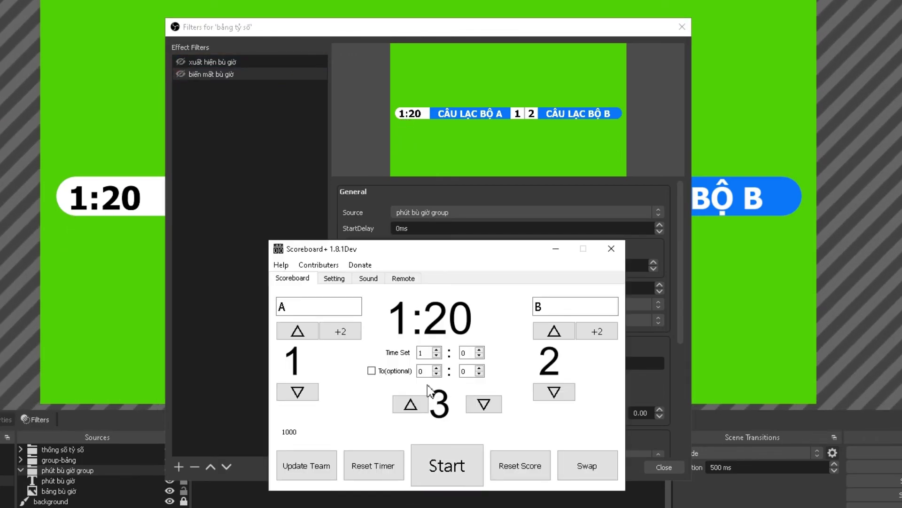
click(335, 278)
click(530, 357)
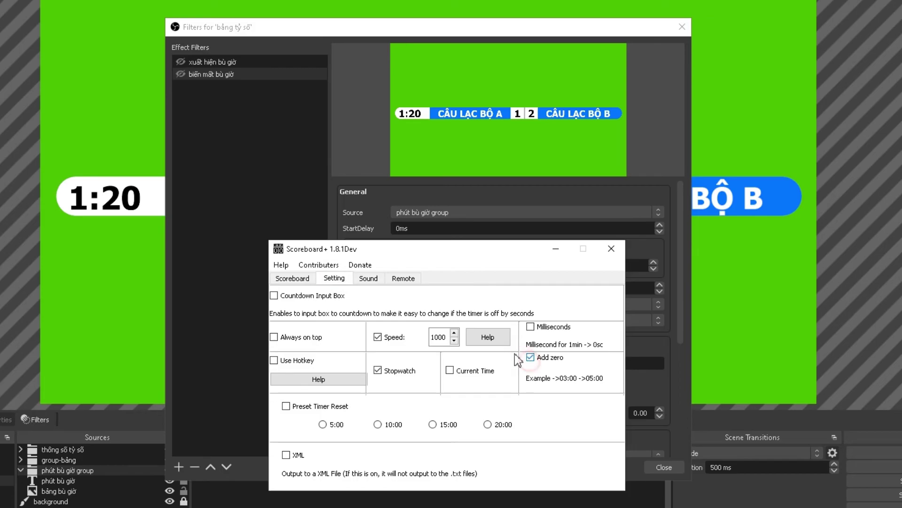
click(293, 278)
click(458, 463)
Return to OBS and close the bảng tỷ số Filters window
click(288, 217)
click(664, 467)
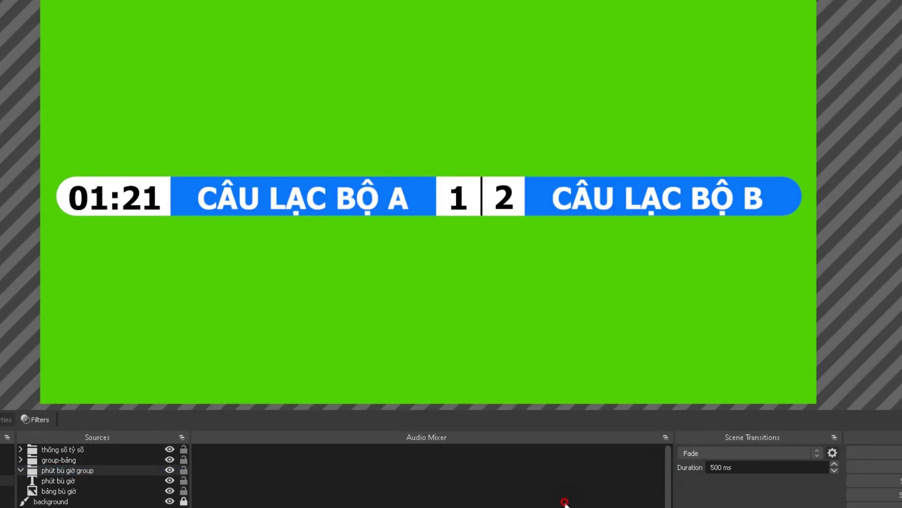
click(282, 479)
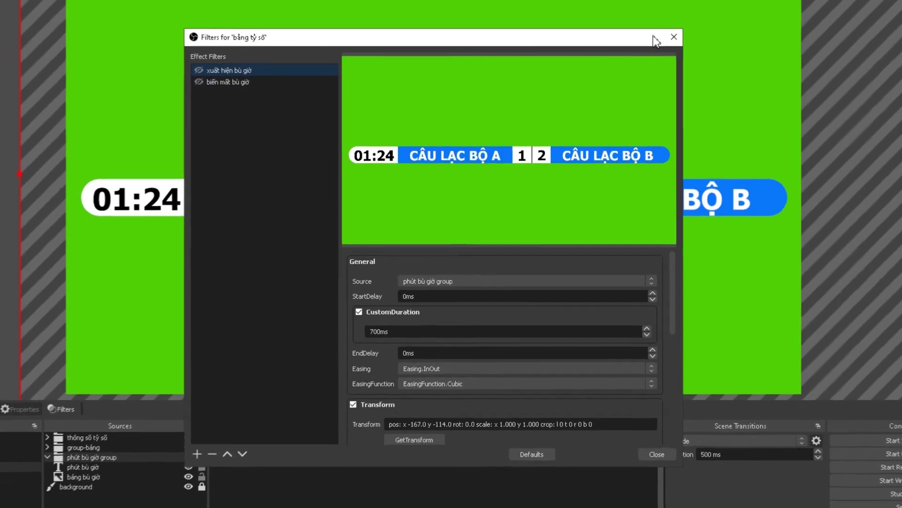
click(674, 37)
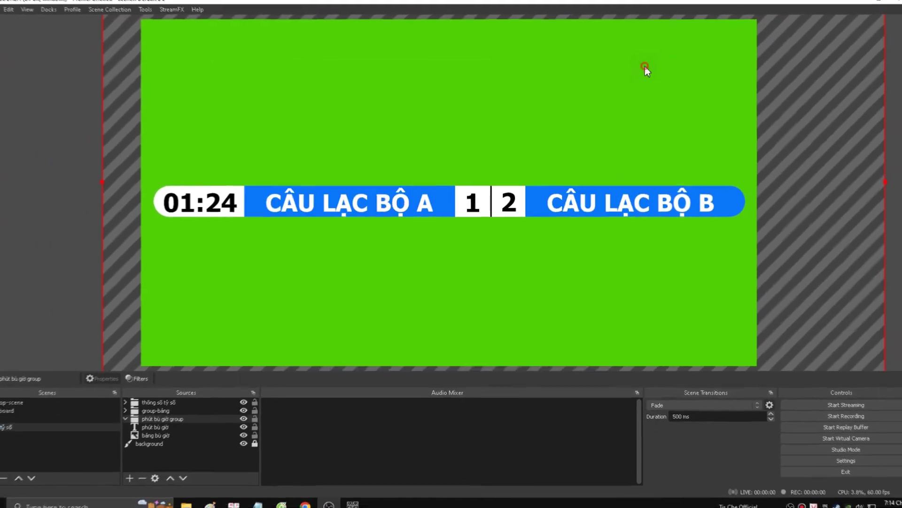
In the Hotkeys settings, bind Num 1 to the xuất hiện bù giờ filter
click(836, 453)
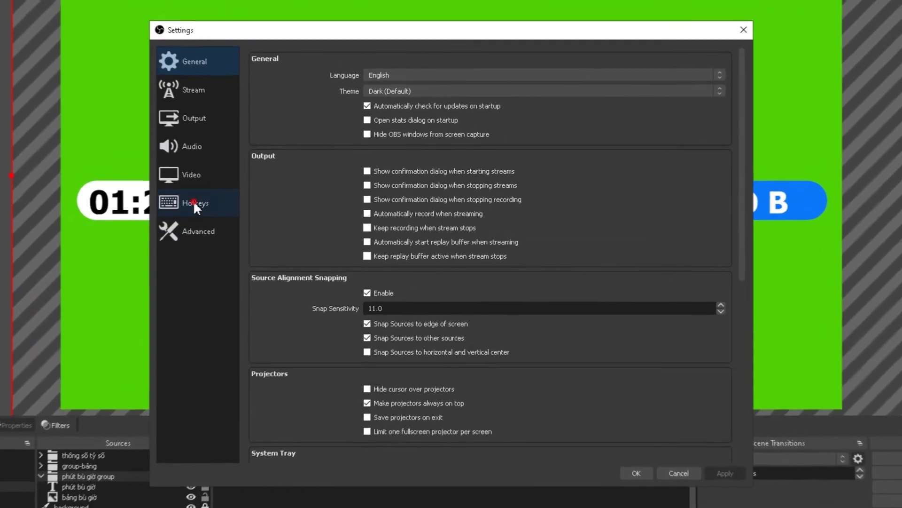
click(247, 203)
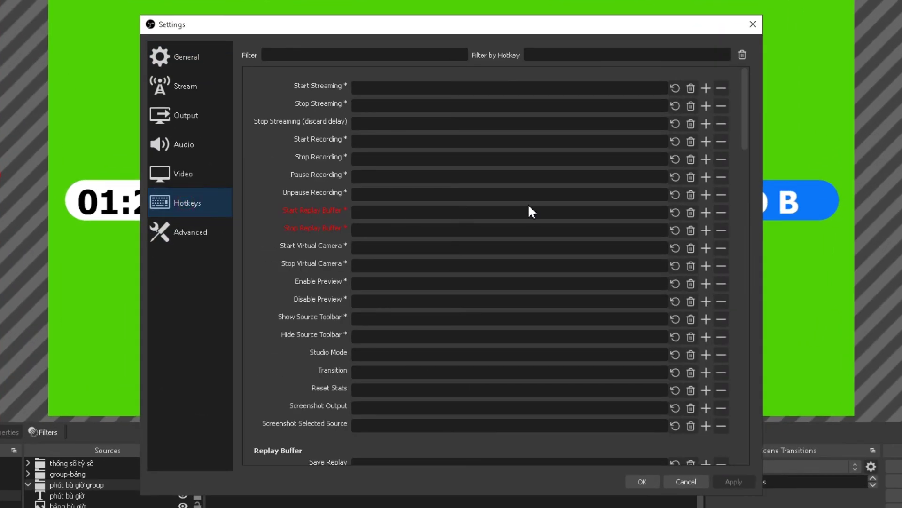
scroll(560, 203, down, 5)
scroll(557, 196, down, 3)
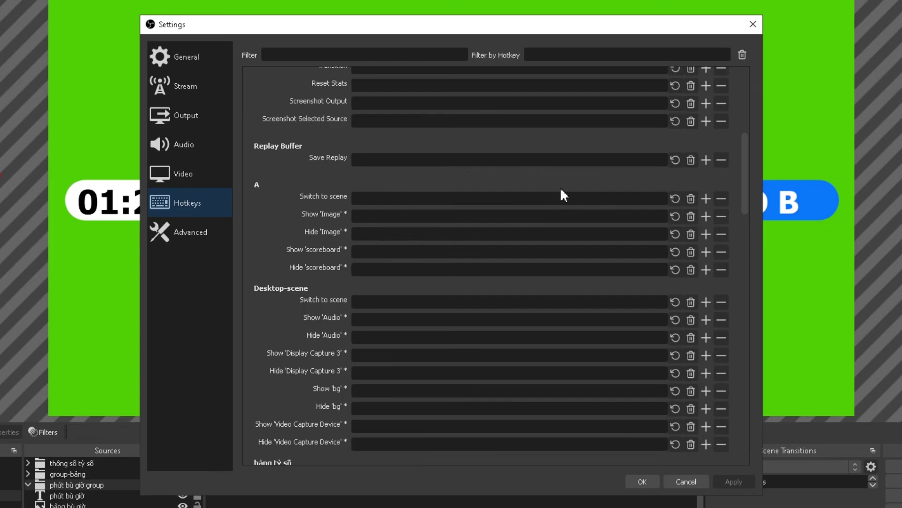
scroll(560, 188, down, 1)
scroll(560, 188, up, 3)
scroll(559, 190, down, 10)
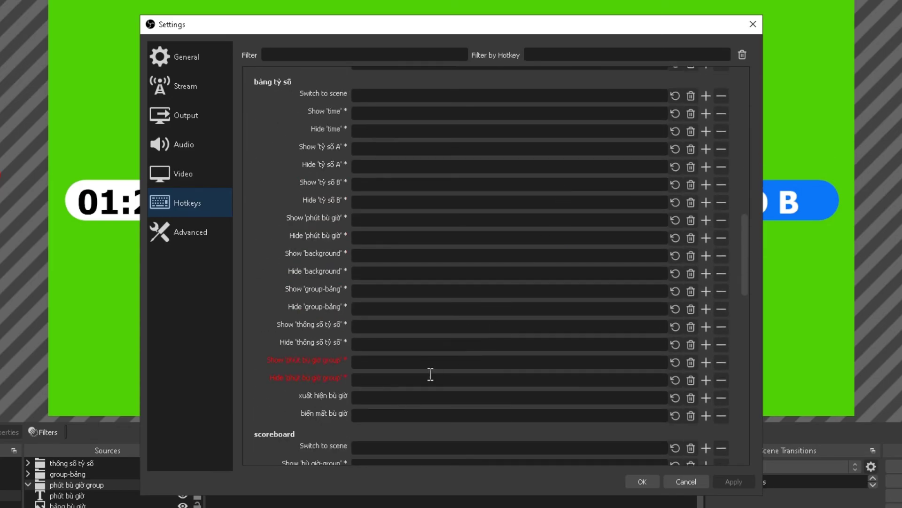
click(382, 397)
key(KP_1)
Clear the old end and start hotkeys, bind Num 2 to biến mất bù giờ, and apply
scroll(605, 413, down, 5)
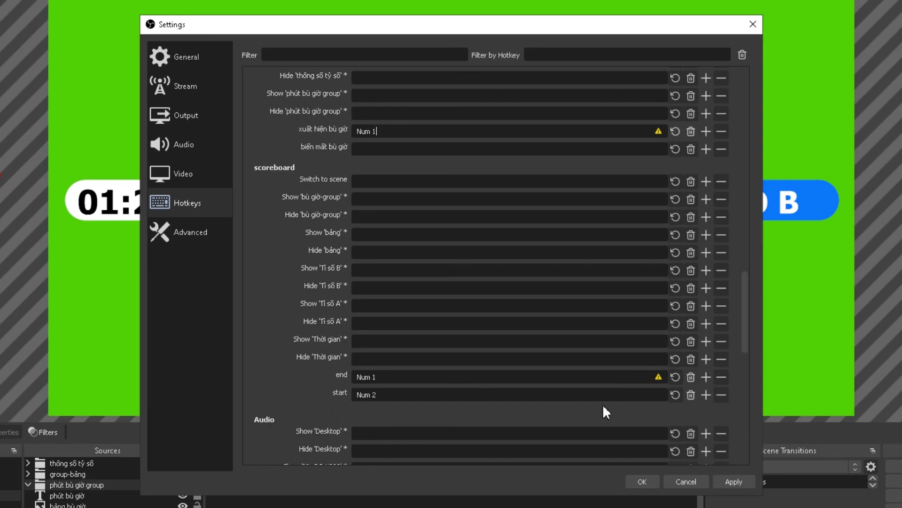
click(693, 379)
click(692, 394)
scroll(489, 351, up, 2)
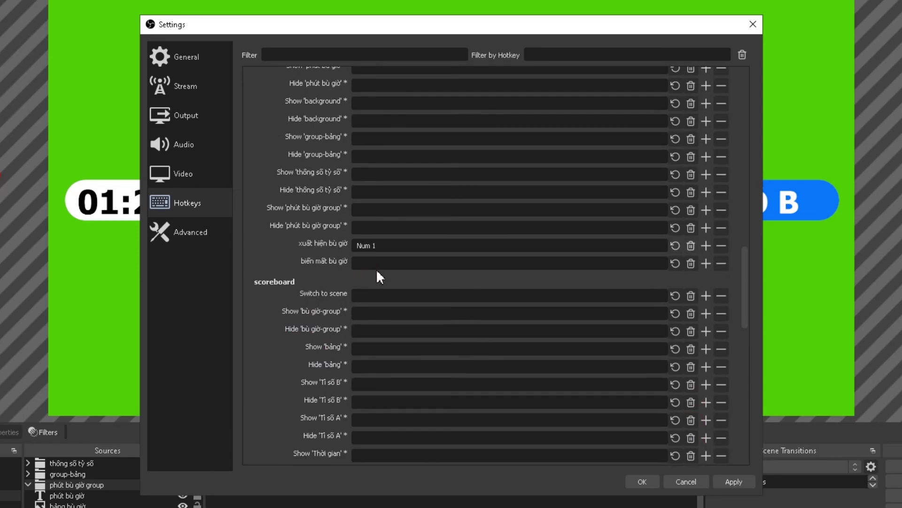
key(KP_2)
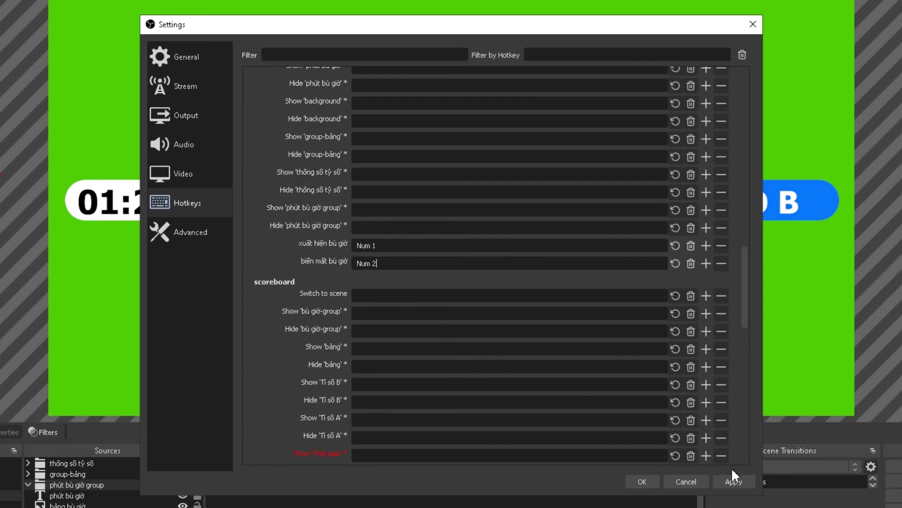
click(734, 481)
click(644, 480)
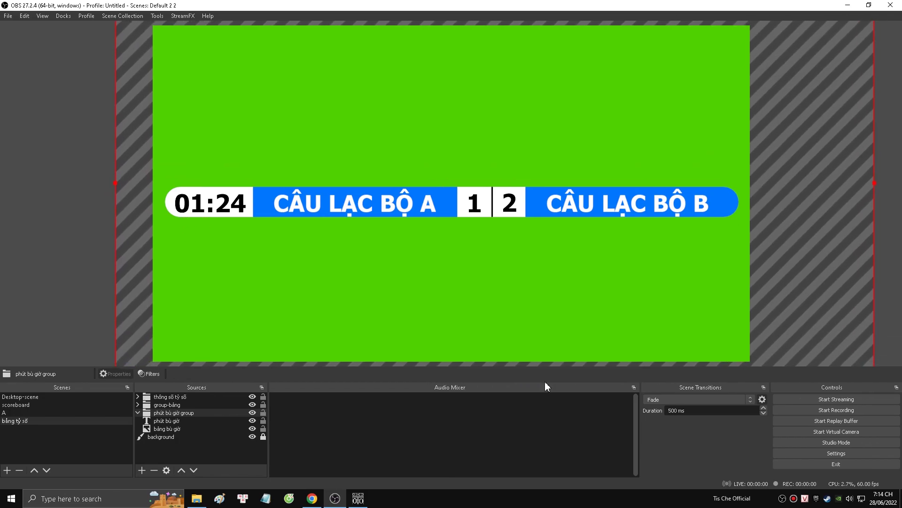
Hide the green background source and add an empty scene named 'bóng đá live'
click(252, 436)
click(329, 266)
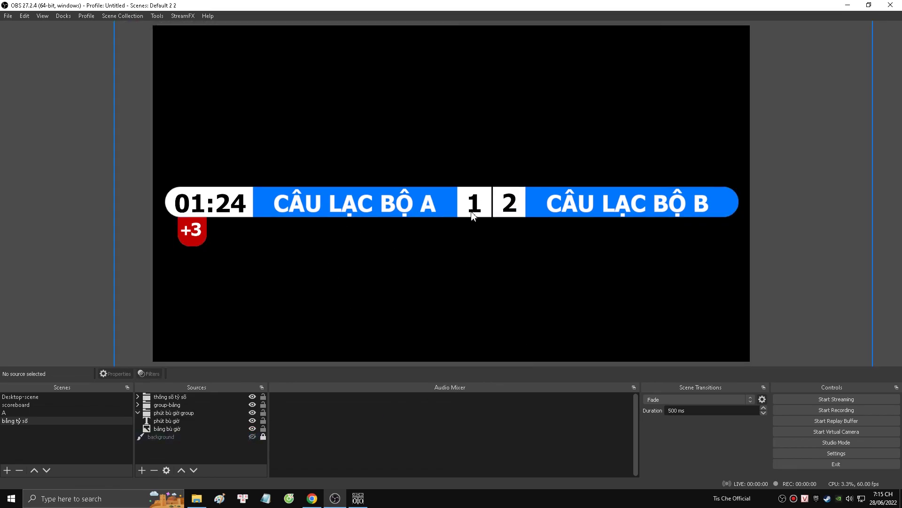
right_click(105, 443)
click(119, 449)
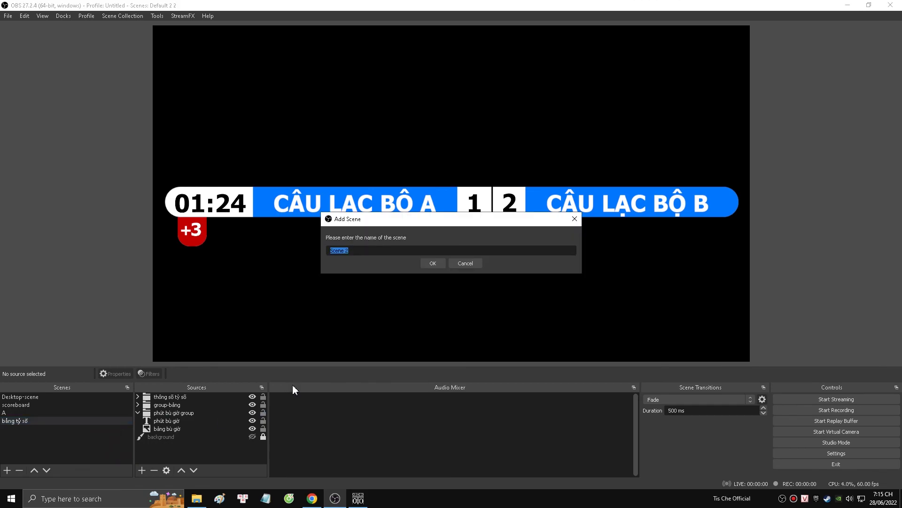
text(bóng đá l)
text(ive)
key(Return)
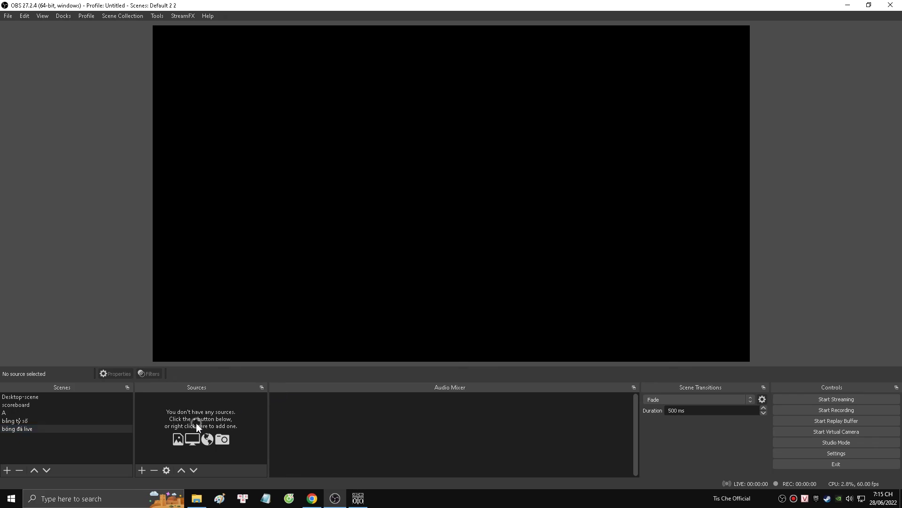
click(196, 422)
Add the existing bảng tỷ số scene as a source, then shrink and move it to the top-left corner
right_click(209, 405)
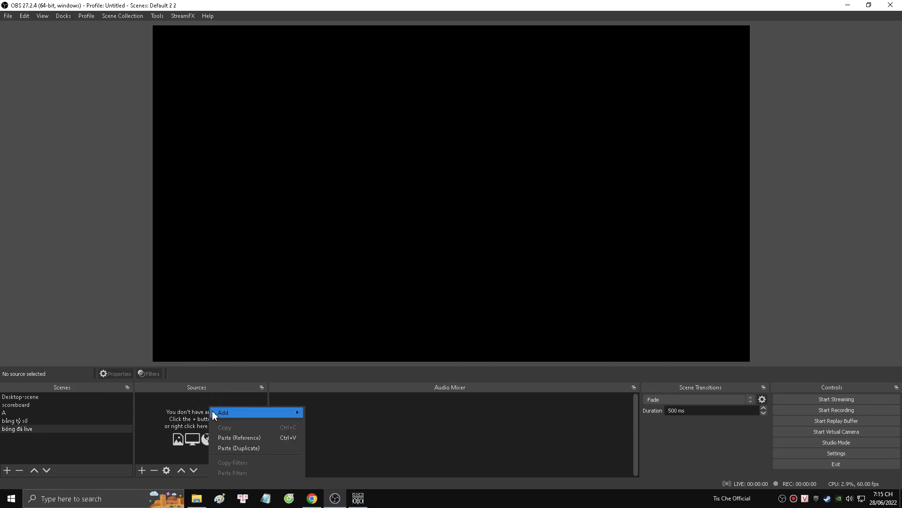
mouse_move(296, 412)
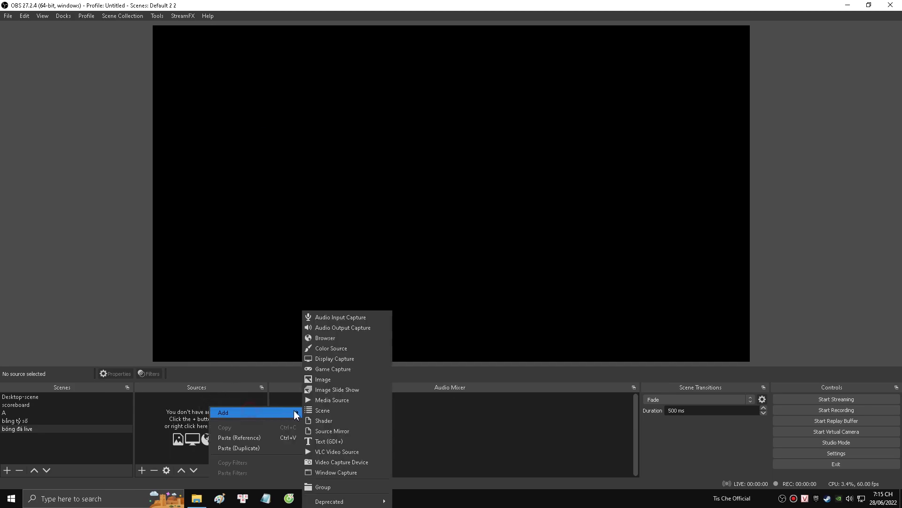
click(360, 413)
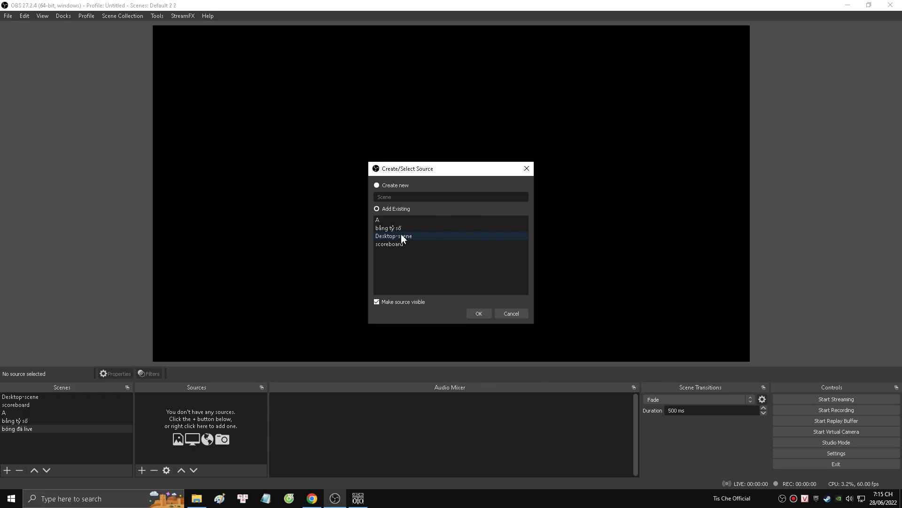
click(405, 229)
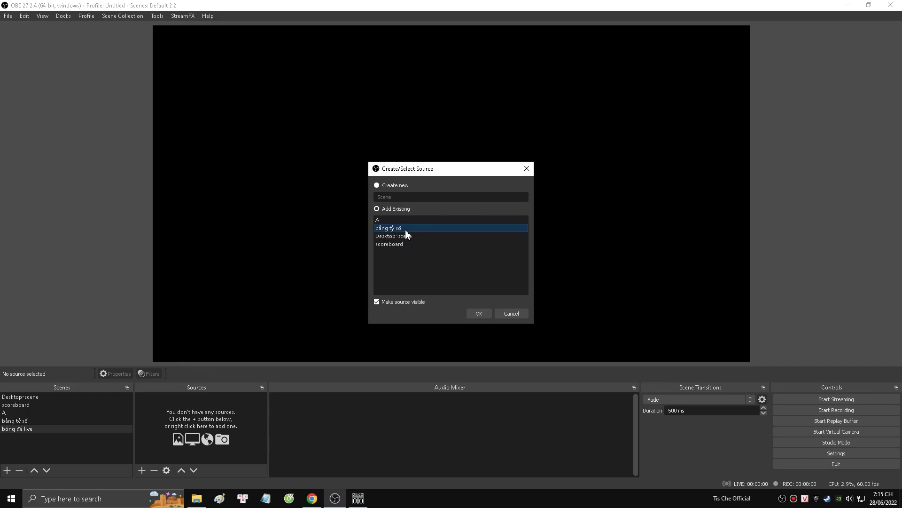
click(480, 312)
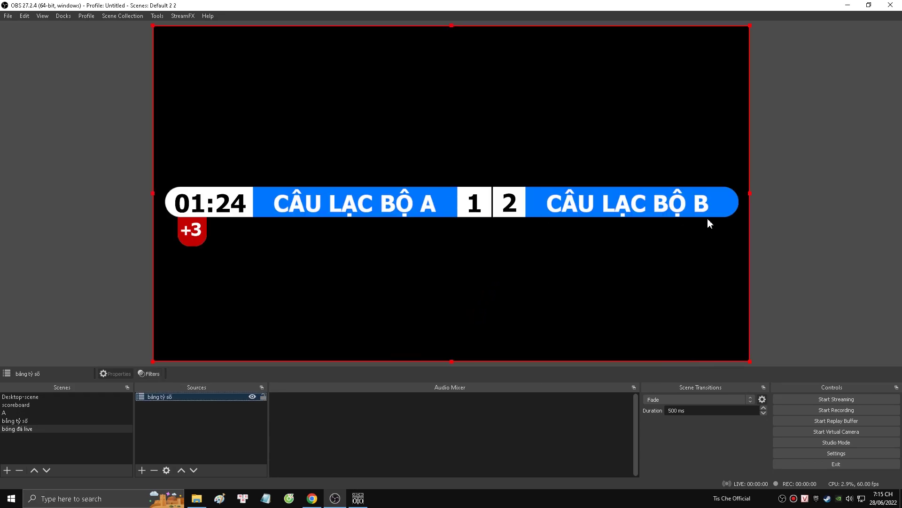
drag(750, 193, 375, 200)
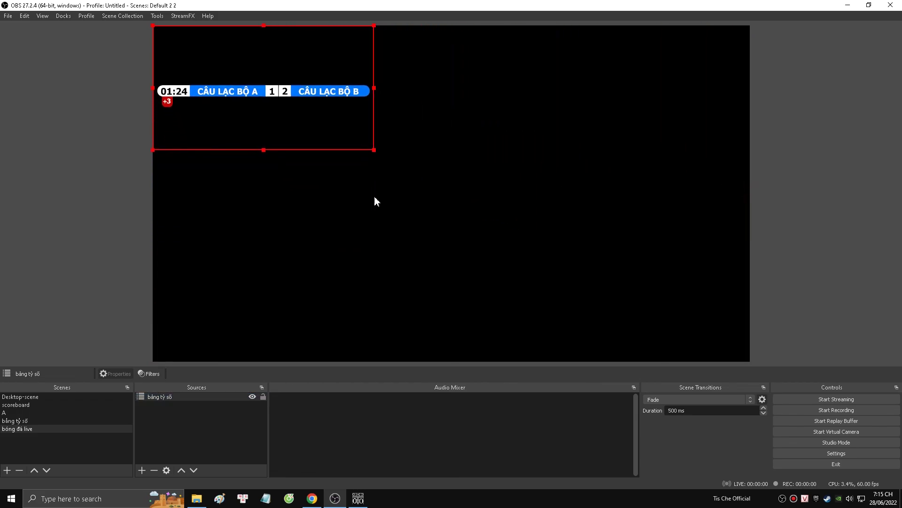
drag(326, 127, 325, 79)
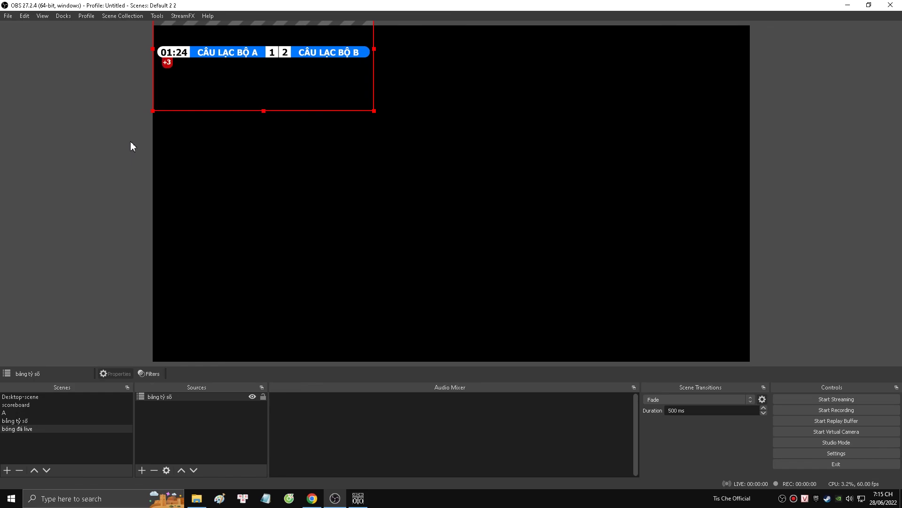
Start the Scoreboard+ clock and set the score to 3–2: team A up twice, team B up then down
click(358, 499)
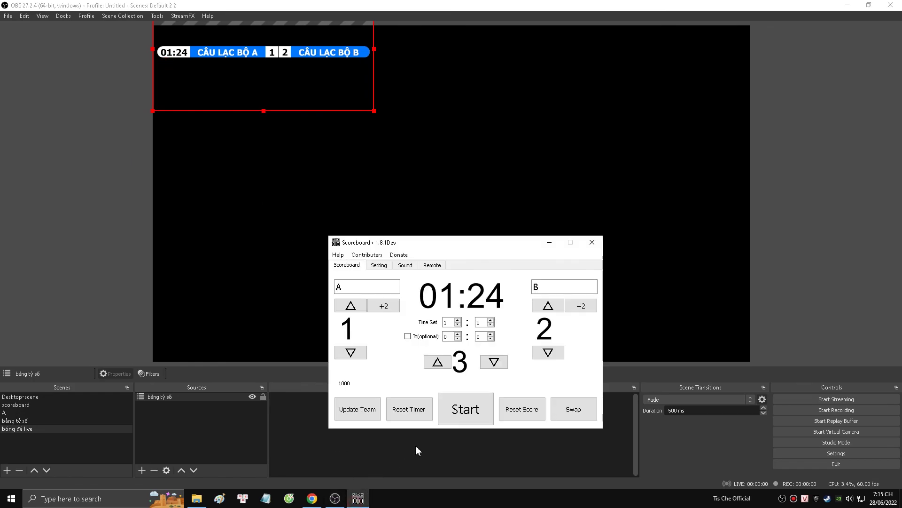
click(468, 411)
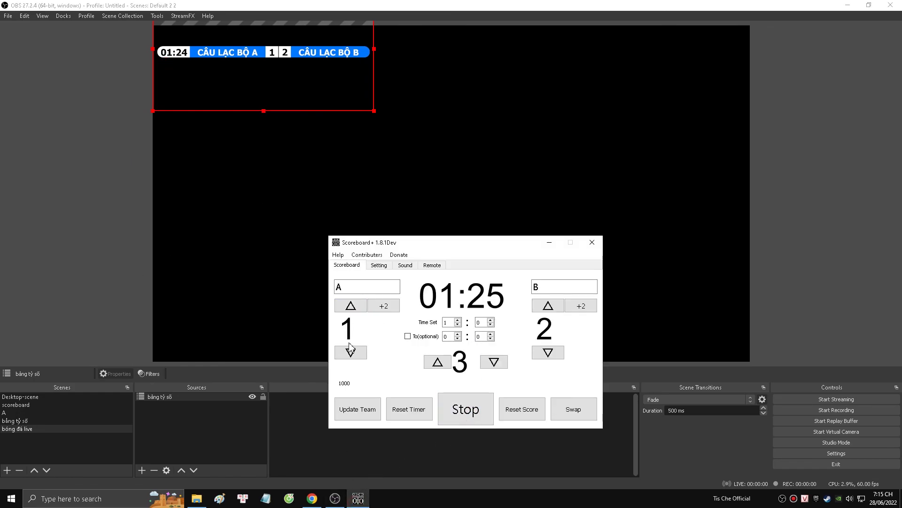
click(346, 306)
click(348, 306)
click(545, 306)
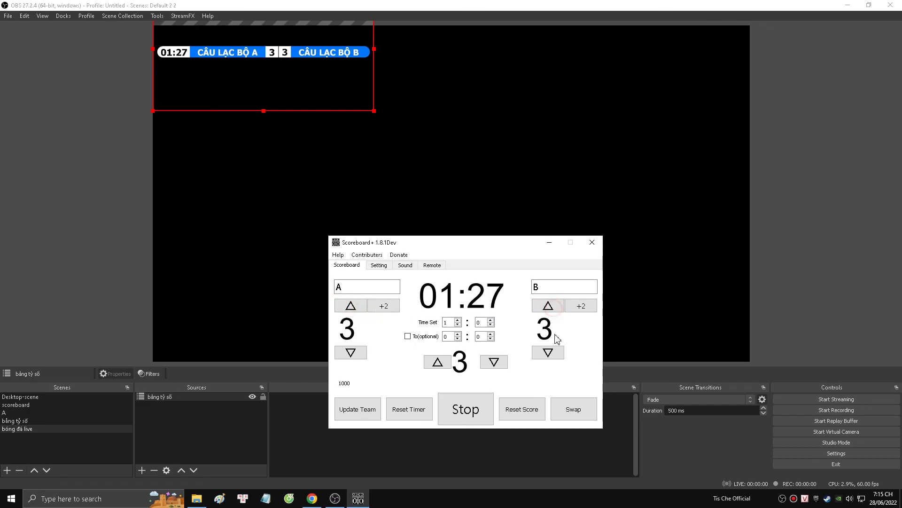
click(559, 352)
click(305, 252)
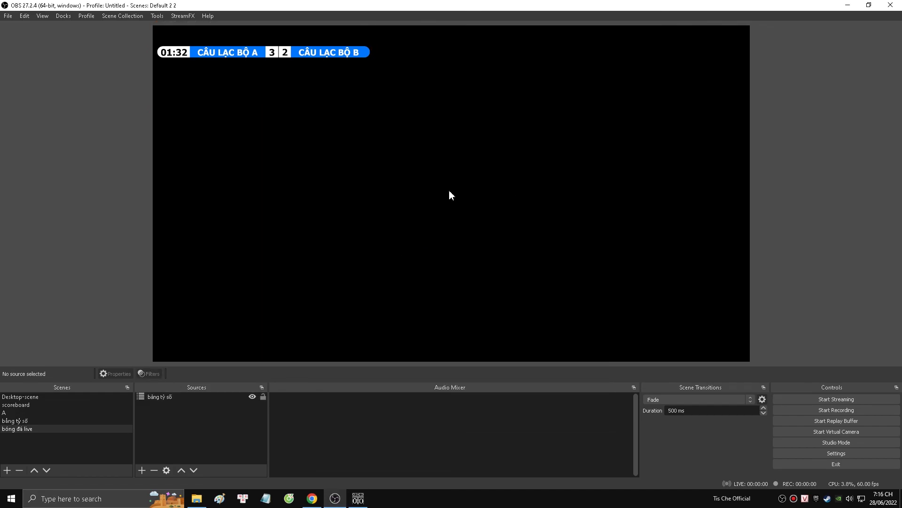